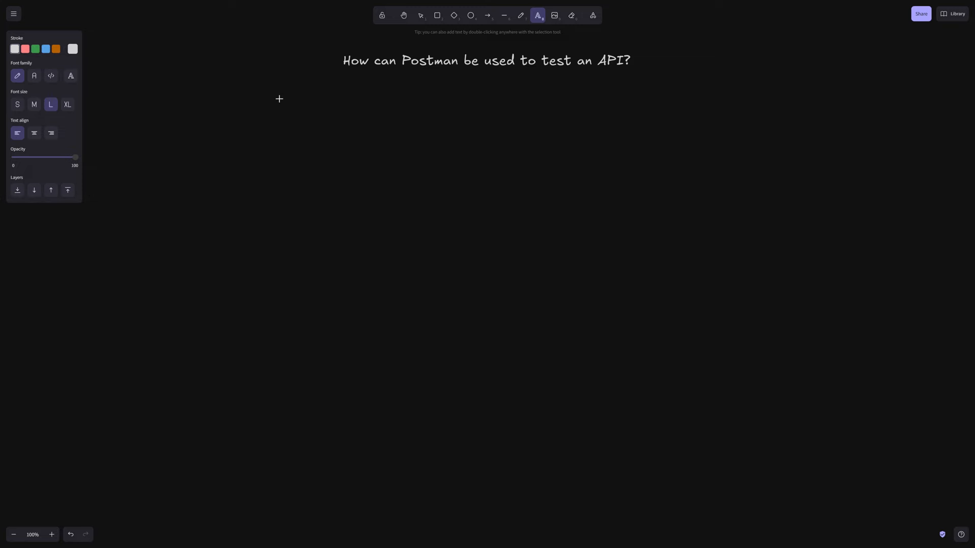
Step: Start a text block below the title with the heading "Request Methods" and the indented line "Get - Returning Data"
click(273, 103)
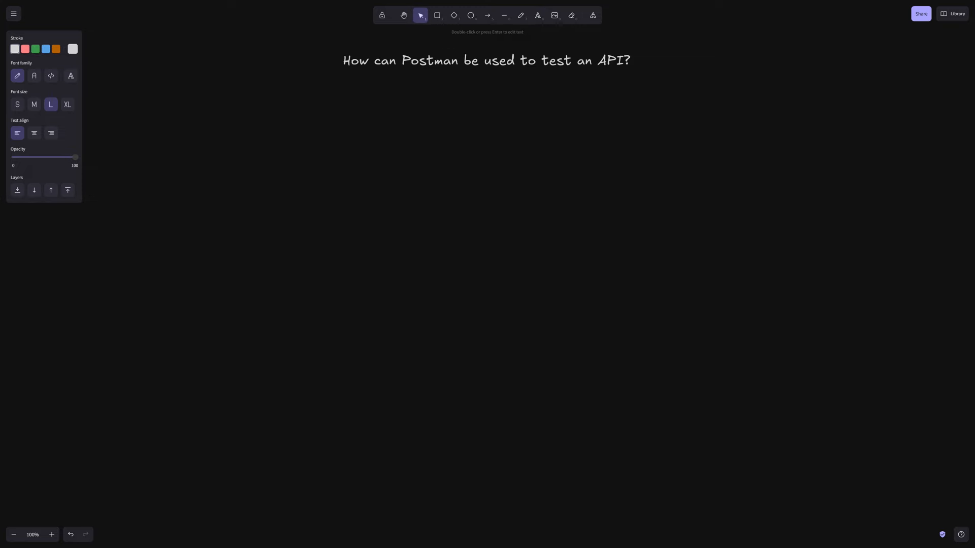
text(Request Methods)
key(Return)
text(Get)
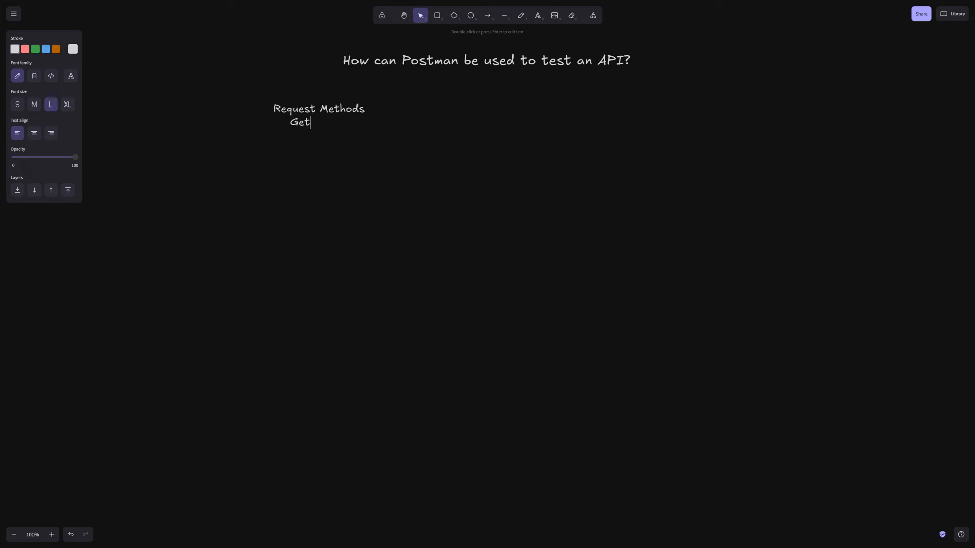
text( - Returning Data)
key(Return)
Step: Add the indented lines "Post - Creating a resource" and "Delete - Removing data" under Request Methods
text(Post - )
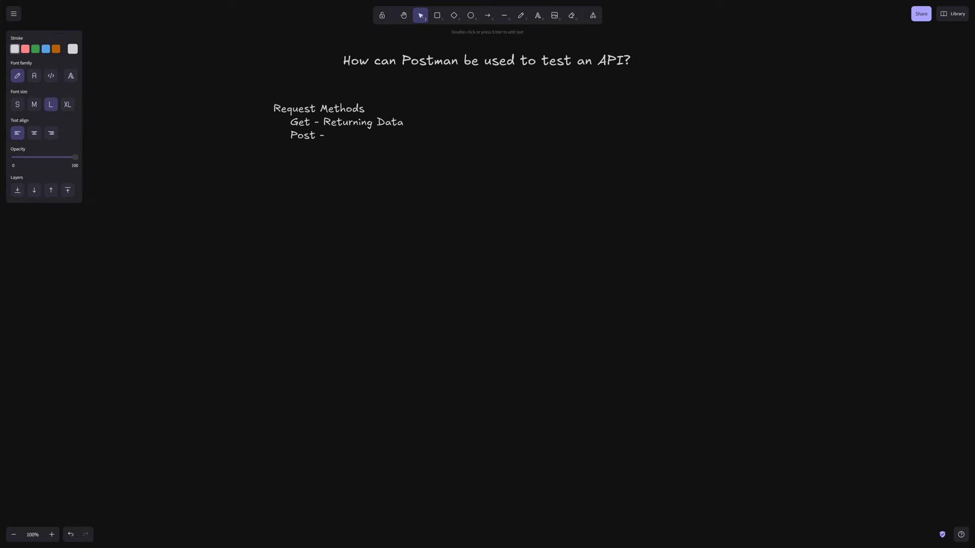
text(Creating a )
text(resource)
text(Delete)
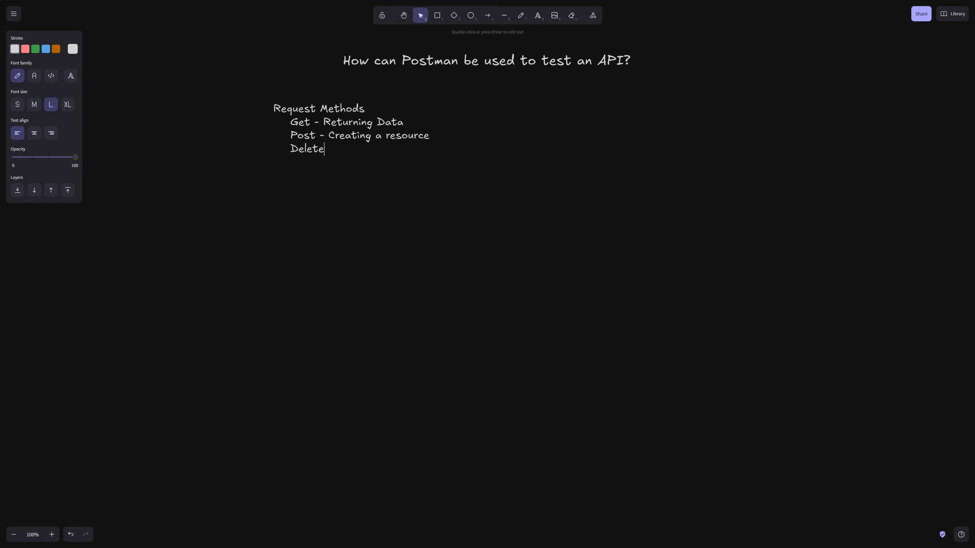
text( - Removing data)
key(Return)
Step: Add the heading "Data" with the indented line "Header - Key value pairs" beneath it
text(Data)
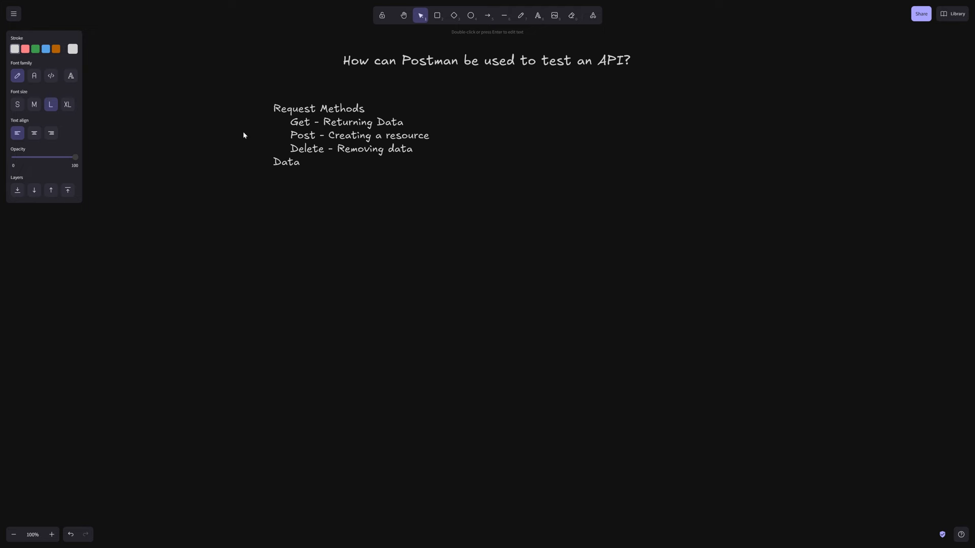
key(Return)
key(Tab)
text(Header - Key value pairs)
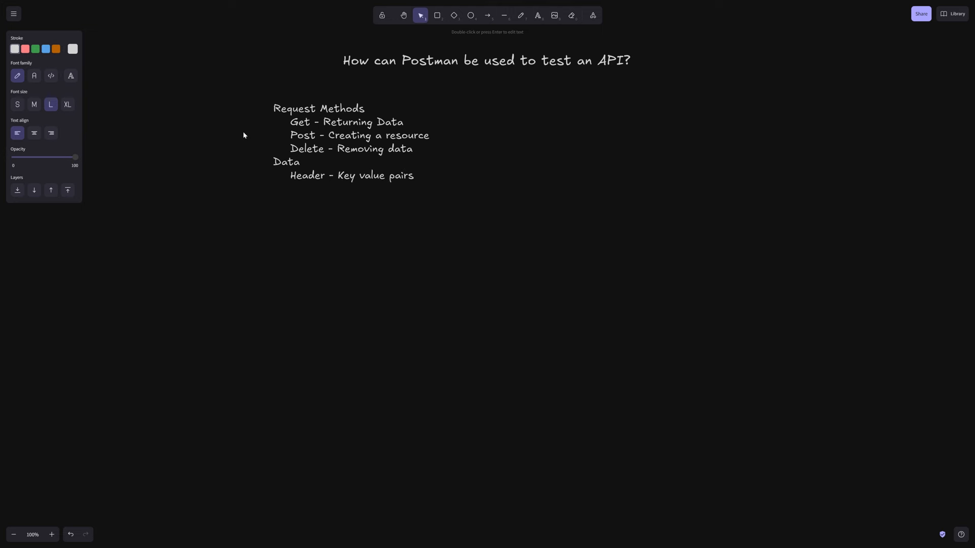
text(.. ShoeSize)
text(12)
key(BackSpace)
key(BackSpace)
key(BackSpace)
key(BackSpace)
key(BackSpace)
key(BackSpace)
key(BackSpace)
key(BackSpace)
key(BackSpace)
key(BackSpace)
key(BackSpace)
key(BackSpace)
key(BackSpace)
Step: Add the line "Query parameters - https//.......?category=shoes&color=blue&size=9" under the Header line
text(Query parameters -)
key(Escape)
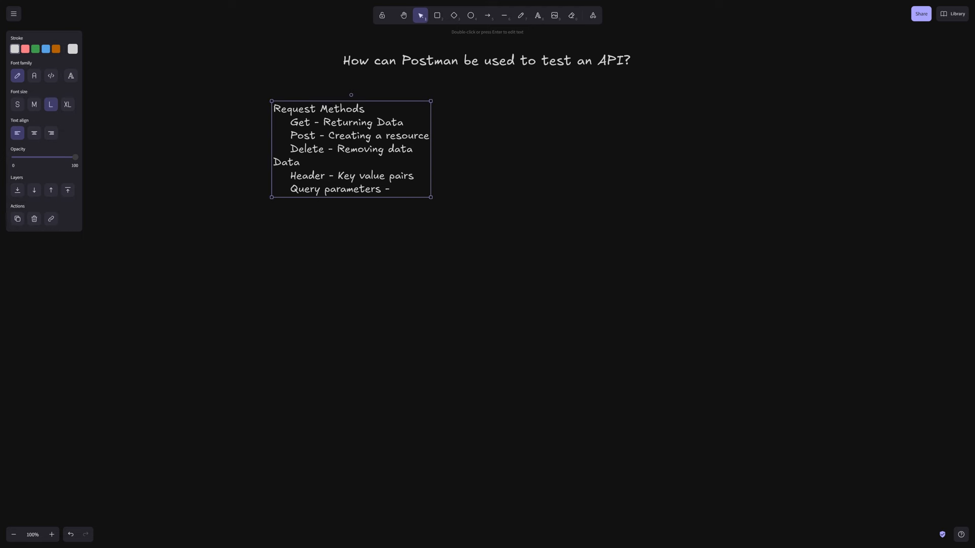
double_click(388, 187)
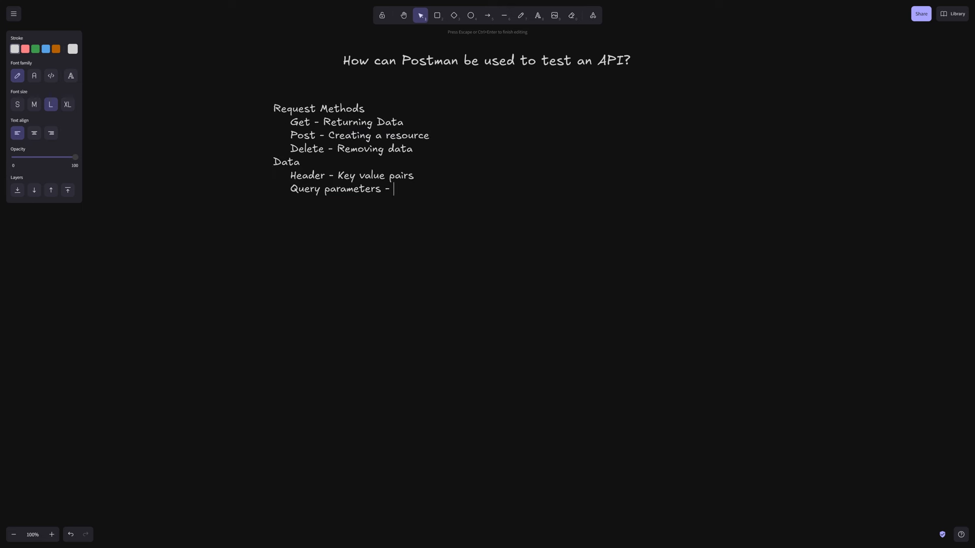
text(https//......)
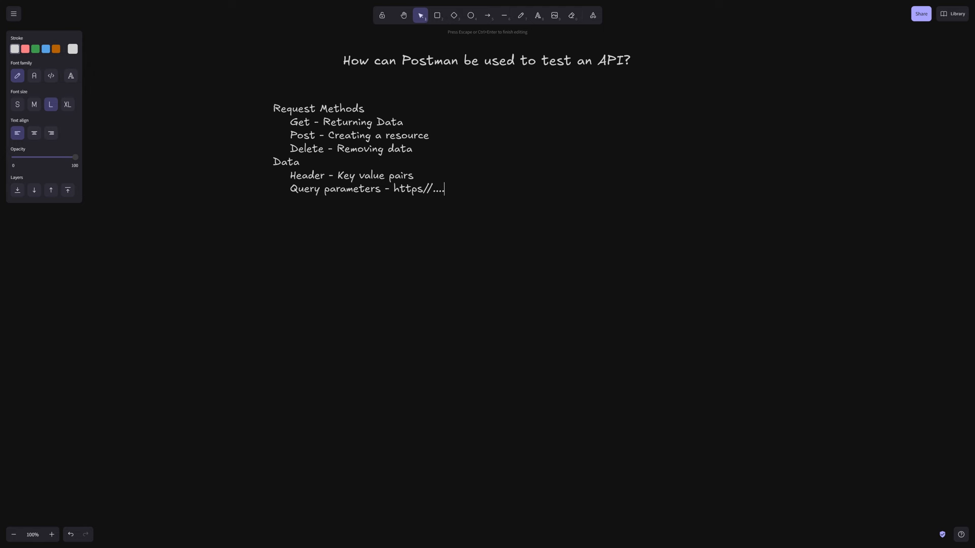
text(?category=shoes&color=blue&size=9)
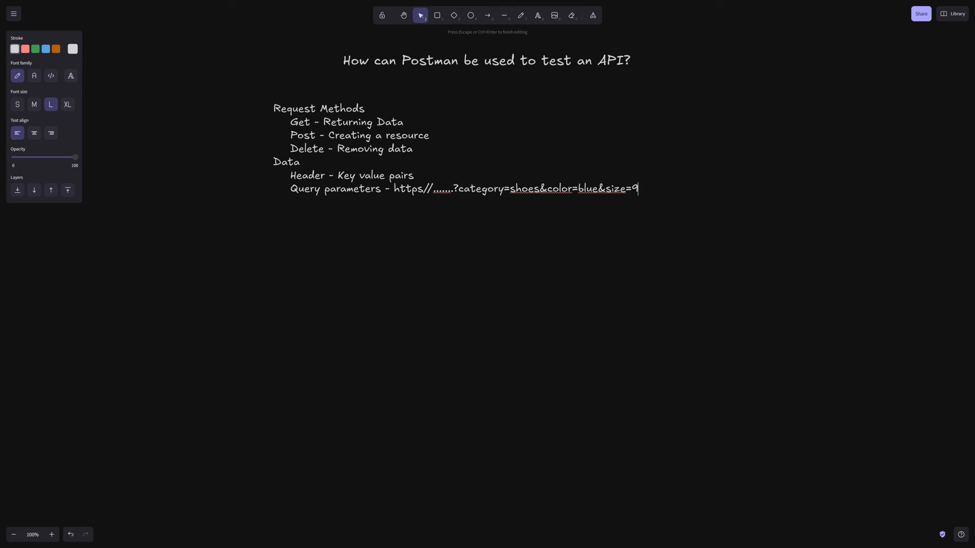
Step: Highlight the keys and values of the example query string one after another, from category and shoes through color and blue to size and 9
key(shift+Right)
key(shift+Right)
key(shift+Right)
key(shift+Right)
key(shift+Right)
key(shift+Right)
key(shift+Right)
key(shift+Right)
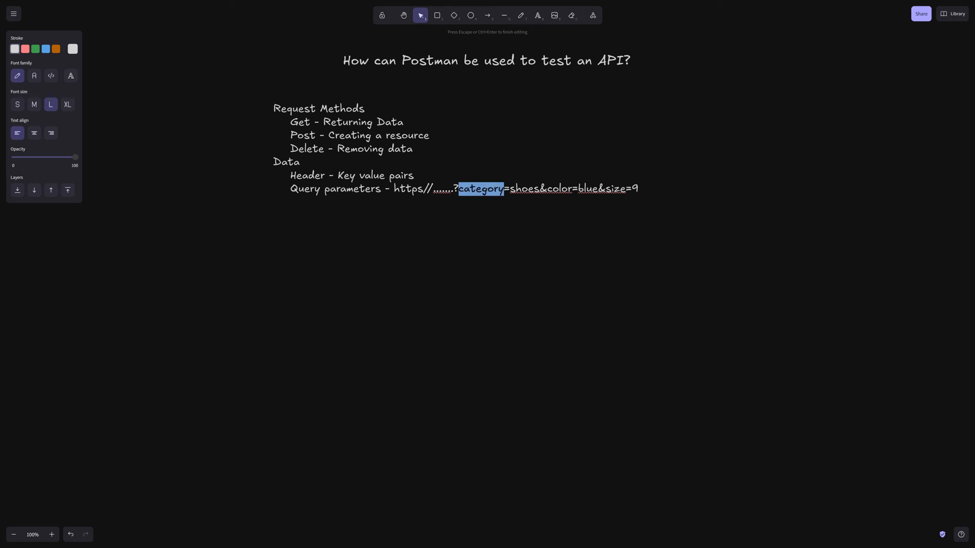
key(Right)
key(Right)
key(shift+Right)
key(shift+Right)
key(shift+Right)
key(shift+Right)
key(shift+Right)
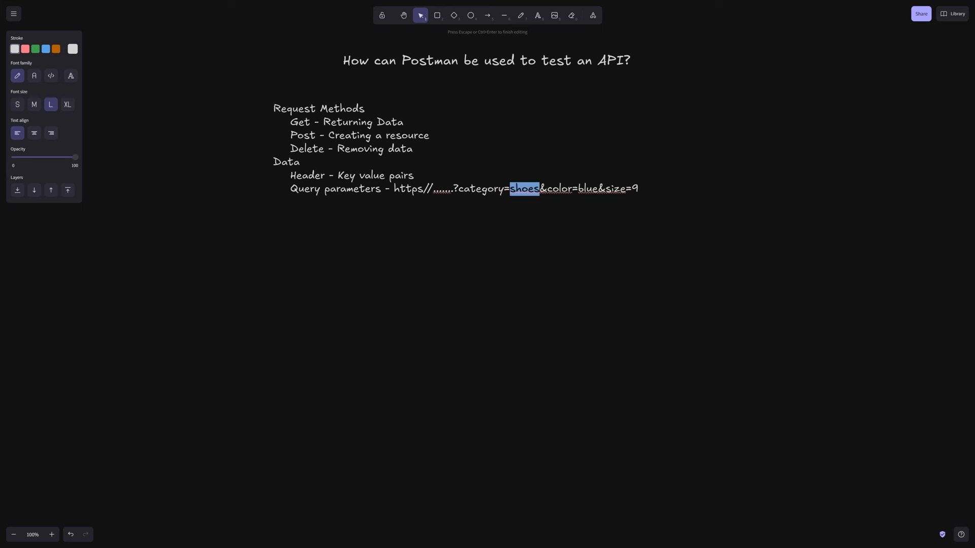
key(ctrl+Left)
key(shift+Right)
key(shift+Right)
key(shift+Right)
key(shift+Right)
key(shift+Right)
key(shift+Right)
key(shift+Right)
key(shift+Right)
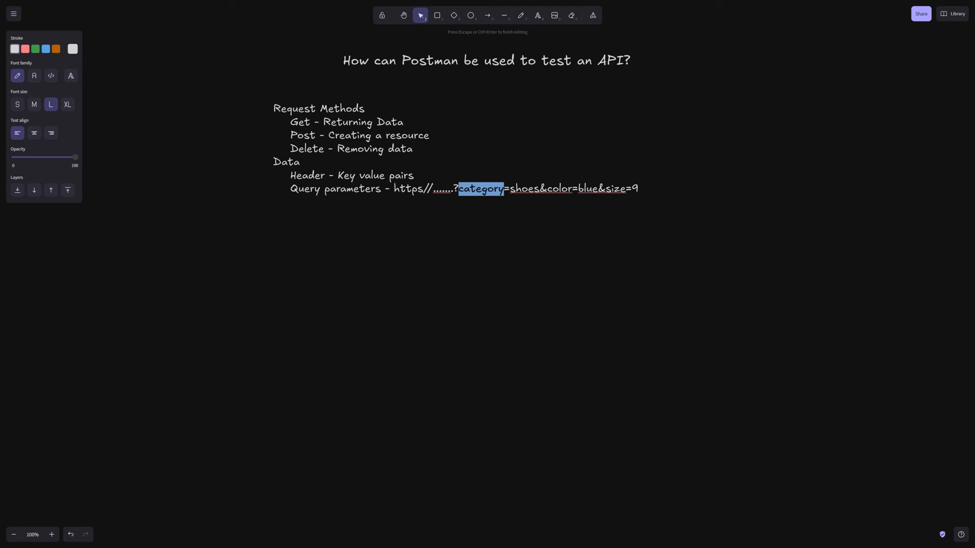
key(Right)
key(Right)
key(shift+Right)
key(shift+Right)
key(shift+Right)
key(shift+Right)
key(shift+Right)
key(Right)
key(Right)
key(shift+Right)
key(shift+Right)
key(shift+Right)
key(shift+Right)
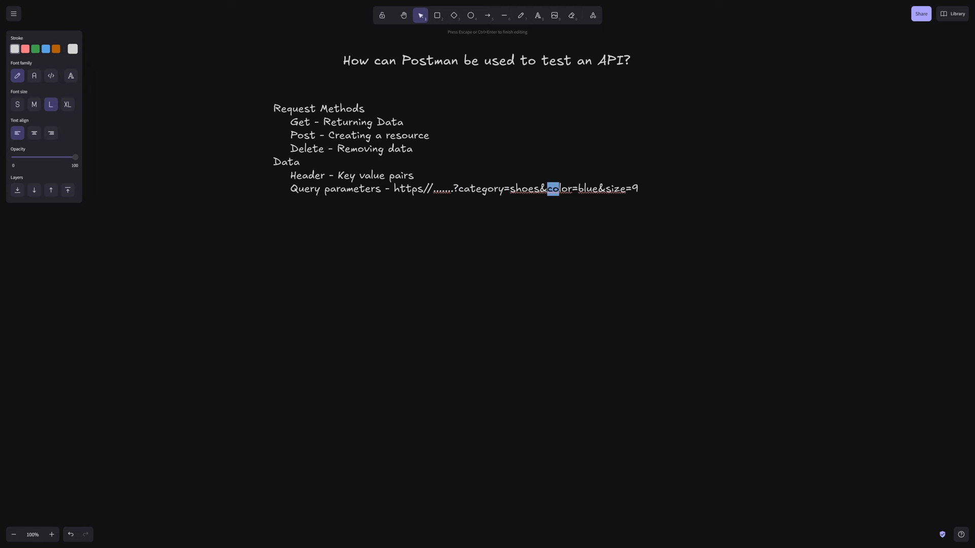
key(Right)
key(Right)
key(Right)
key(shift+Right)
key(shift+Right)
key(shift+Right)
key(shift+Right)
key(Right)
key(Right)
key(shift+Right)
key(shift+Right)
key(shift+Right)
key(shift+Right)
key(Right)
key(Right)
key(shift+Right)
key(Right)
Step: Add the indented line "Body (payload) XML, json" below the Query parameters line
key(Tab)
text(Body)
key(BackSpace)
text(y (payload))
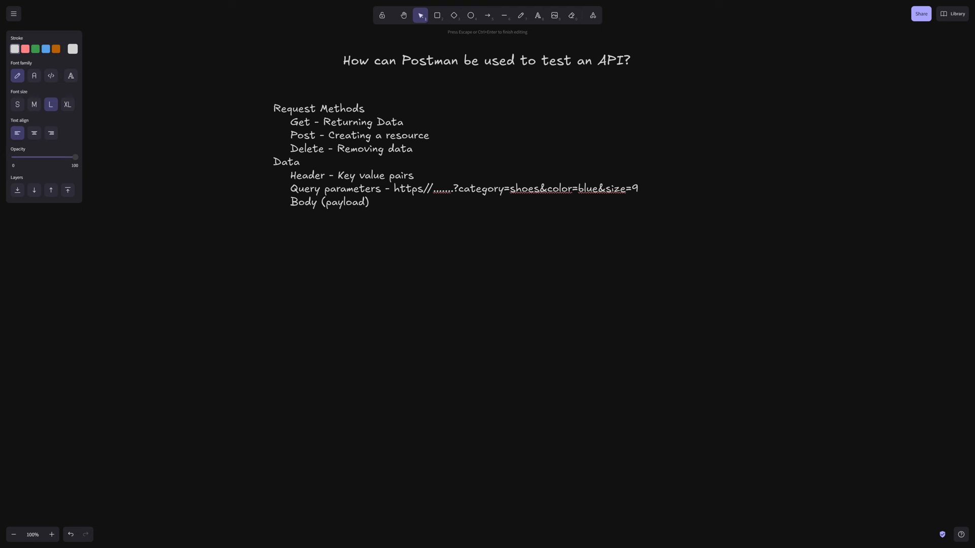
text( XML, json)
Step: Add the indented line "Authorization - Token JWT" as the last entry under Data
key(Return)
key(Tab)
text(Authoriz)
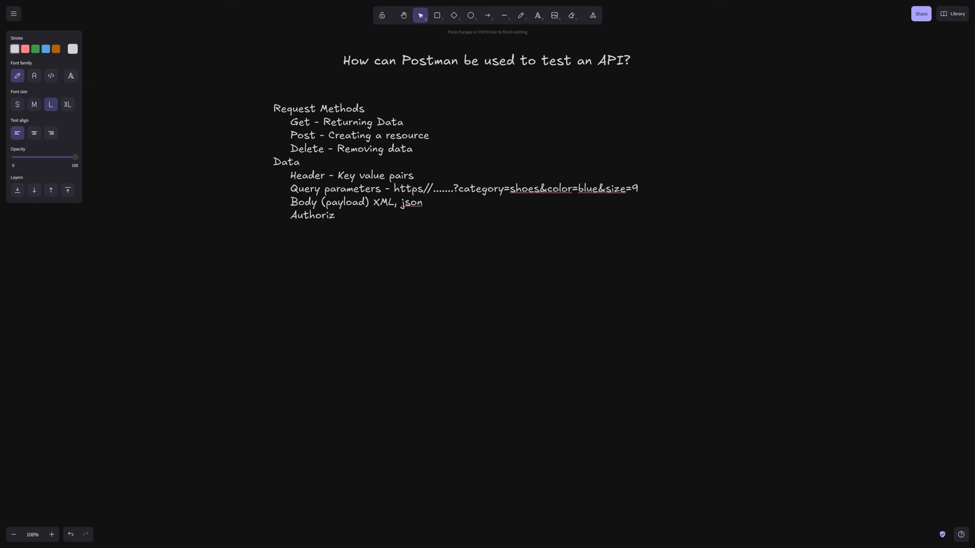
text(ation)
text(- Token)
text( JWT)
Step: Add the heading "Response Codes" with the indented line "200-299 - Success" beneath it
text(Re)
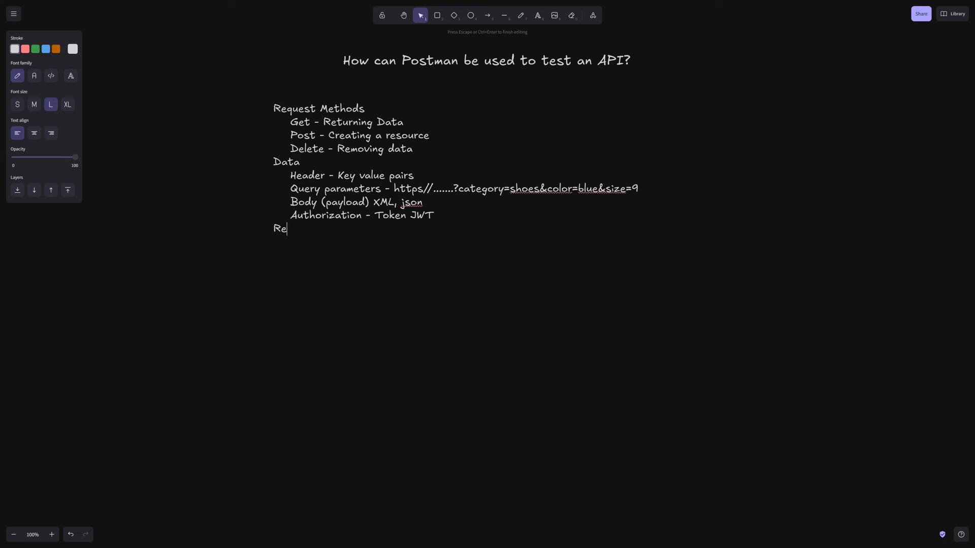
text(sponse Codes)
key(Return)
key(Tab)
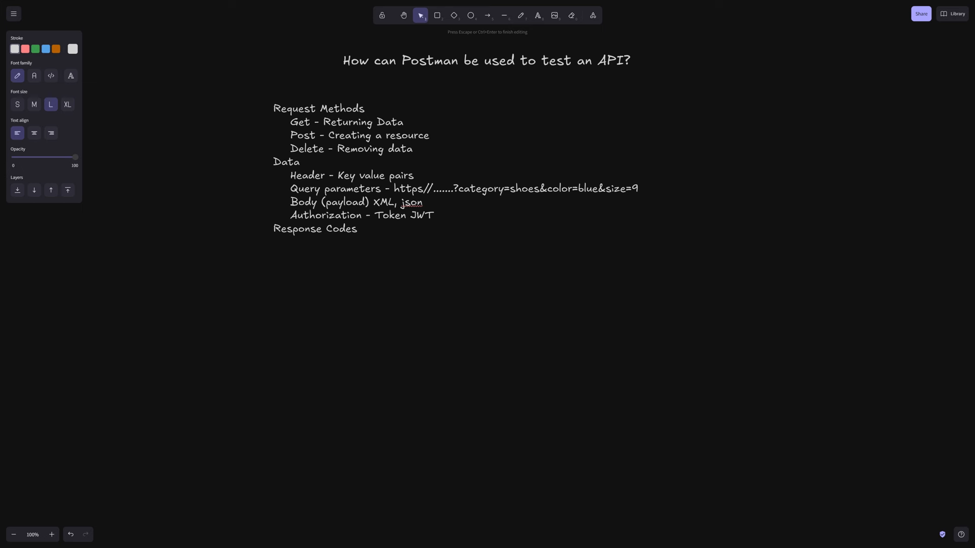
text(200-299 - Success)
Step: Add the indented line "400-499 - Client Errors - User" under Response Codes
key(Tab)
text(400-)
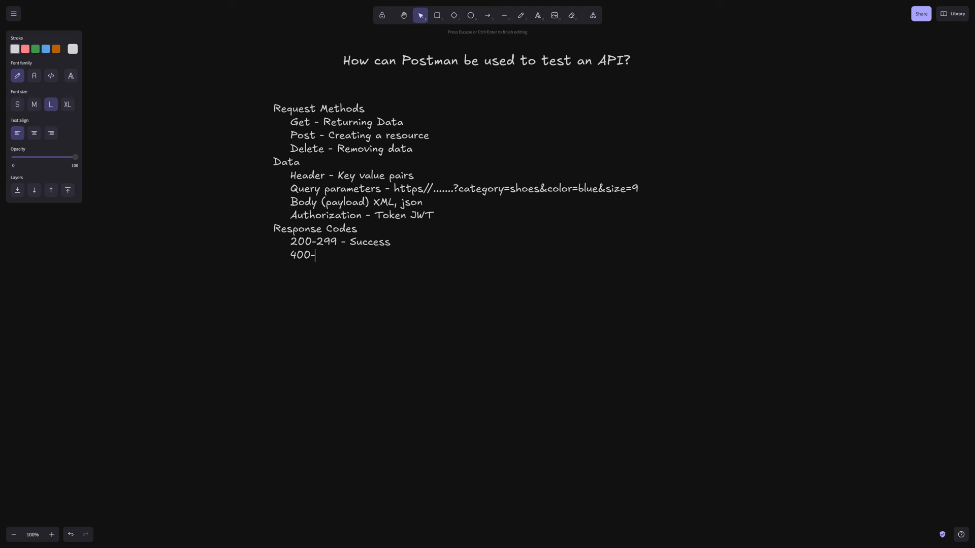
text(499 - Client Errors - User)
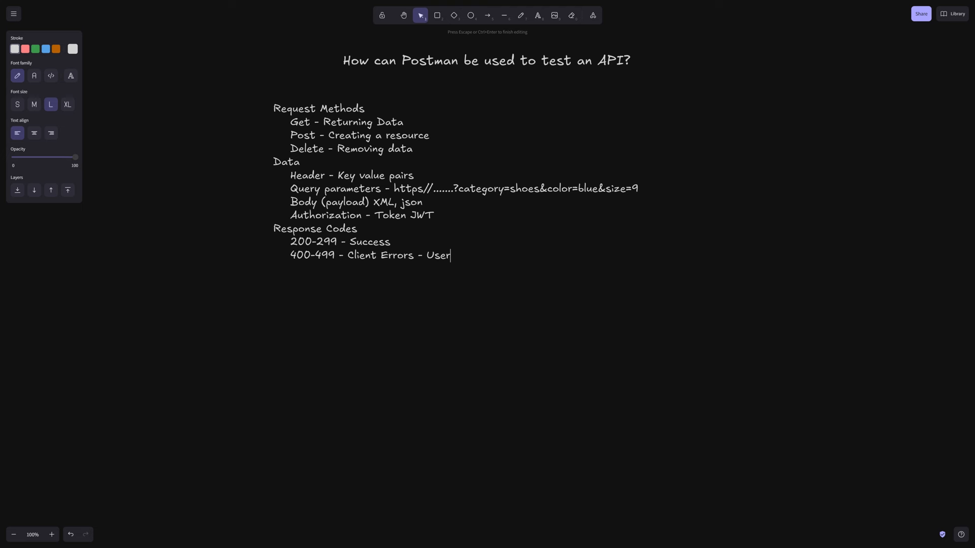
key(shift+Left)
key(shift+Left)
key(shift+Left)
key(shift+Left)
key(Right)
text(401)
key(BackSpace)
key(BackSpace)
key(BackSpace)
key(BackSpace)
Step: Add the line "500-599 - Server Errors" as the last entry under Response Codes
text(500)
text(-599)
text( - Server E)
text(rrror)
key(BackSpace)
key(BackSpace)
key(BackSpace)
text(o)
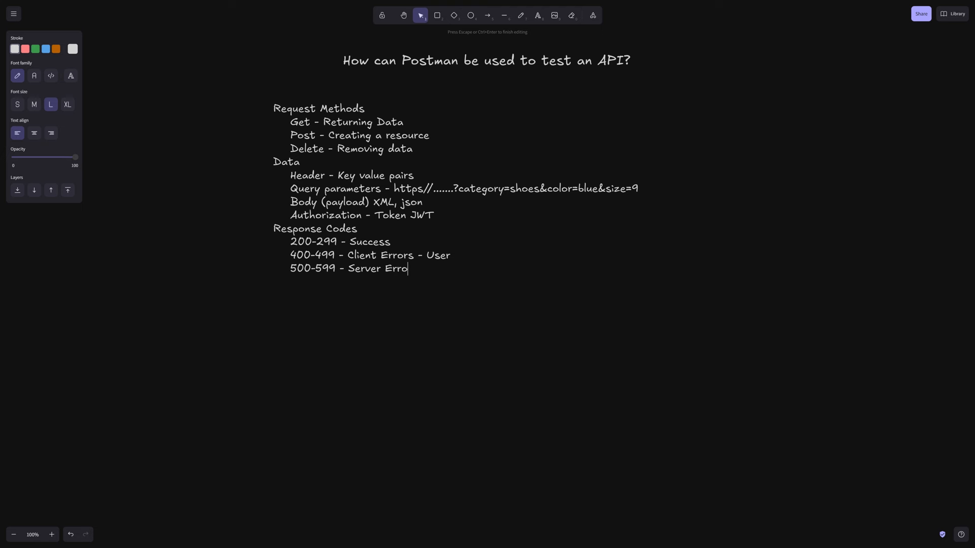
text(rs)
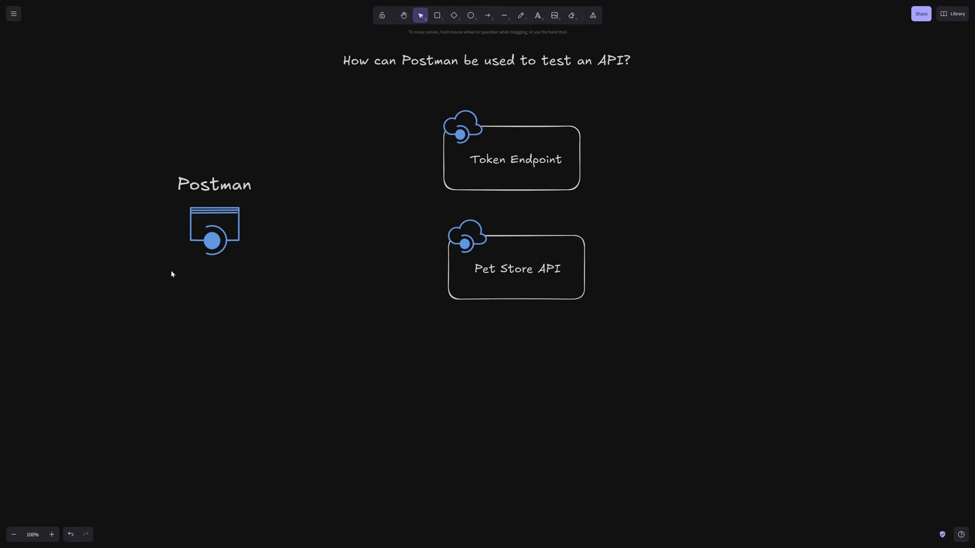
Step: Draw an arrow that starts at the Postman icon and points to the Token Endpoint box
click(487, 17)
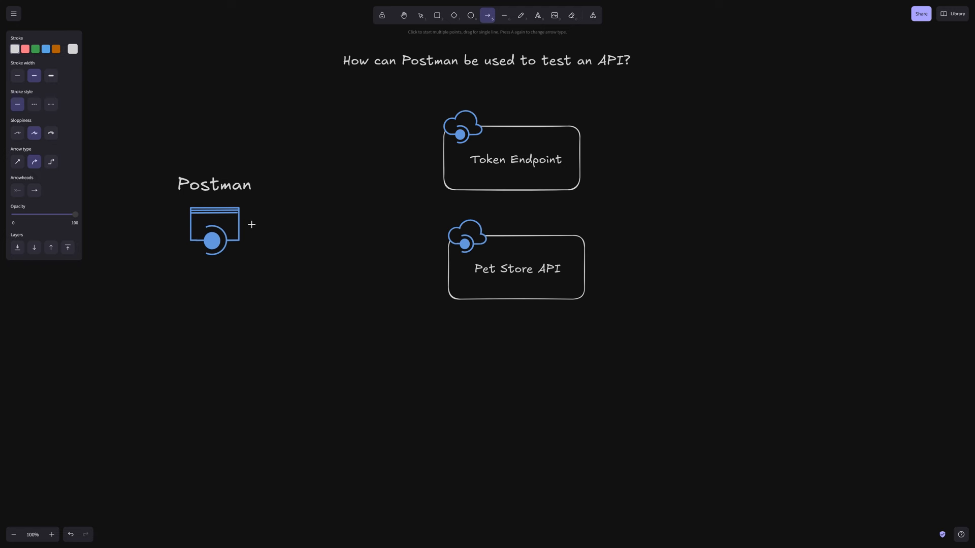
drag(251, 224, 435, 247)
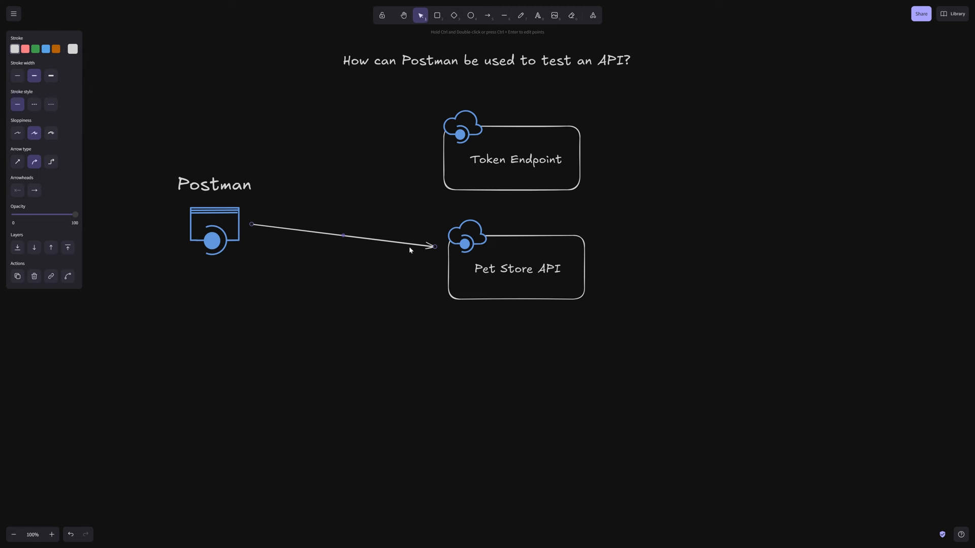
drag(433, 248, 322, 231)
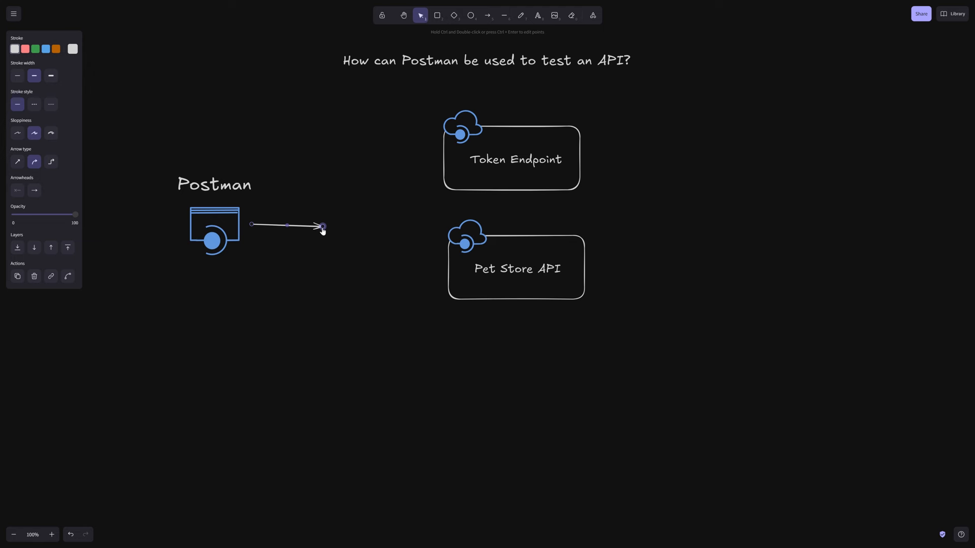
drag(323, 231, 426, 141)
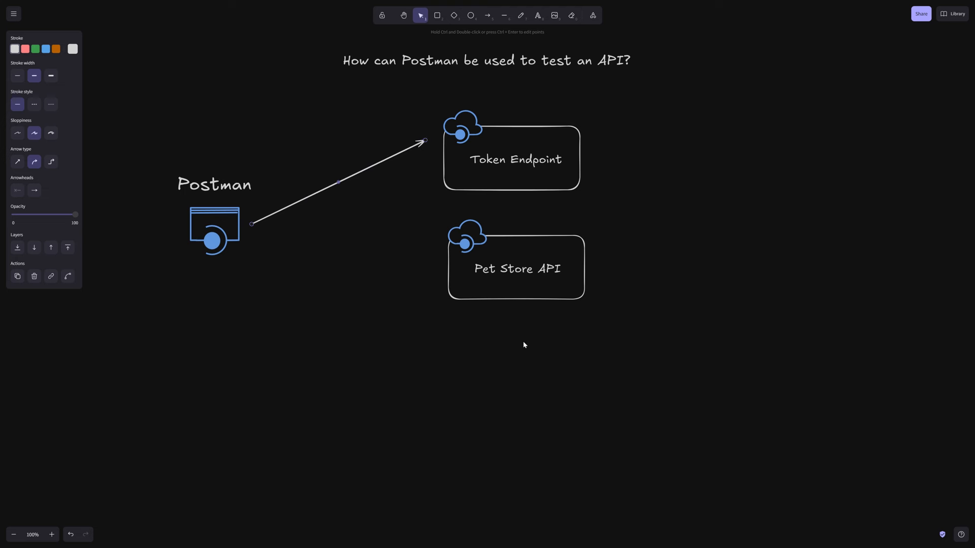
Step: Add the text label "client secret" and position it just above the arrow from Postman to Token Endpoint
click(538, 16)
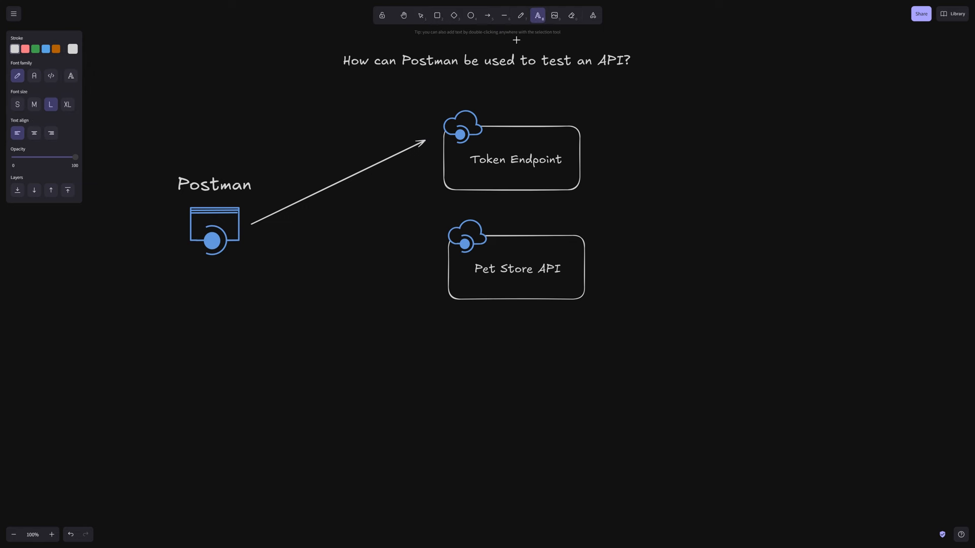
click(292, 165)
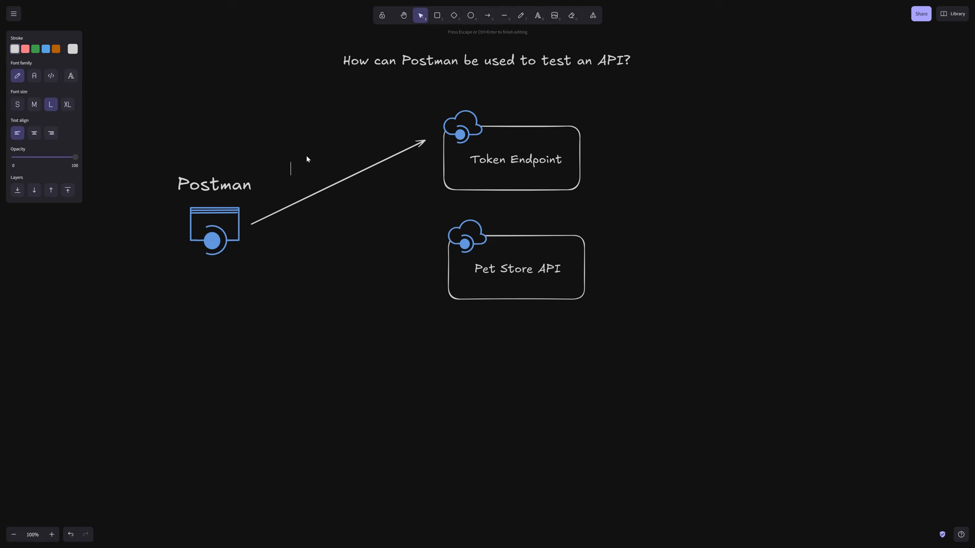
text(client secret)
click(335, 121)
drag(331, 169, 314, 158)
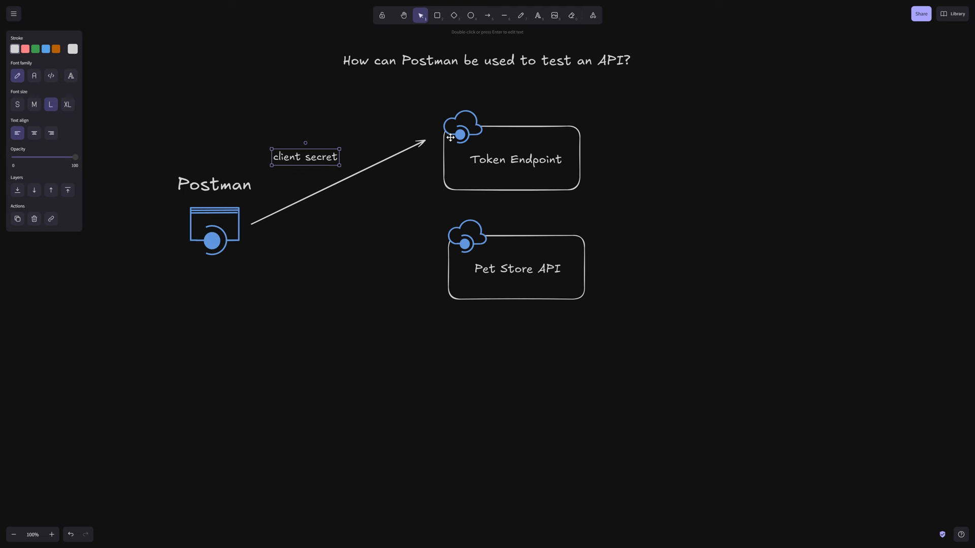
Step: Number the client secret label so it reads "1) client secret"
double_click(289, 153)
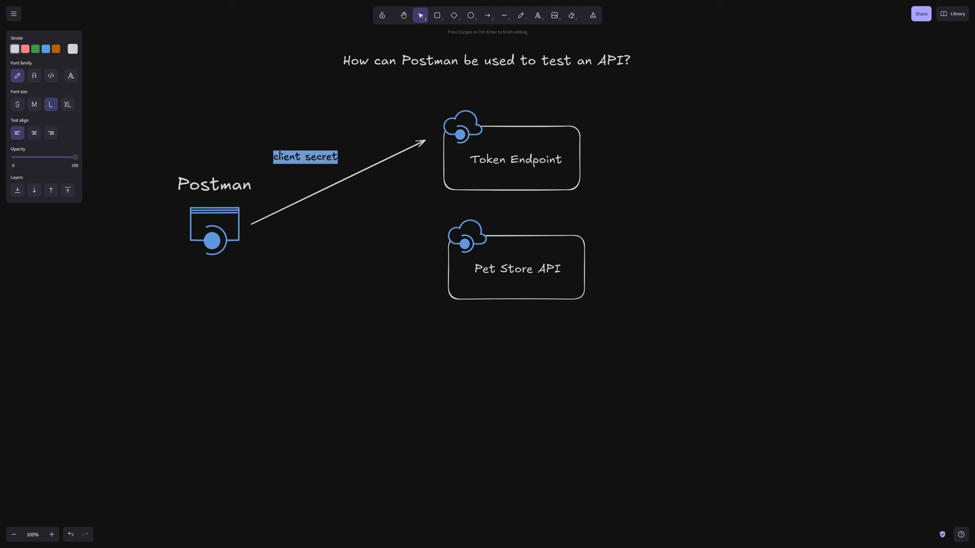
click(273, 157)
text(1))
click(283, 171)
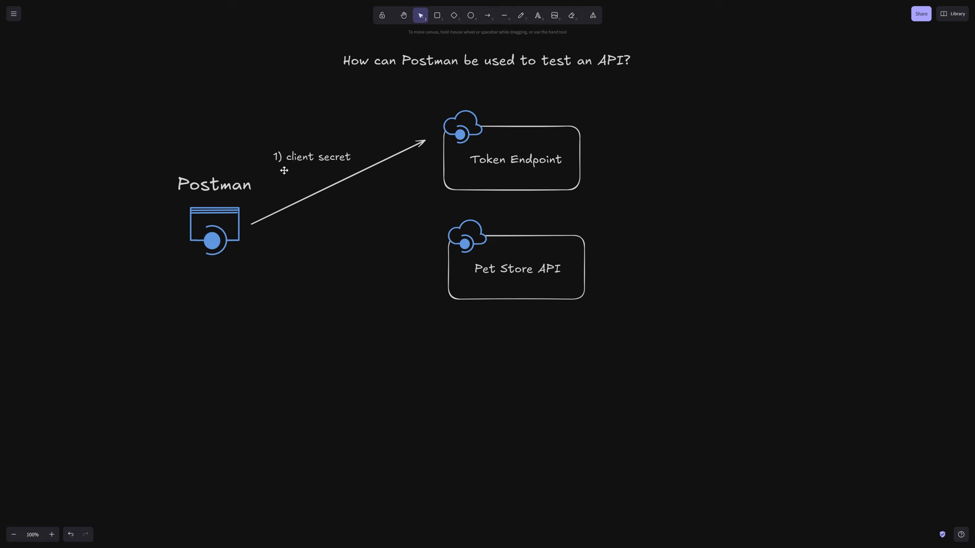
Step: Draw a return arrow from the Token Endpoint box to the Postman icon and add the label "token" below it
click(493, 23)
mouse_move(434, 164)
mouse_down()
mouse_move(363, 223)
mouse_move(258, 236)
mouse_up()
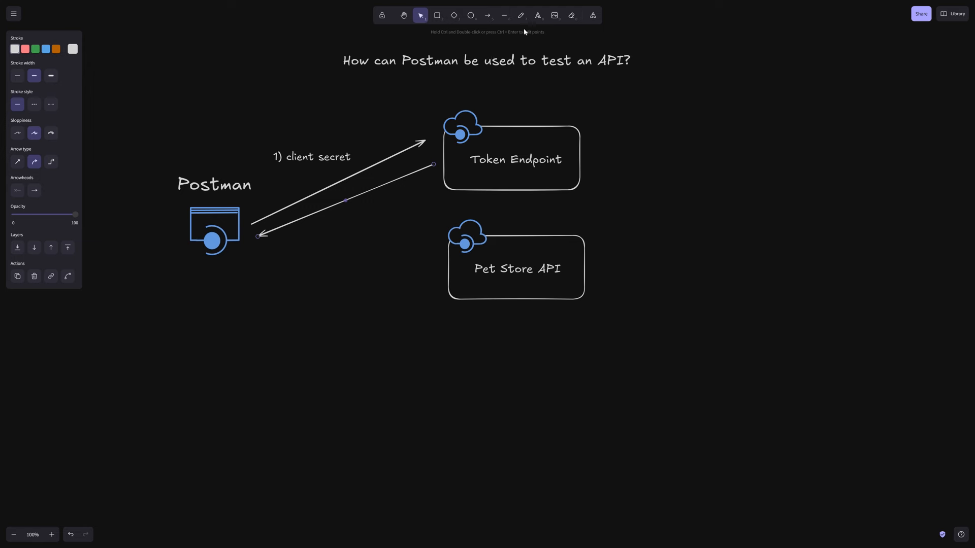
click(538, 15)
click(340, 217)
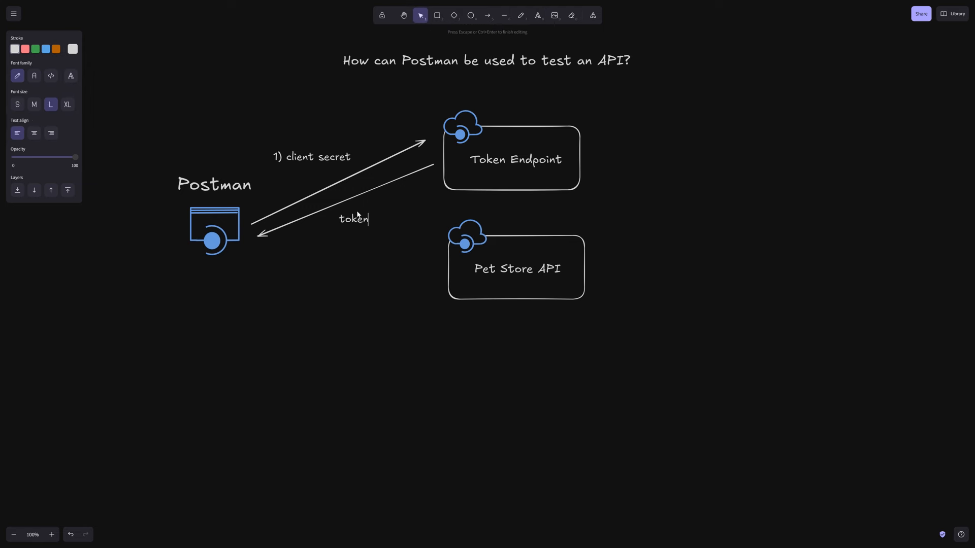
key(Escape)
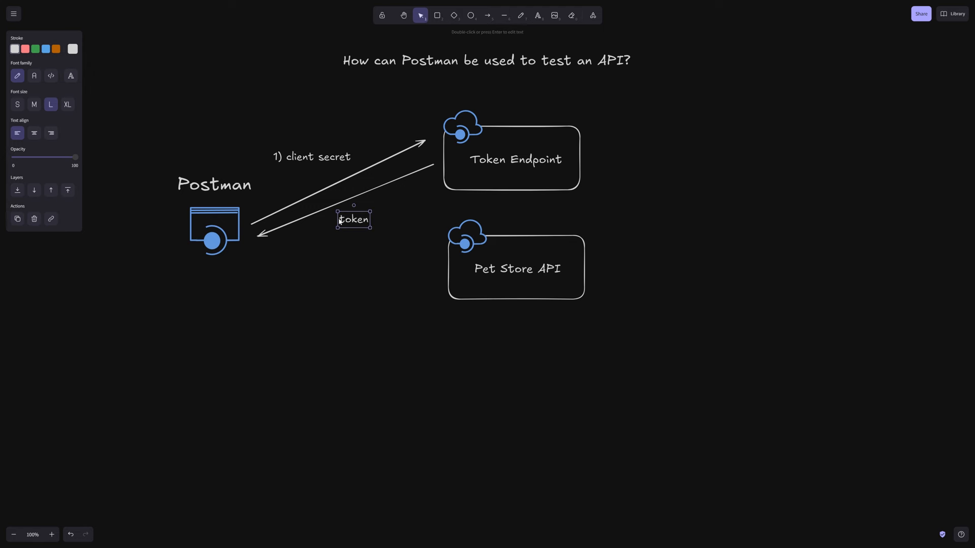
Step: Change the return arrow's token label to "2) Token" and move it closer to the arrow
double_click(340, 222)
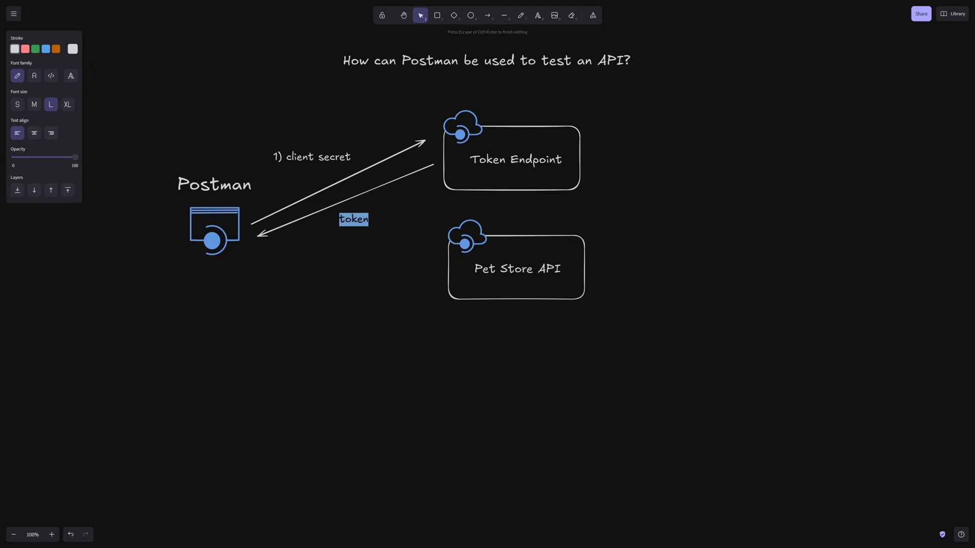
click(339, 221)
text(2))
key(Delete)
text(T)
click(435, 180)
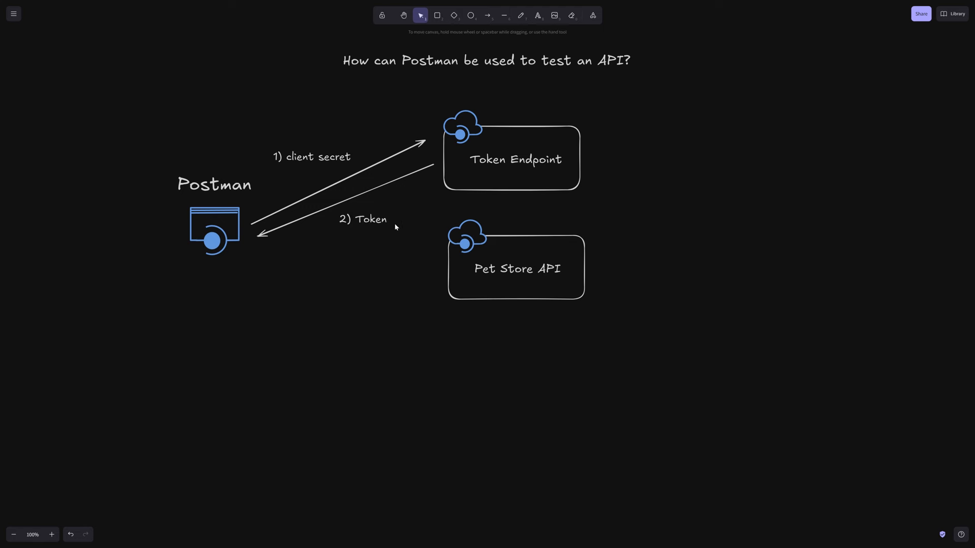
click(373, 219)
drag(372, 219, 394, 202)
click(324, 239)
Step: Draw an arrow from the Postman icon to the Pet Store API box and label it "standard payload & Token" on two lines below
click(489, 18)
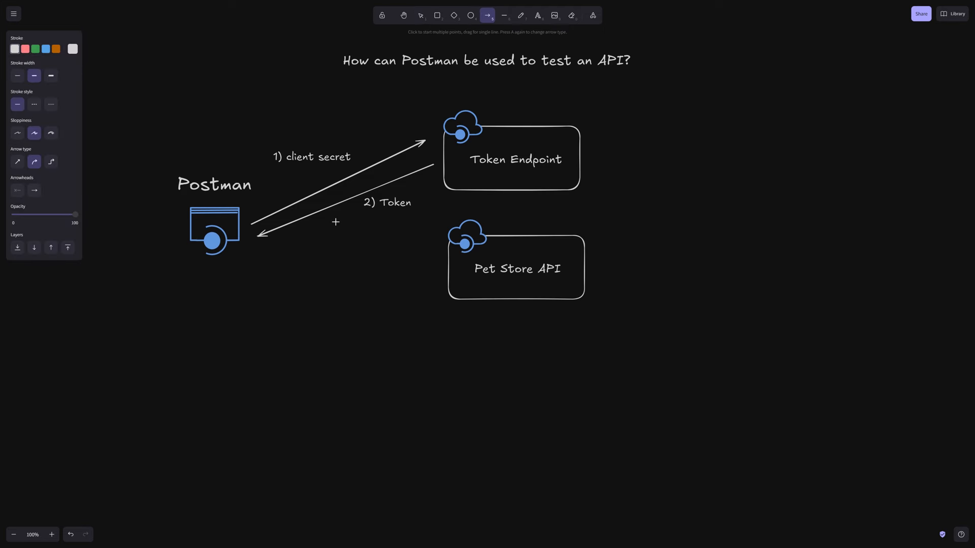
mouse_move(251, 247)
mouse_down()
mouse_move(304, 261)
mouse_move(435, 260)
mouse_up()
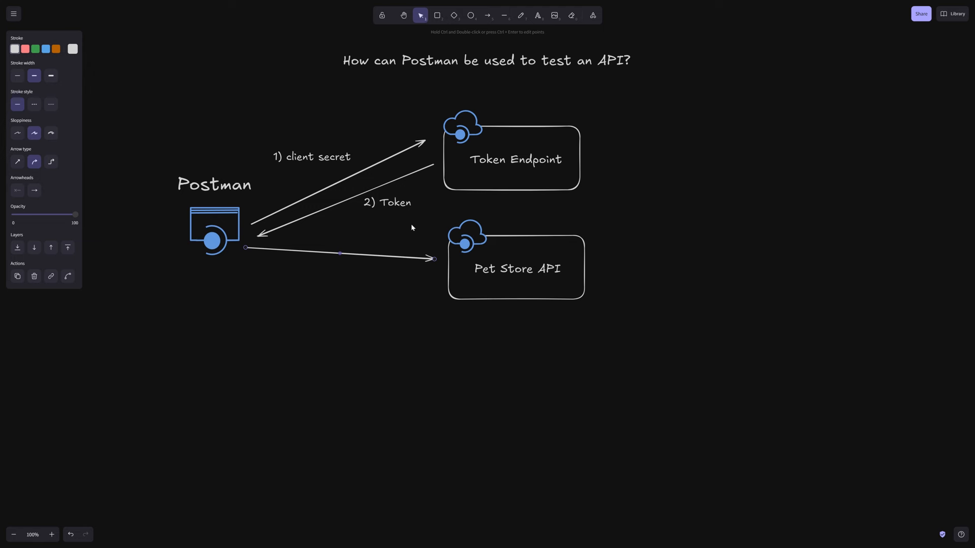
click(534, 20)
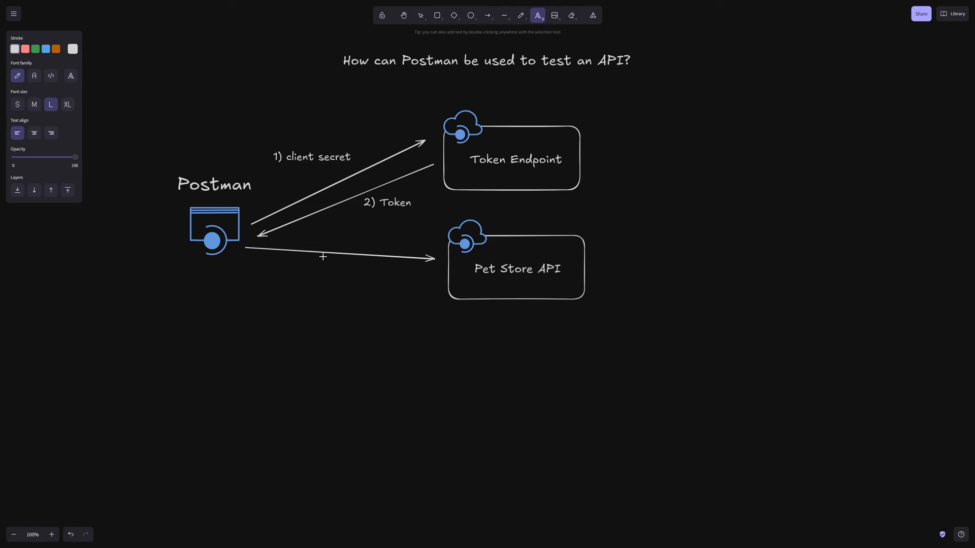
click(291, 263)
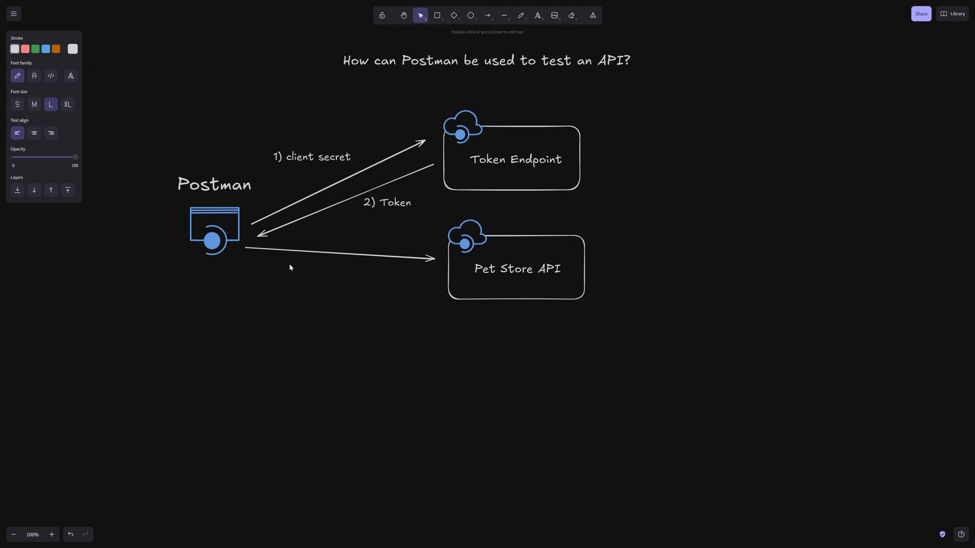
text(standard payload)
key(Return)
text(& Token)
click(368, 310)
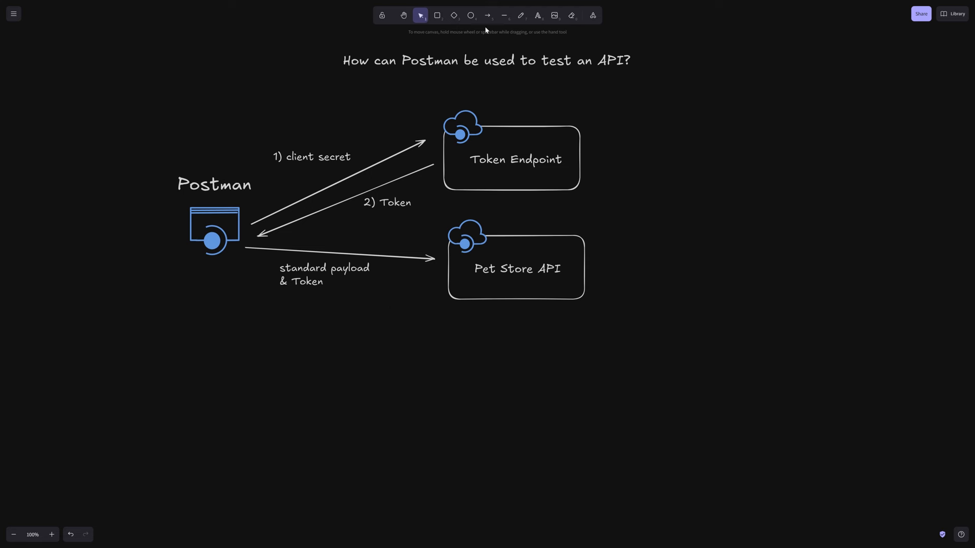
Step: Number and capitalise the payload label so it reads "3) Standard payload & Token"
double_click(281, 268)
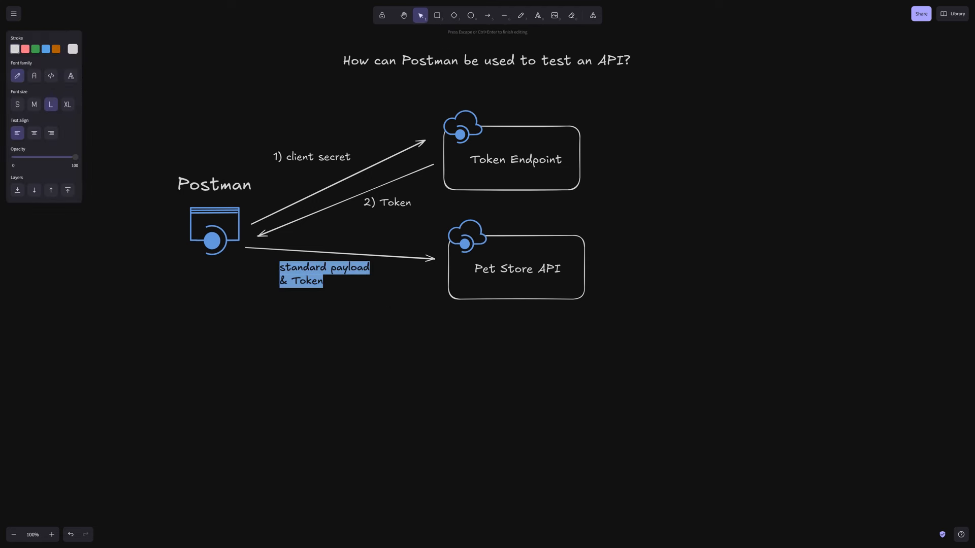
click(281, 267)
text(£))
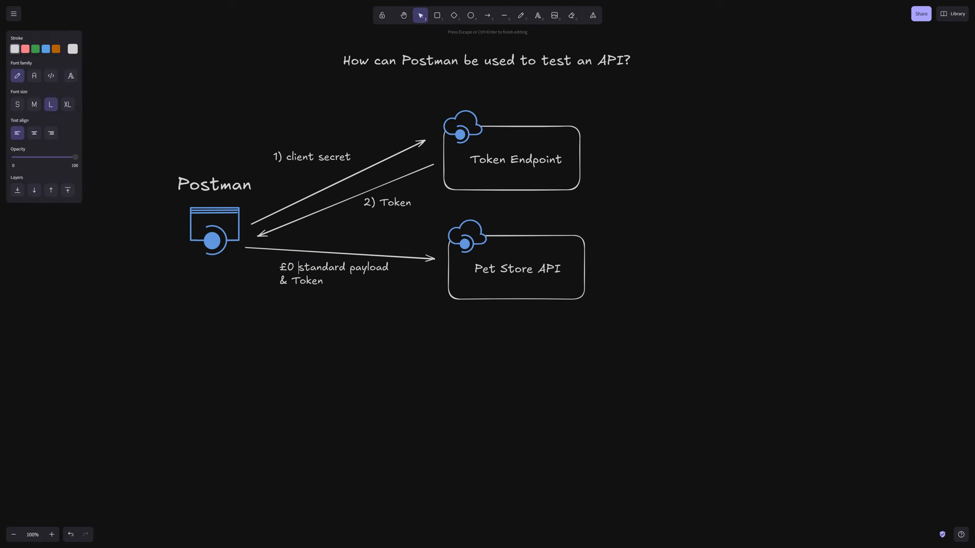
key(BackSpace)
key(BackSpace)
key(BackSpace)
text(3))
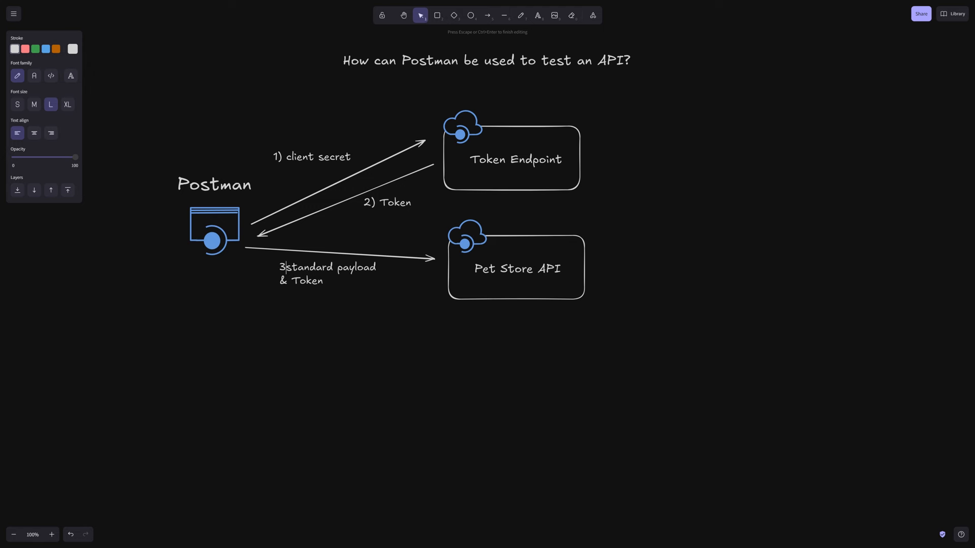
key(Delete)
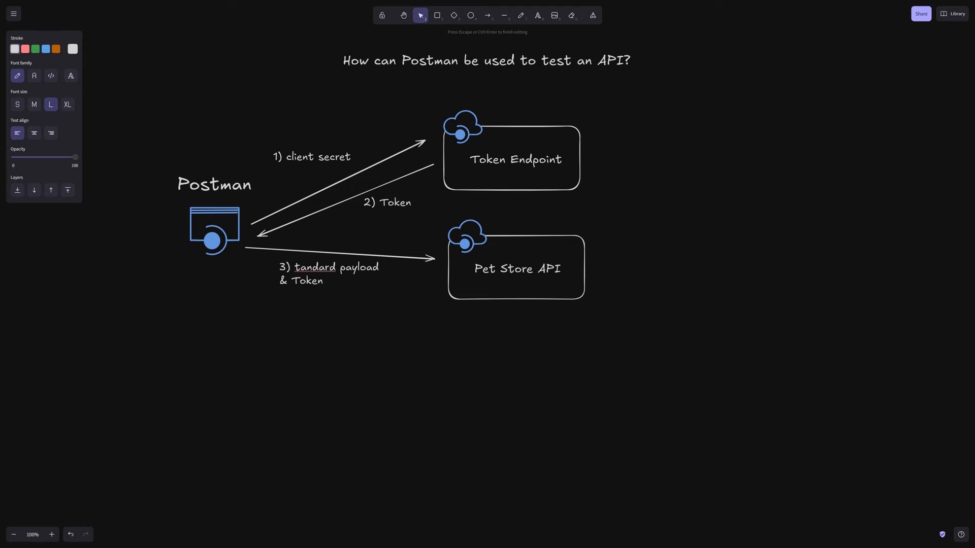
text(S)
key(Escape)
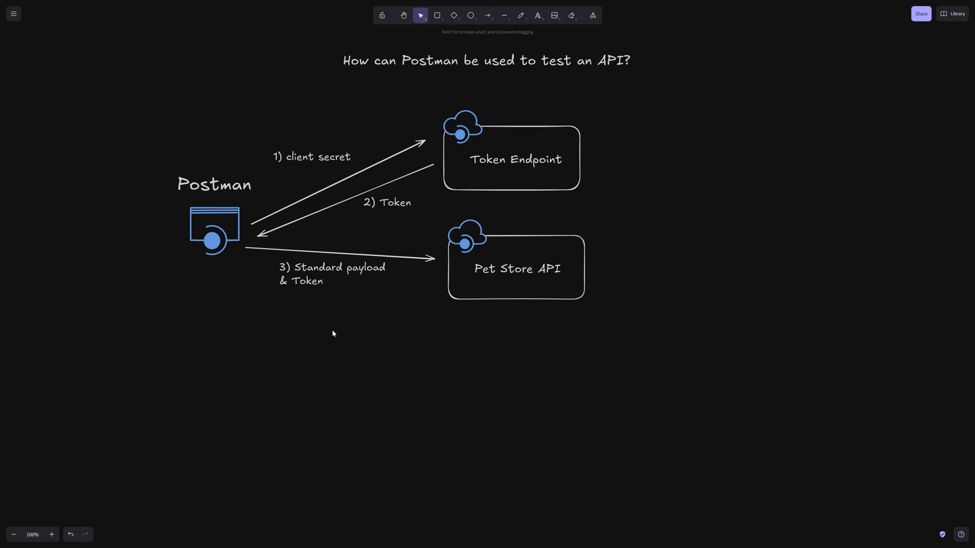
Step: Draw a return arrow from the Pet Store API box towards Postman and label it "4) Response codes & payload" underneath
click(488, 16)
mouse_move(433, 301)
mouse_down()
mouse_move(165, 292)
mouse_move(220, 288)
mouse_move(219, 278)
mouse_move(219, 289)
mouse_up()
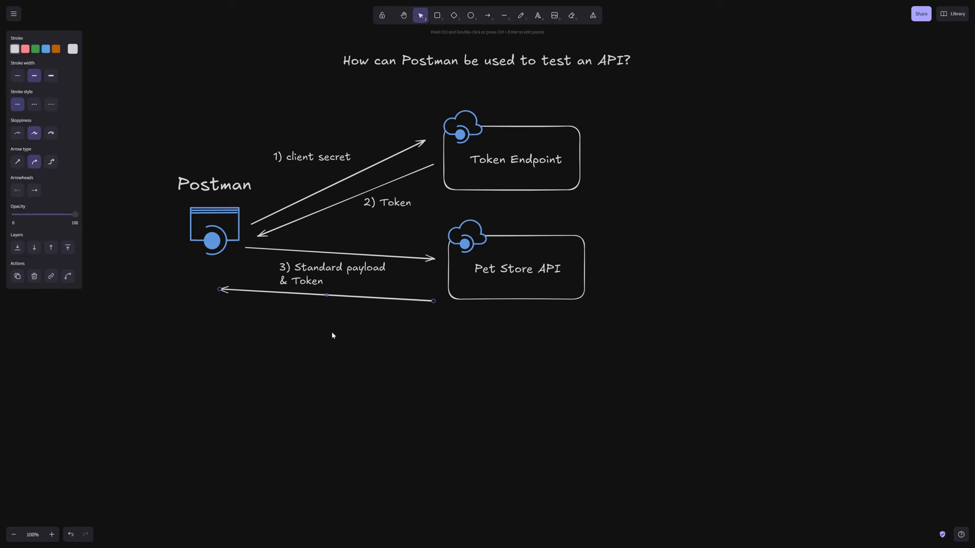
click(538, 15)
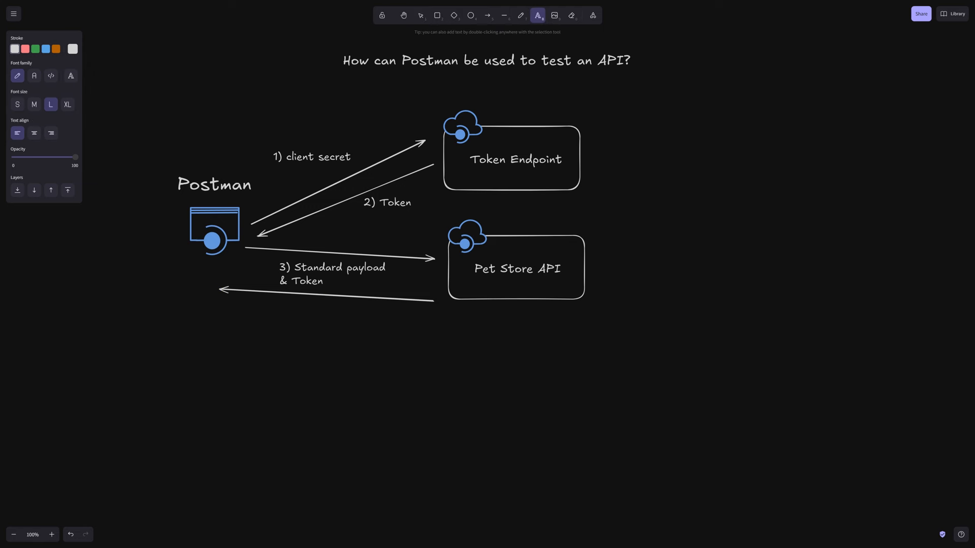
click(283, 313)
text(Resp)
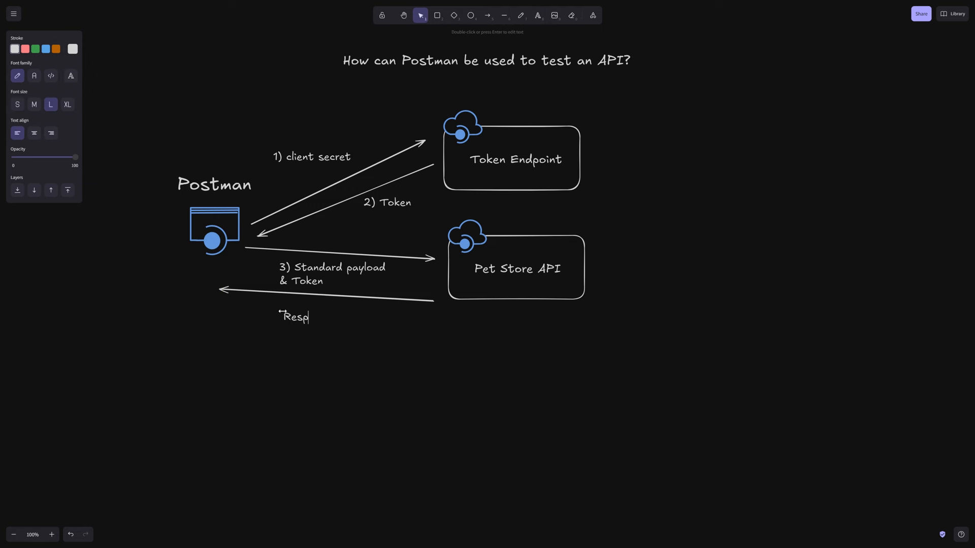
text(onse codes & payload)
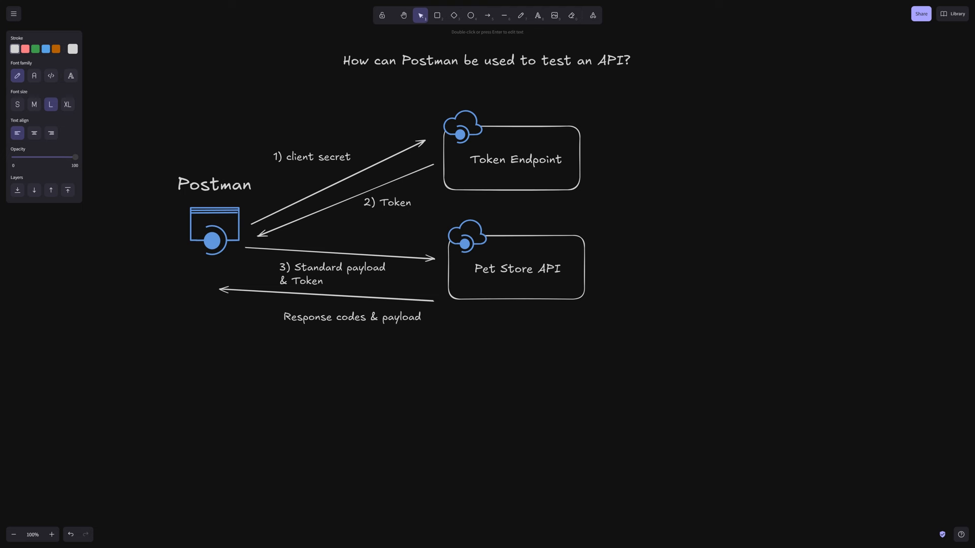
text(4)
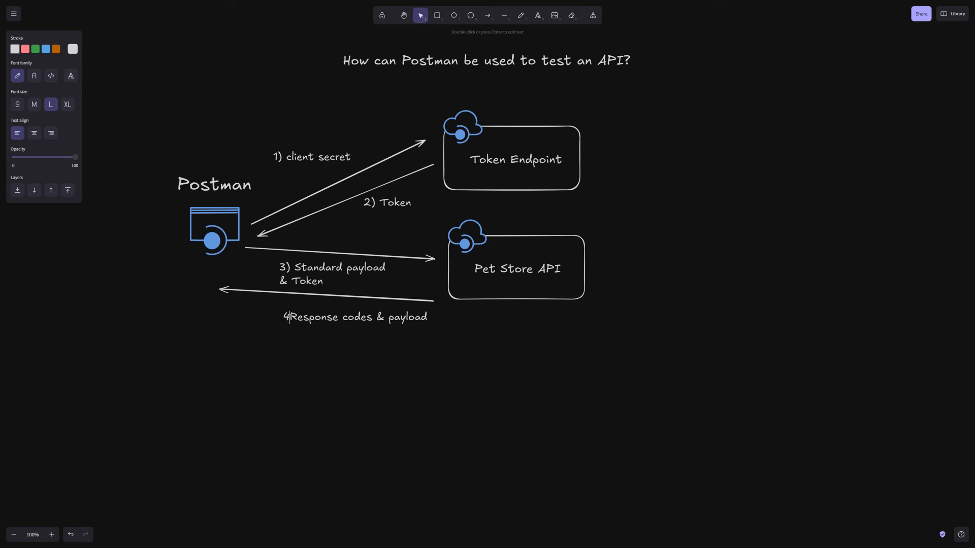
text())
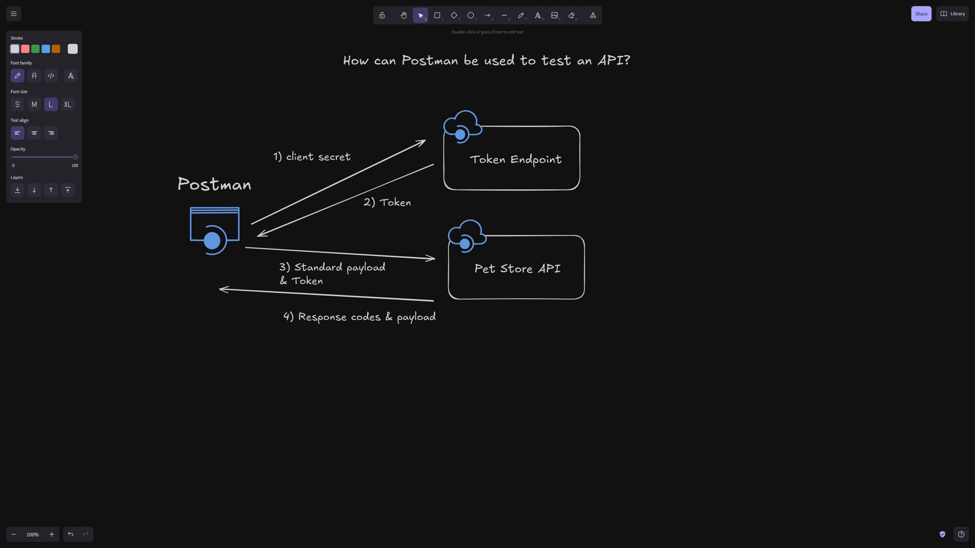
click(359, 361)
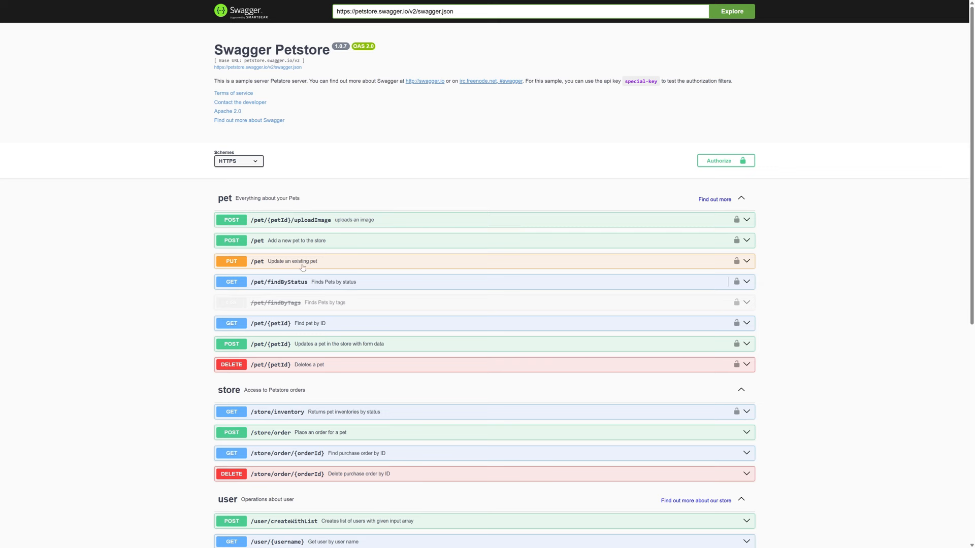
Step: Try out the POST /pet/{petId}/uploadImage endpoint with petId 12 and execute the request
click(641, 225)
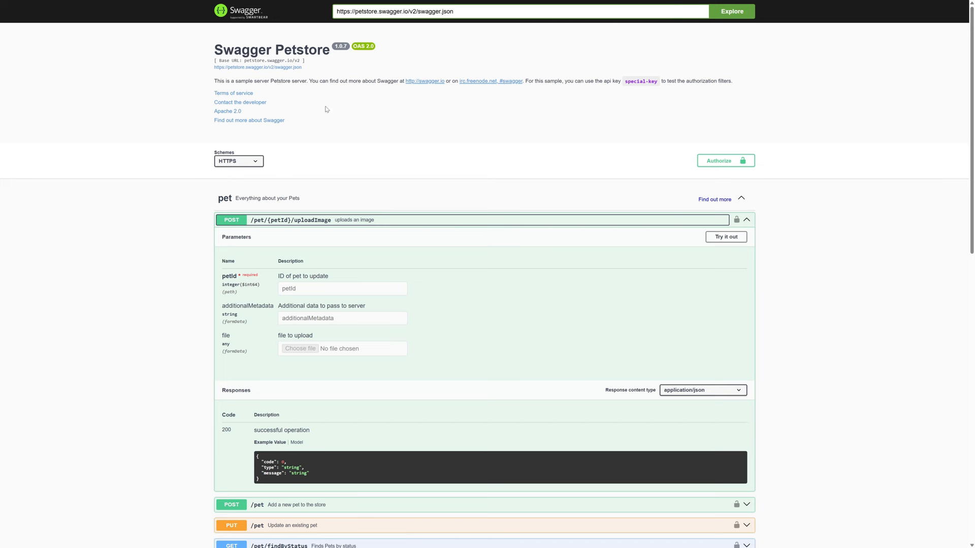
scroll(298, 313, down, 2)
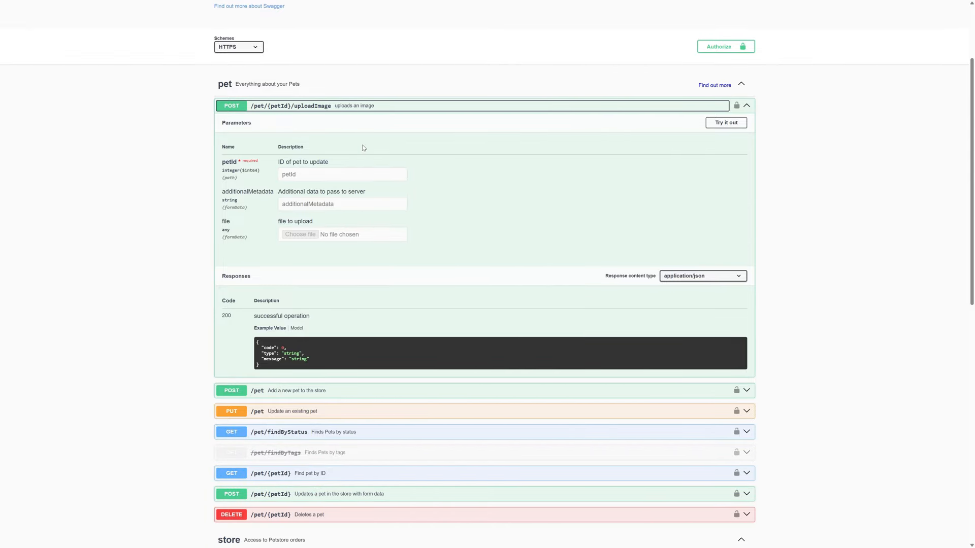
click(709, 126)
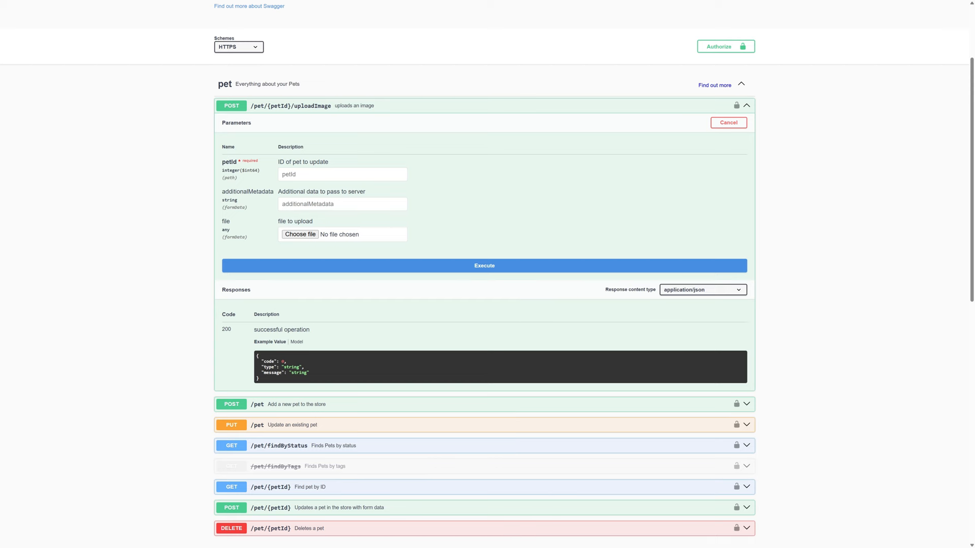
click(342, 174)
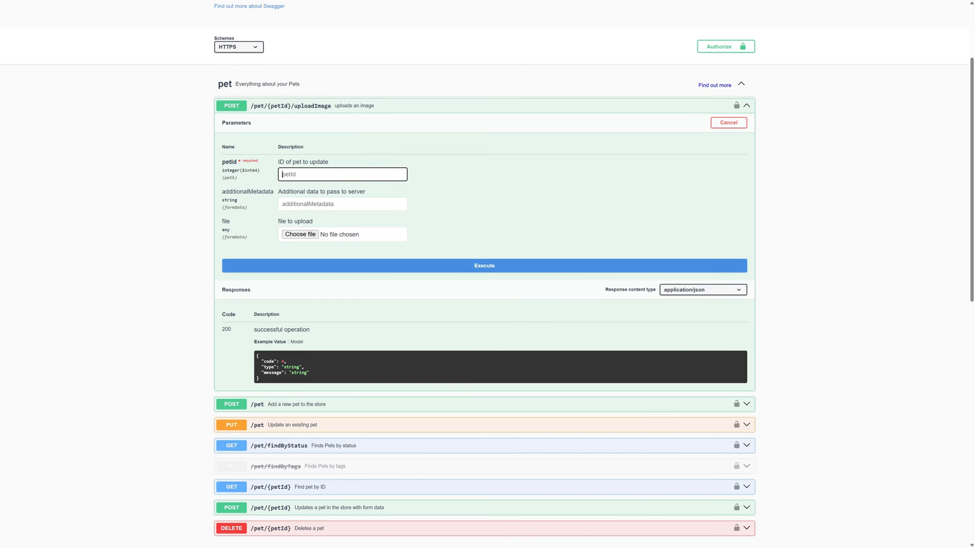
text(12)
click(411, 264)
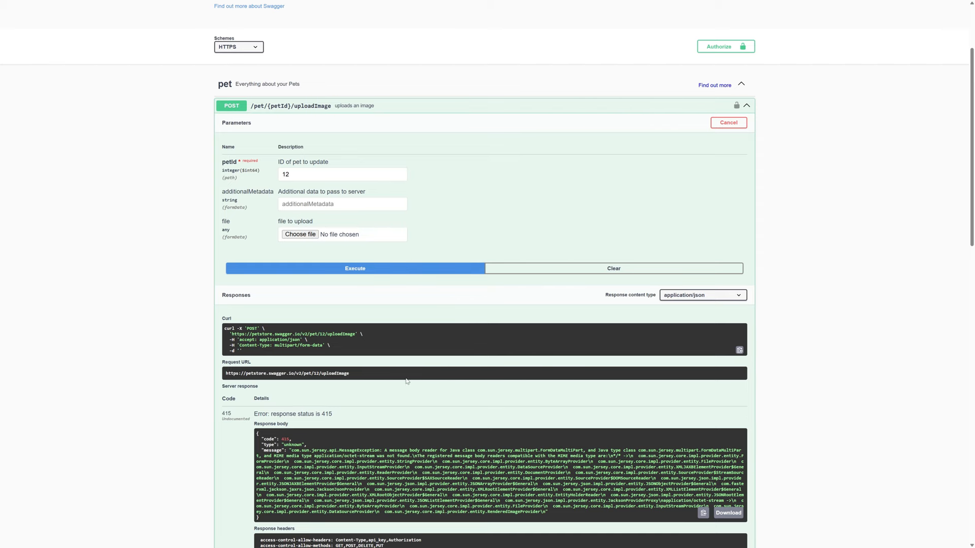
scroll(396, 358, down, 1)
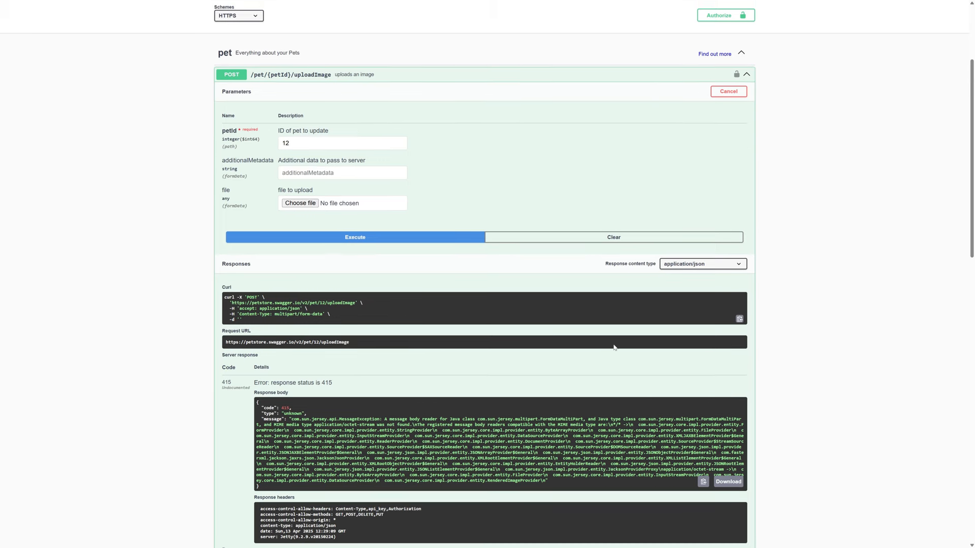
Step: Cancel the try-out of the uploadImage endpoint and collapse its details
scroll(715, 130, up, 1)
click(727, 122)
click(748, 106)
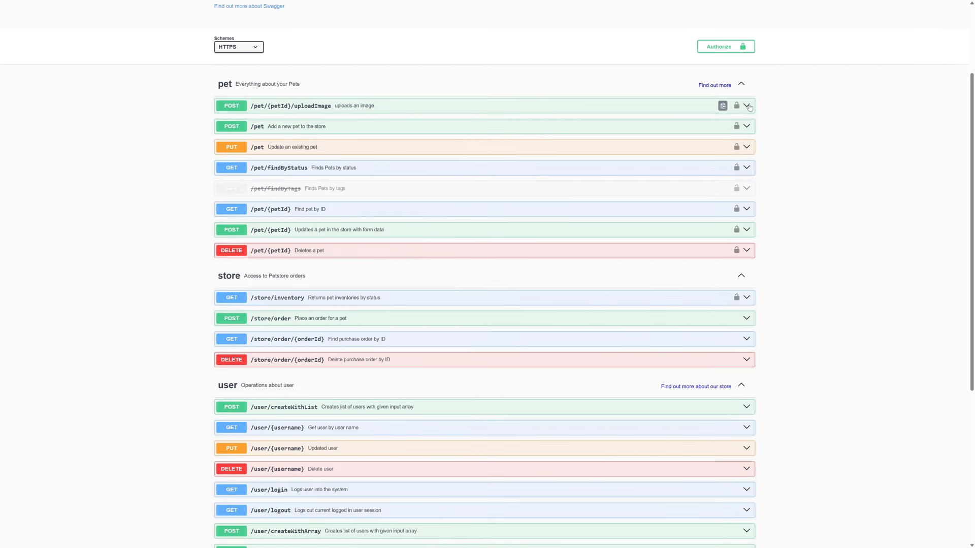
Step: Expand the GET /store/inventory endpoint, enable its try-out mode and execute the request
scroll(537, 330, down, 2)
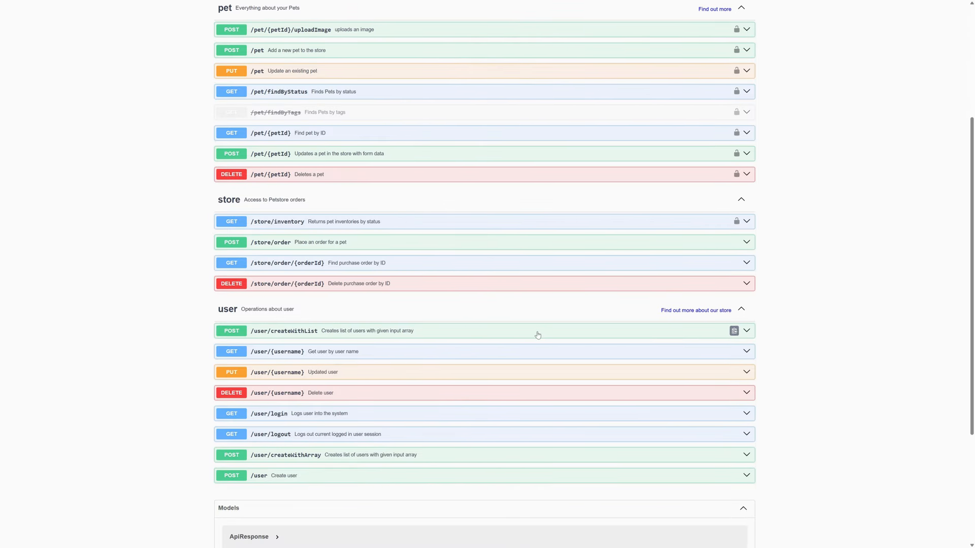
click(320, 221)
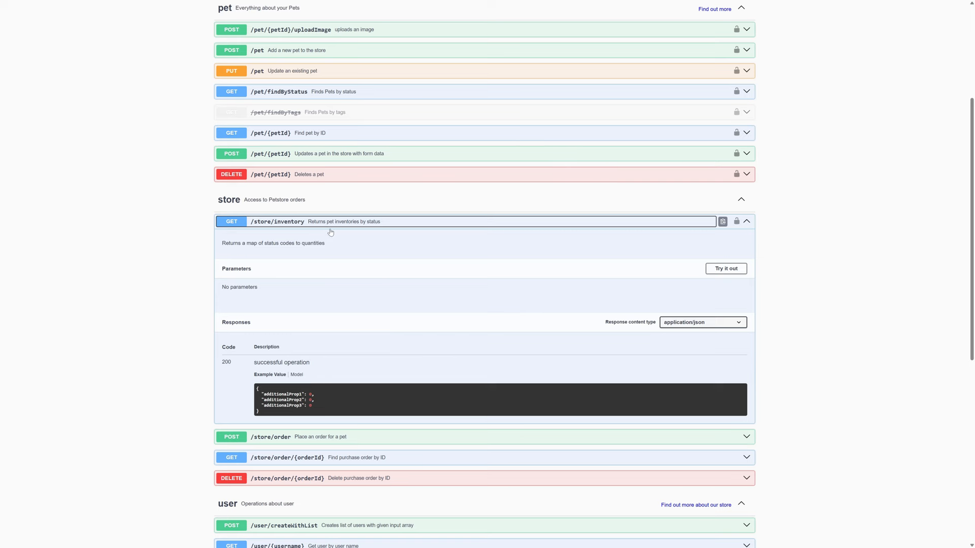
click(731, 268)
click(494, 312)
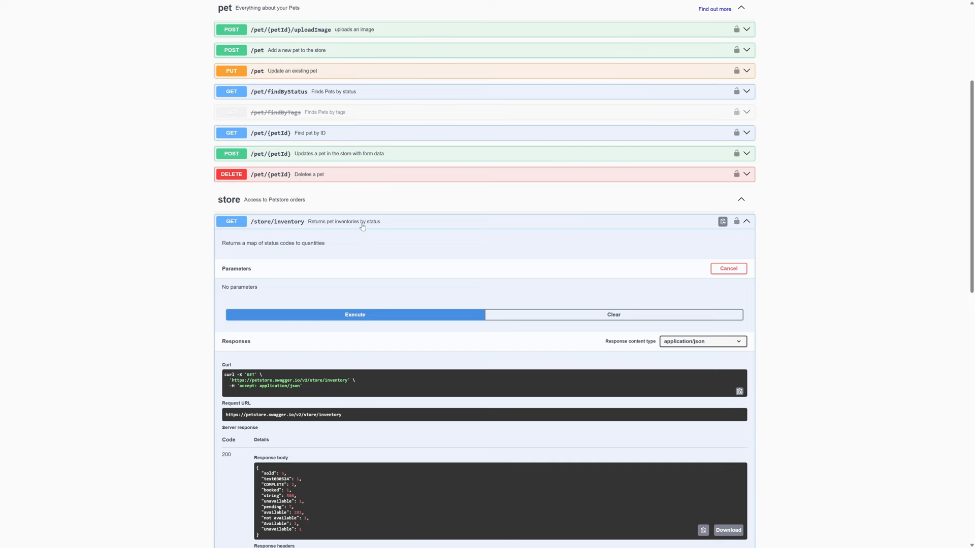
Step: Examine the response body, response headers and request URL of the store inventory call
scroll(362, 227, down, 2)
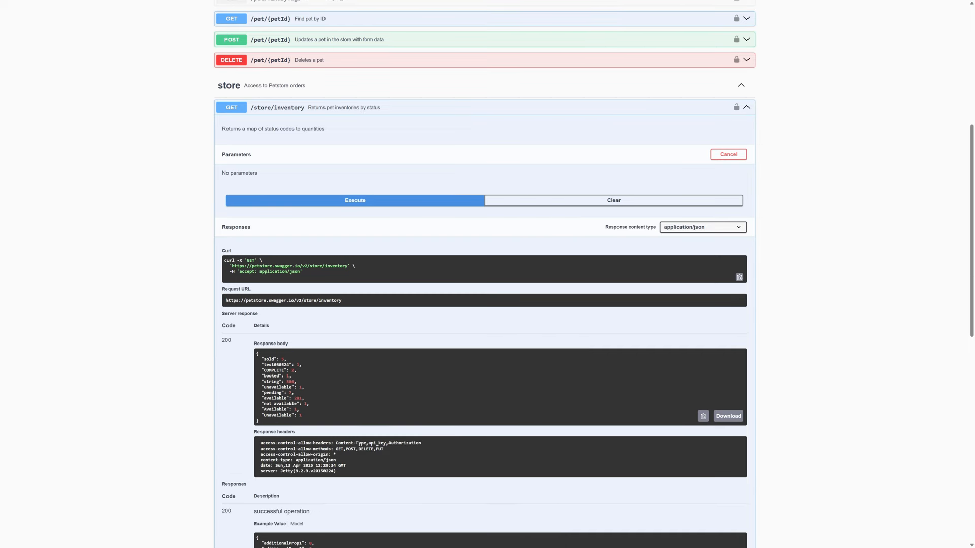
mouse_move(261, 359)
mouse_down()
mouse_move(292, 421)
mouse_move(256, 350)
mouse_up()
click(355, 420)
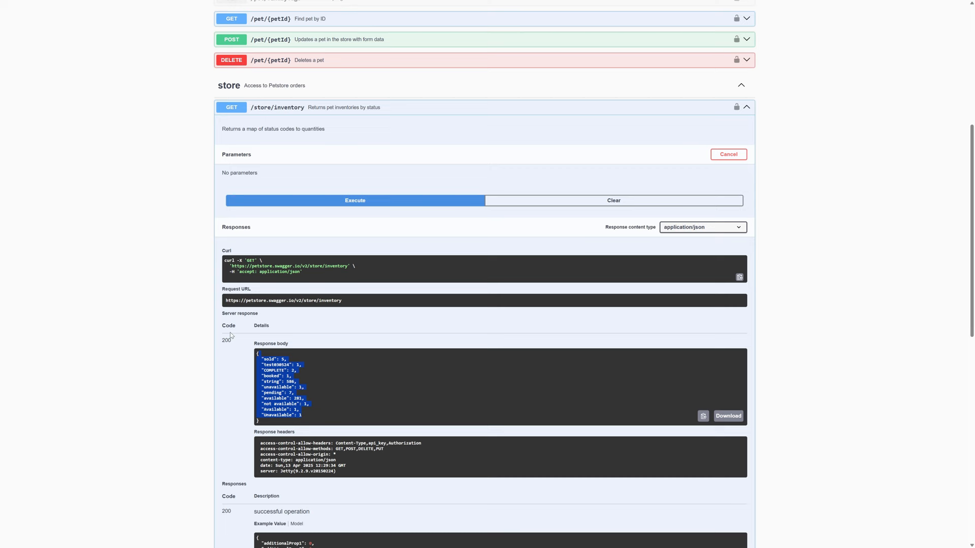
scroll(230, 335, down, 1)
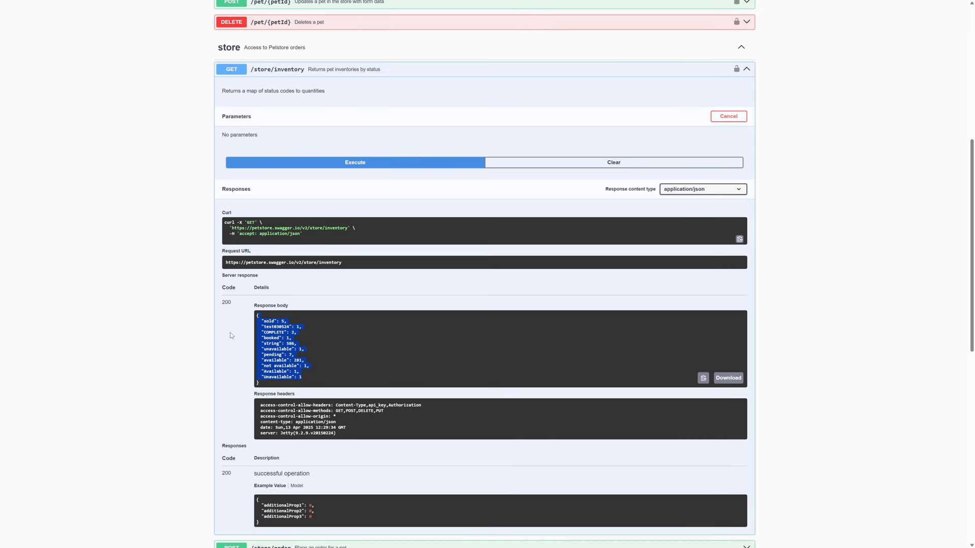
click(343, 440)
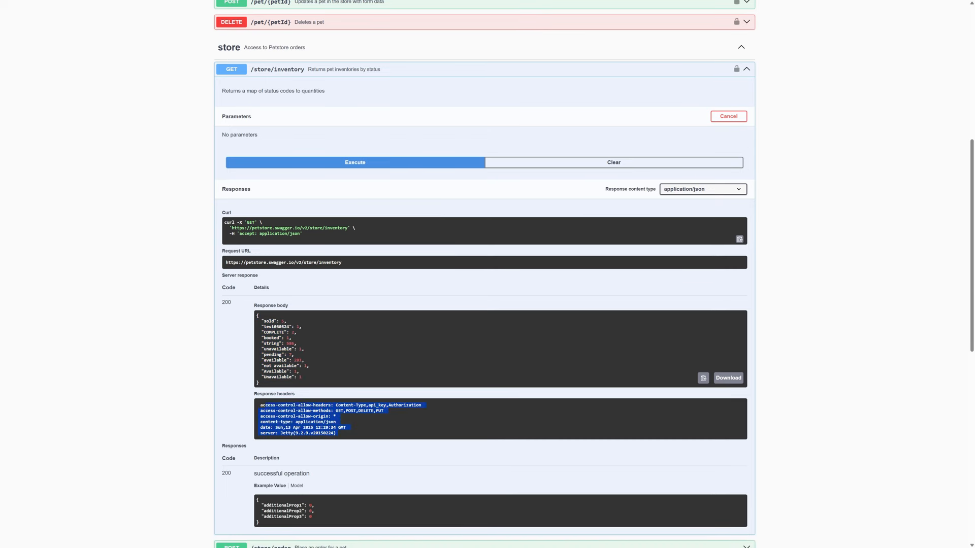
drag(265, 405, 249, 401)
click(285, 412)
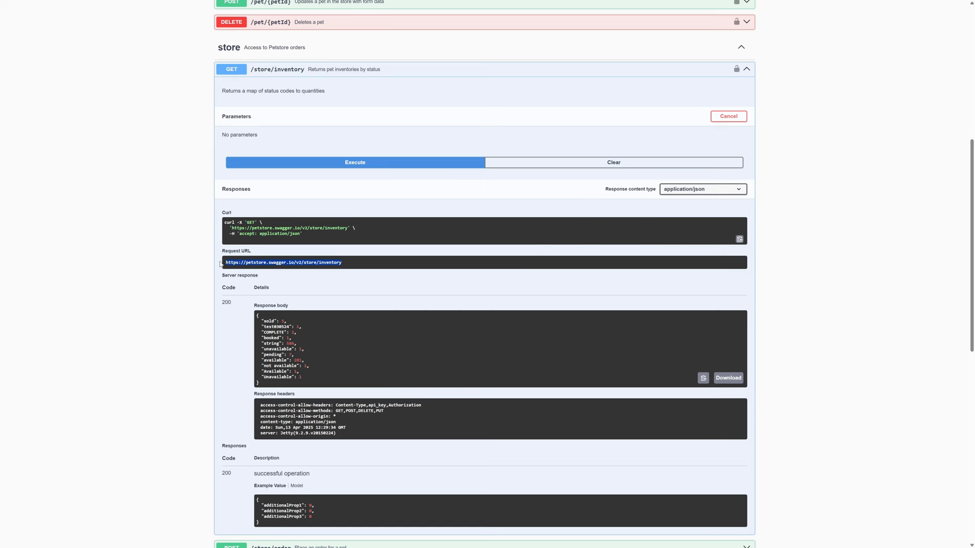
drag(352, 267, 277, 263)
scroll(396, 273, up, 3)
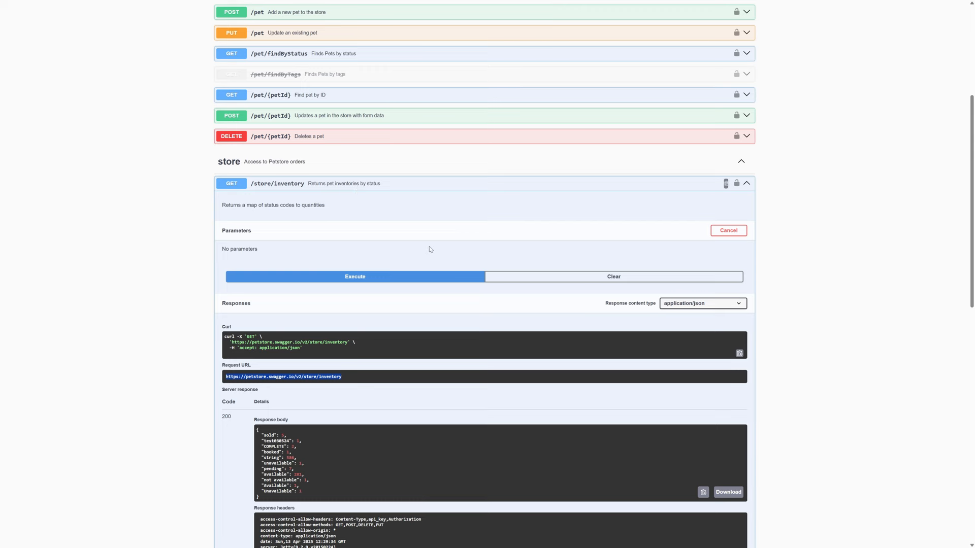
scroll(428, 249, up, 5)
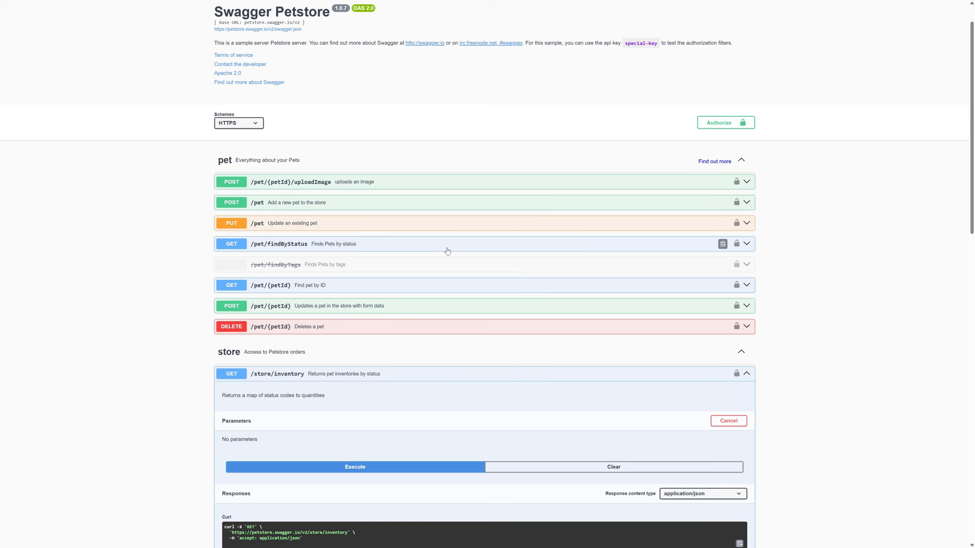
scroll(395, 300, down, 2)
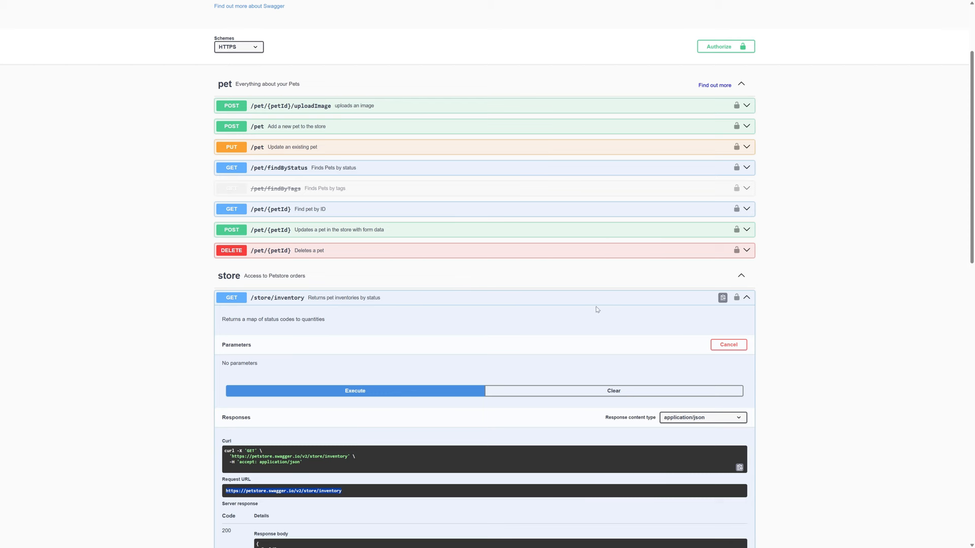
click(747, 301)
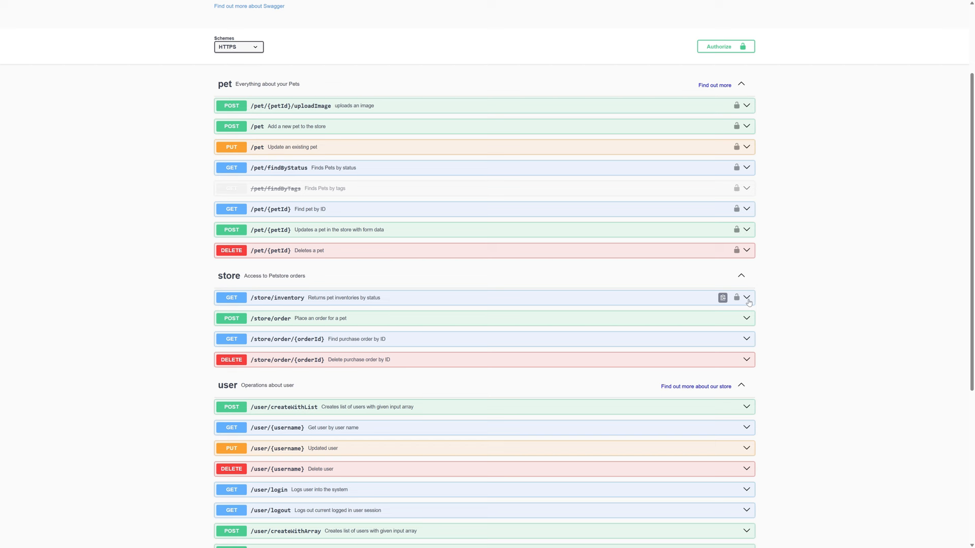
click(747, 300)
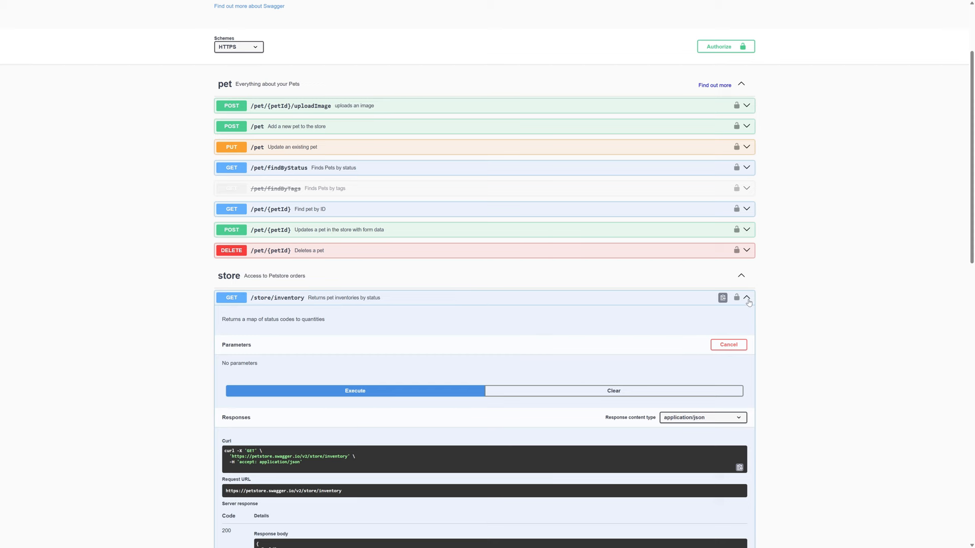
scroll(442, 501, down, 2)
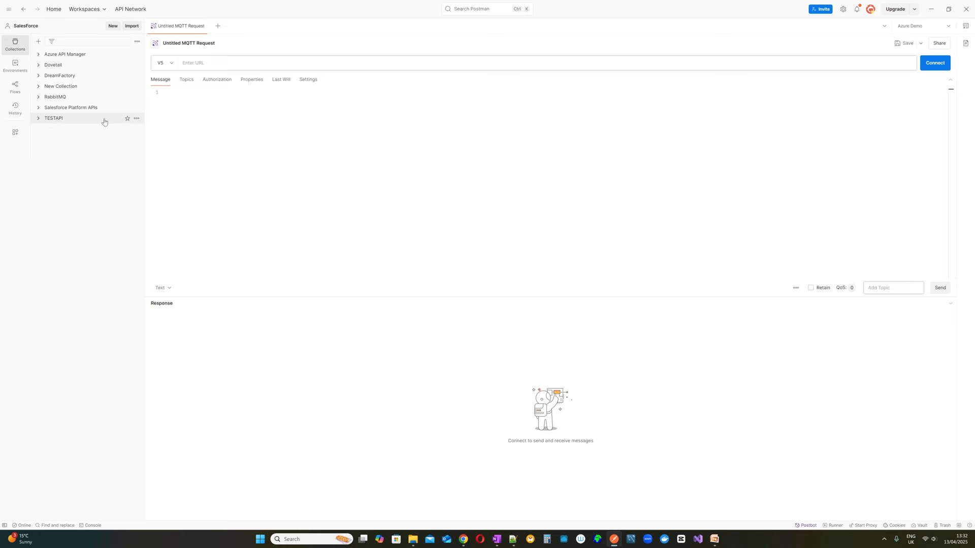
Step: Switch to Postman and look at the additional actions available for the TESTAPI collection, including its export option
click(137, 119)
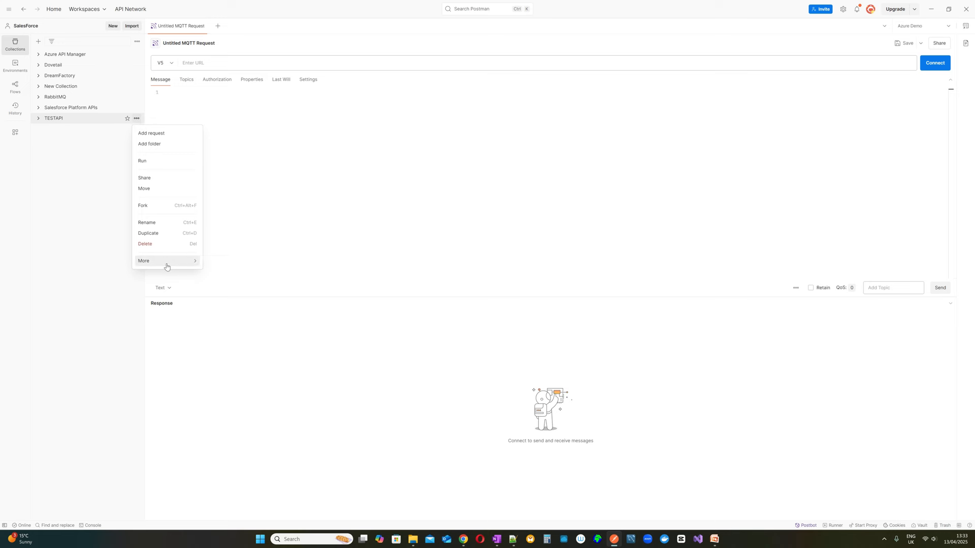
mouse_move(144, 266)
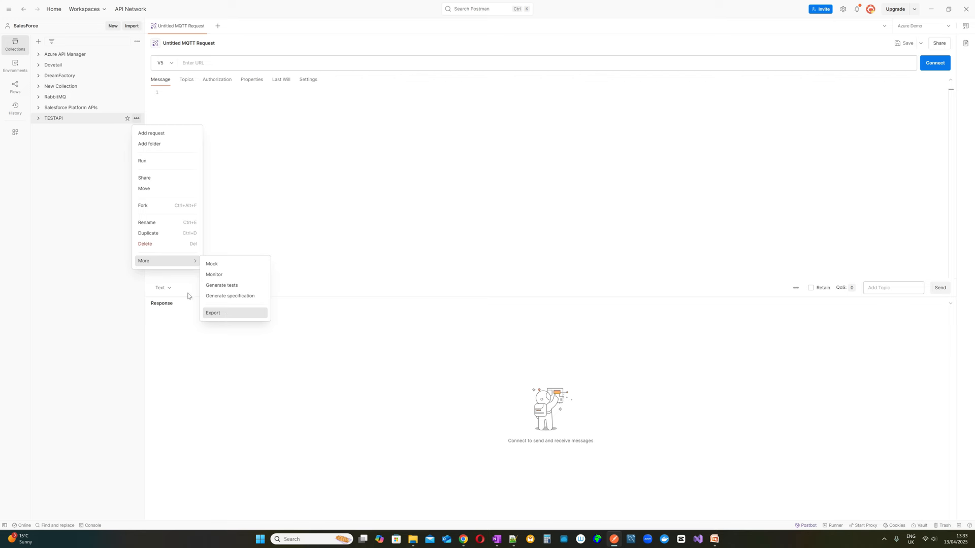
click(89, 248)
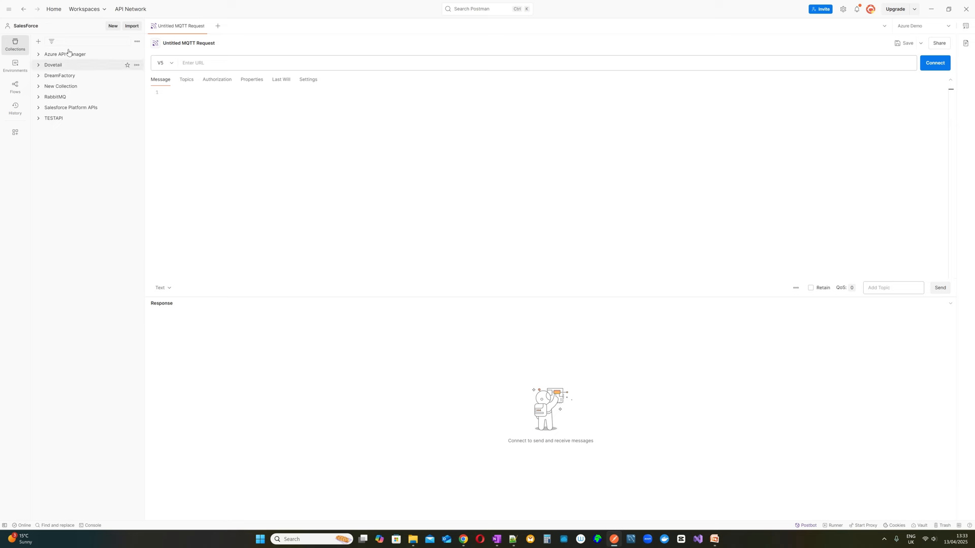
Step: Create a new blank collection and name it Petstore Test
click(39, 42)
click(64, 56)
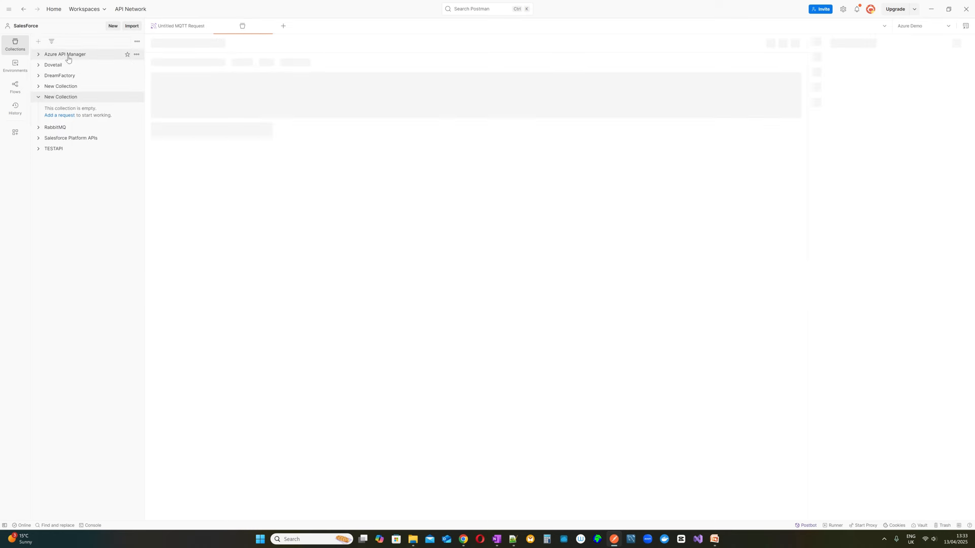
text(Pe)
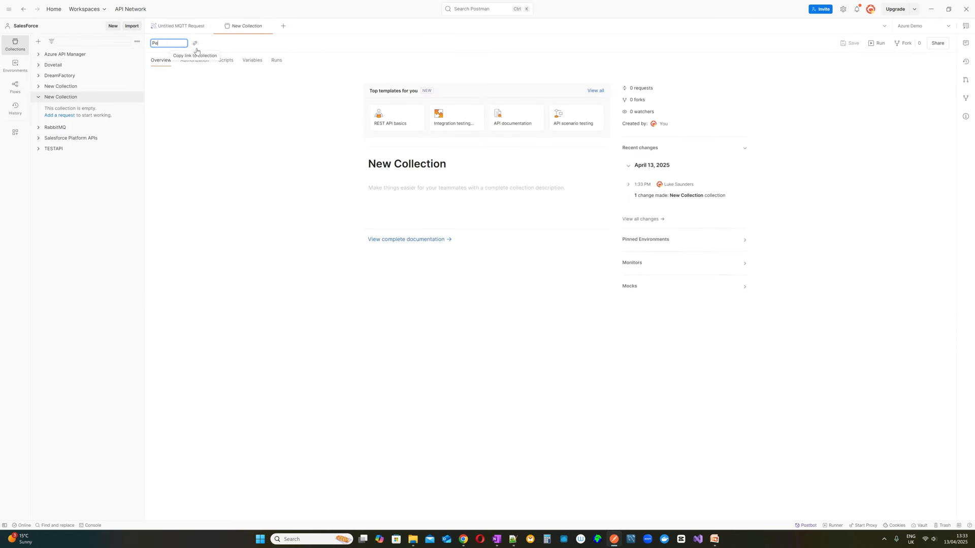
text(tstore Test)
key(Return)
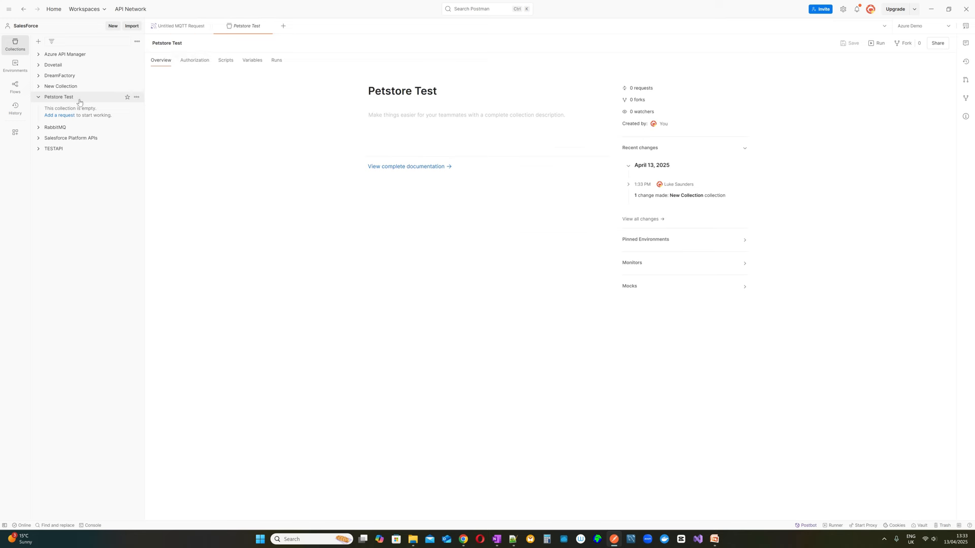
Step: Add a new request to the Petstore Test collection with the GET method
click(59, 116)
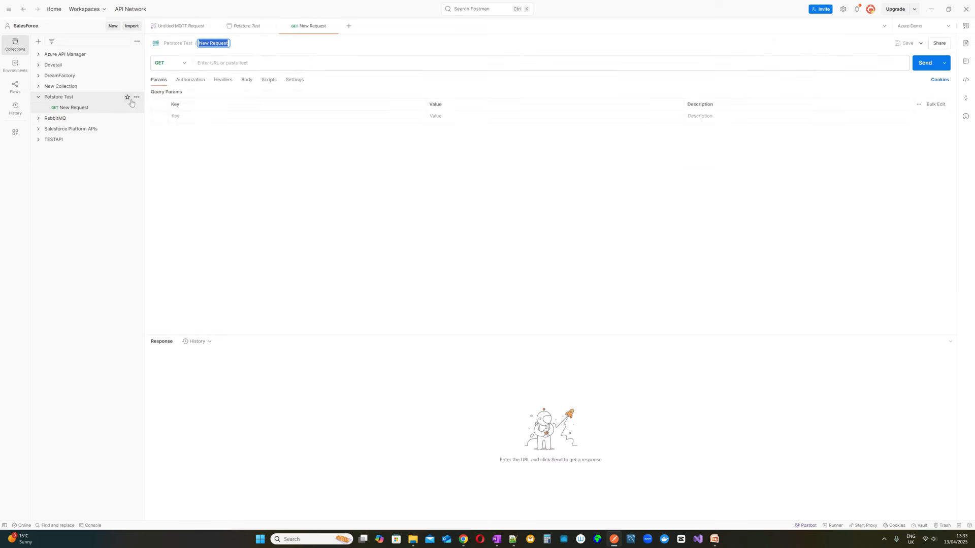
click(185, 63)
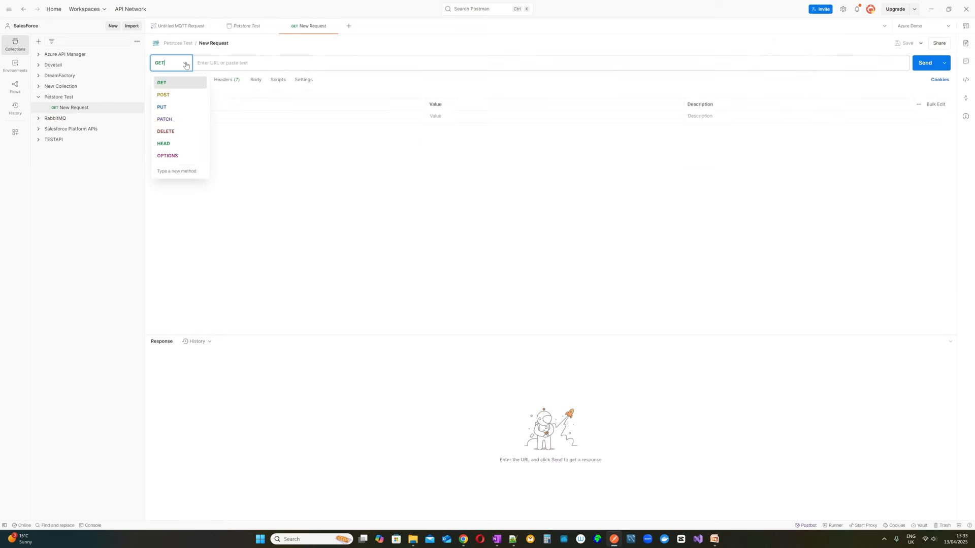
click(175, 88)
click(223, 63)
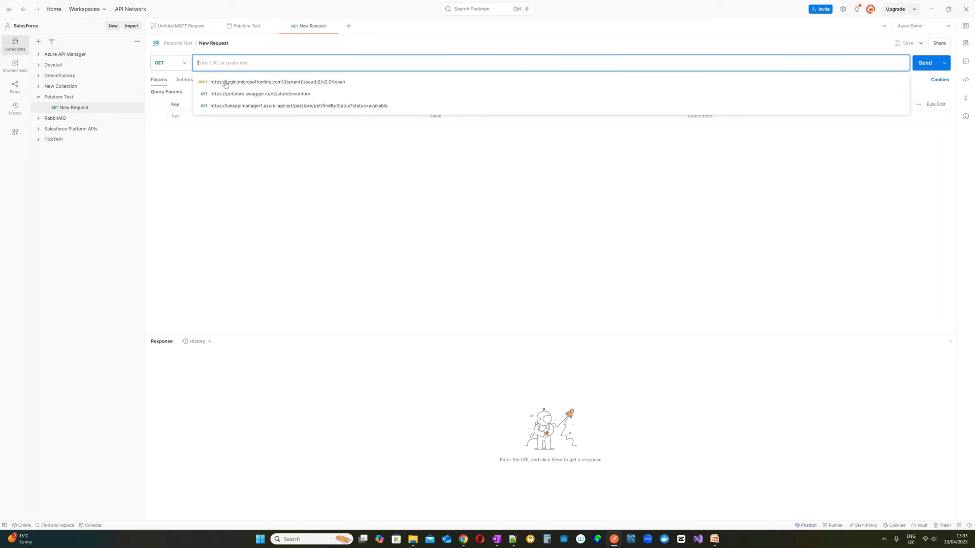
click(463, 539)
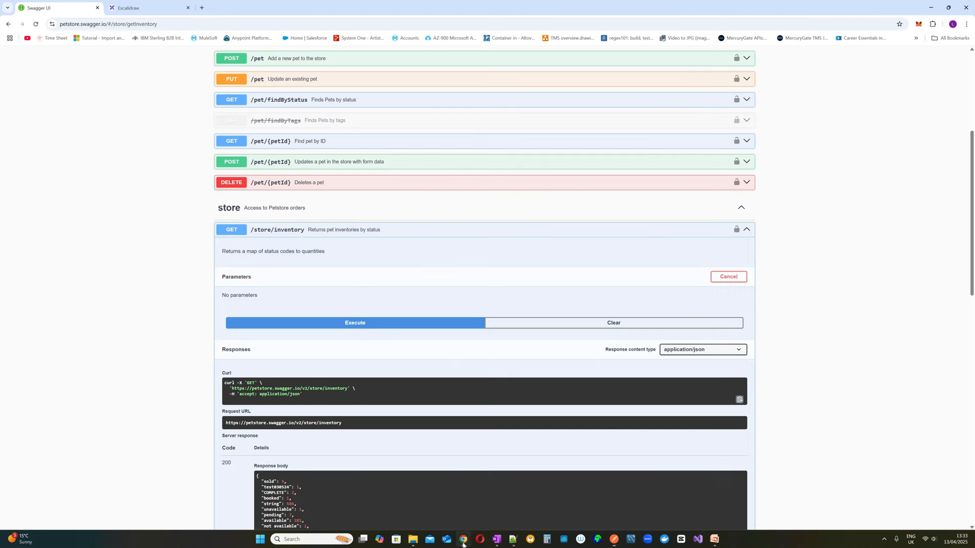
scroll(401, 231, down, 1)
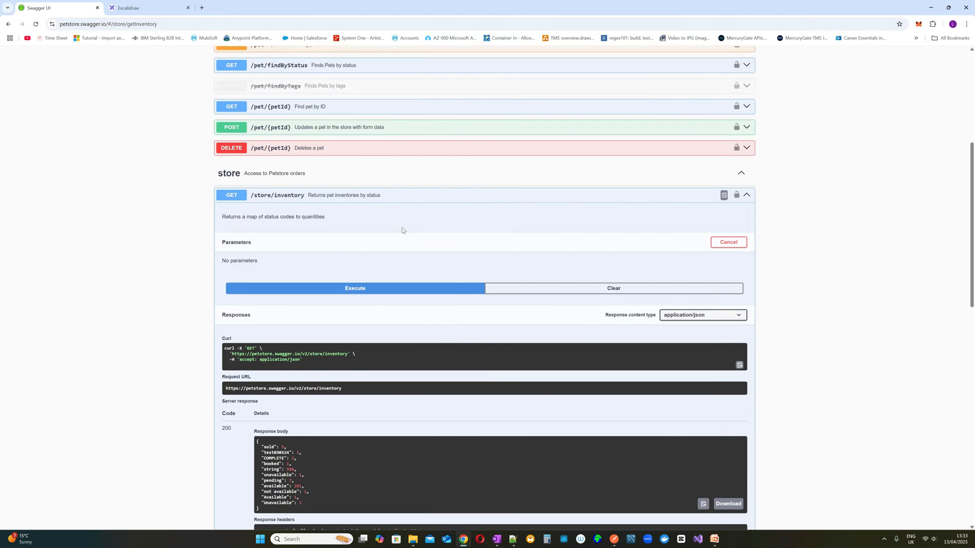
drag(231, 351, 342, 350)
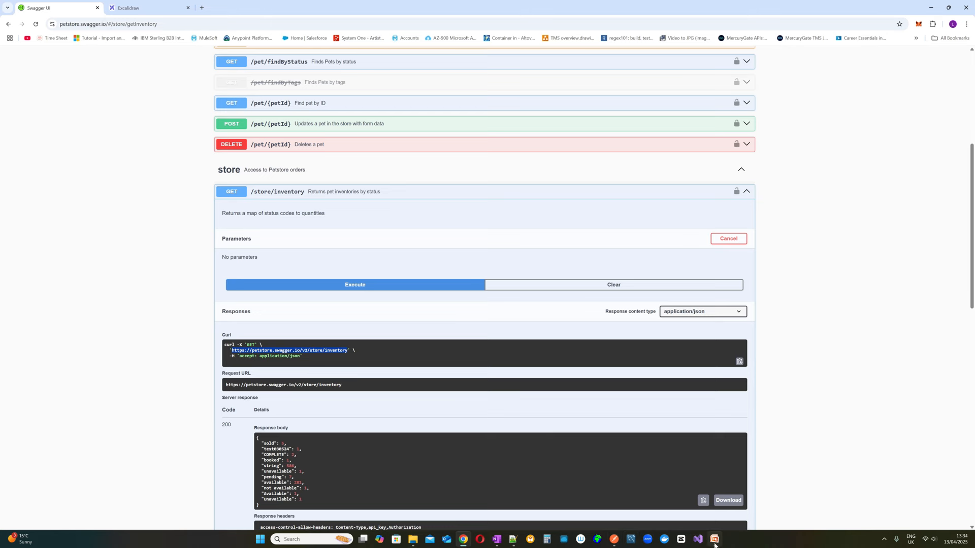
mouse_move(491, 543)
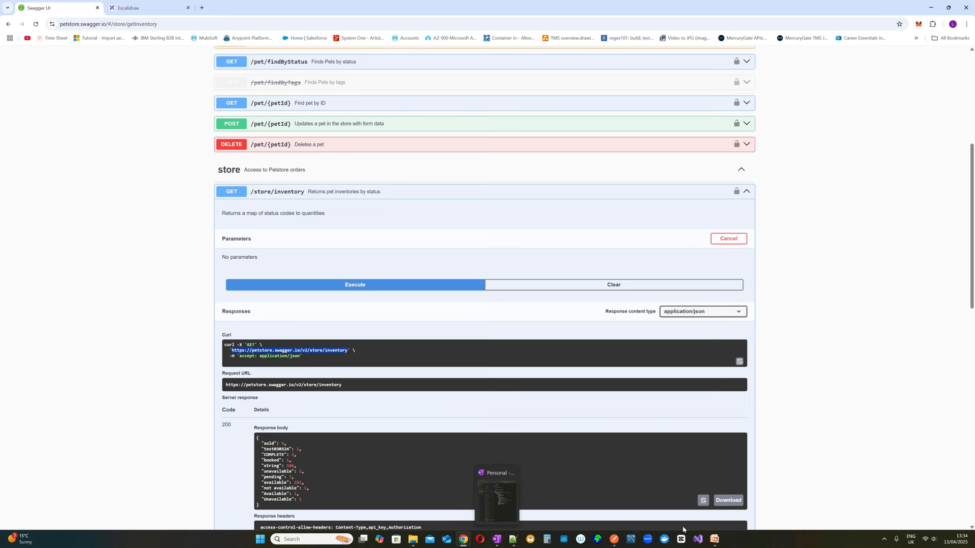
click(616, 541)
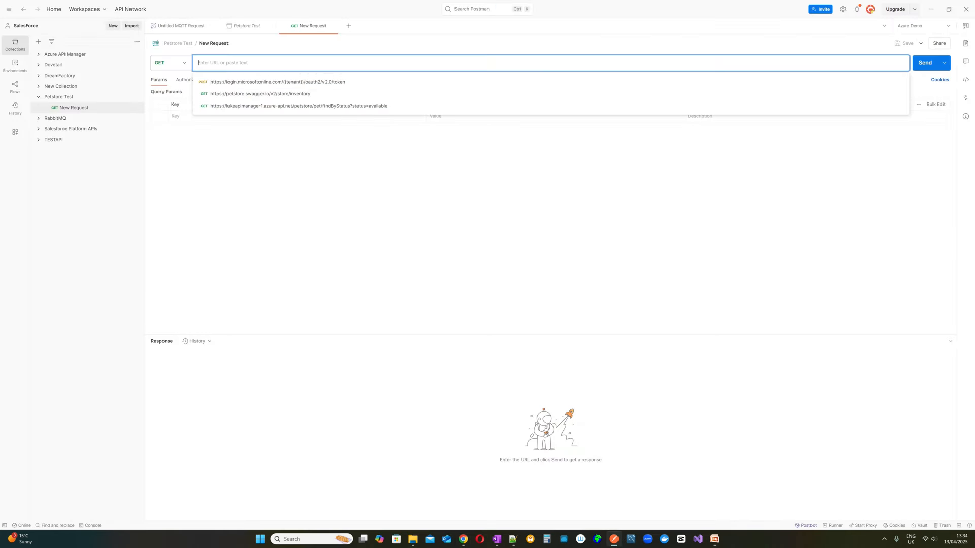
text(https://petstore.swagger.io/v2/store/inventory)
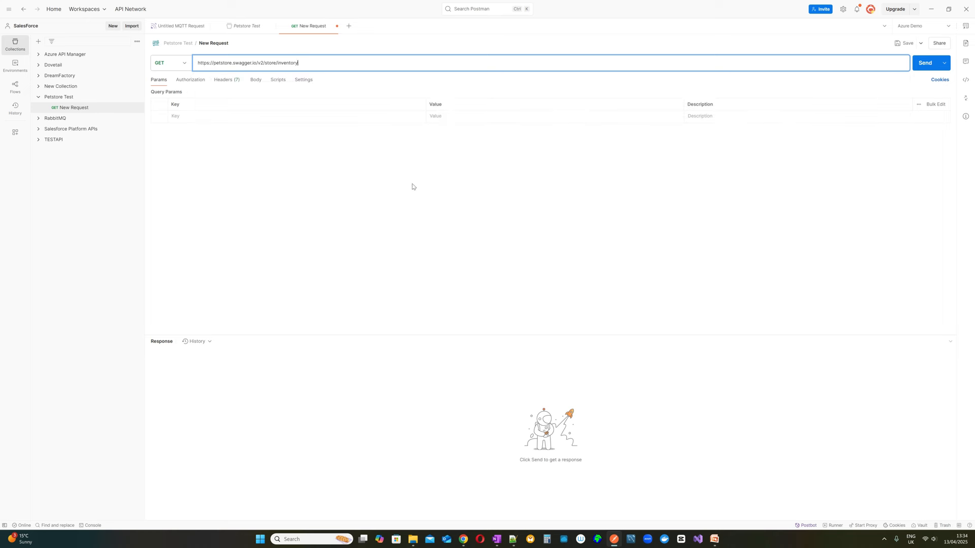
click(932, 67)
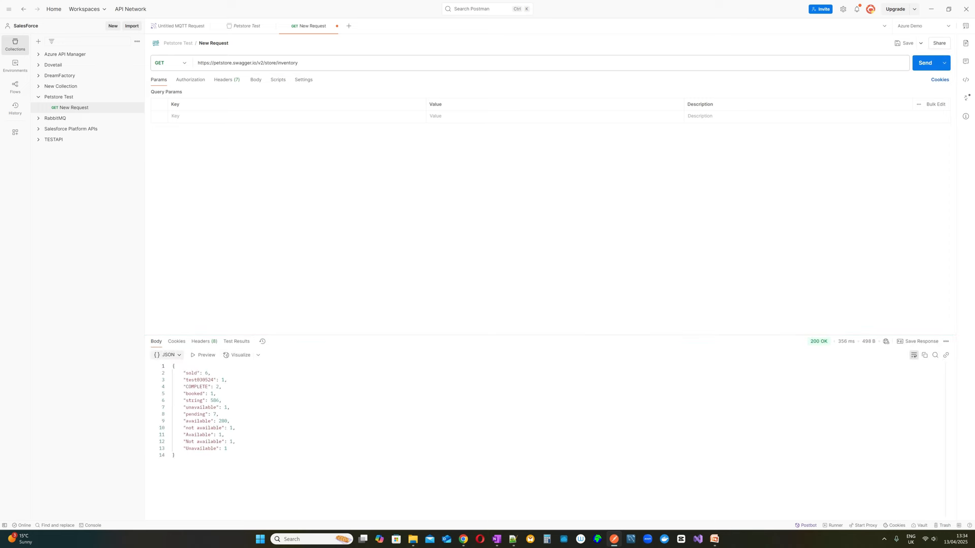
drag(174, 366, 224, 435)
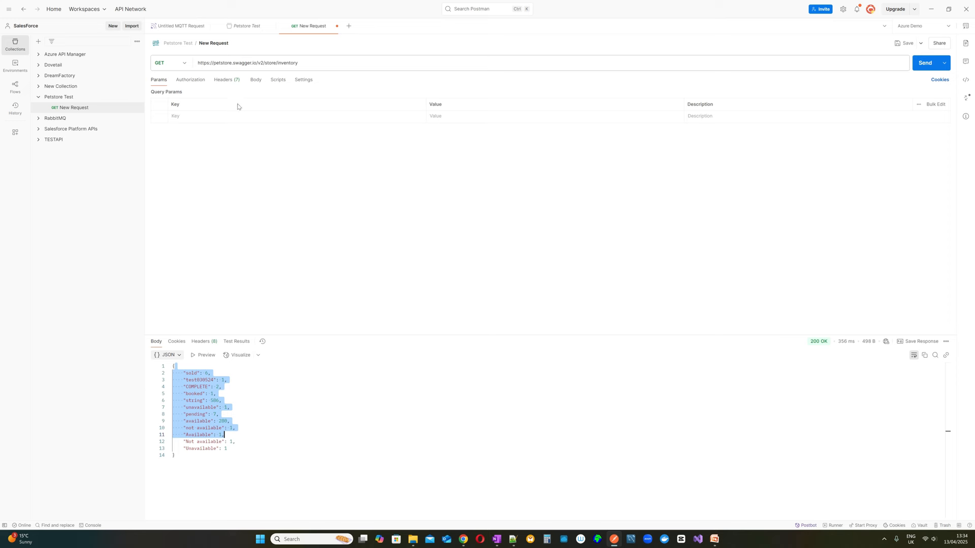
Step: Show the request's headers and toggle the User-Agent header off and back on
click(221, 82)
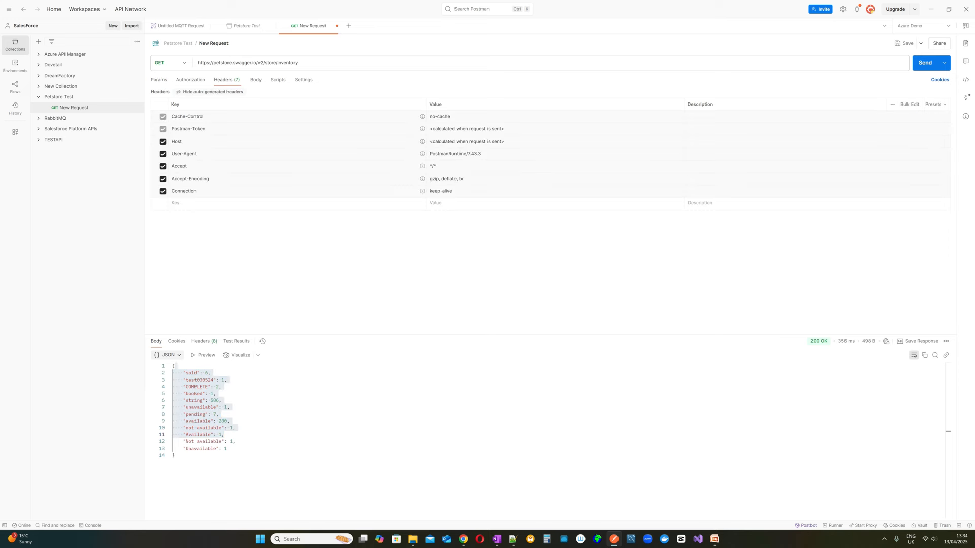
click(162, 155)
click(163, 156)
Step: Set the request body type to raw, try the XML format and switch it back to JSON
click(256, 82)
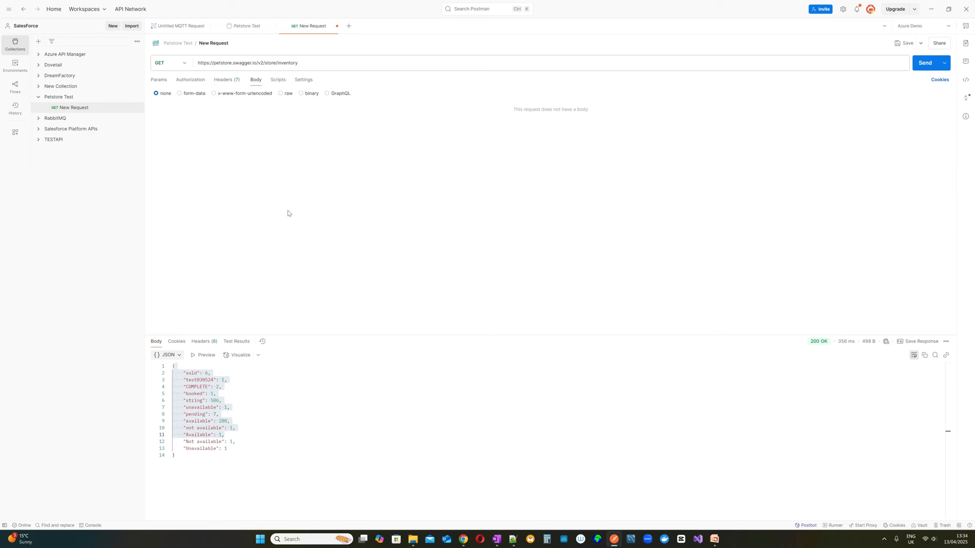
click(281, 94)
click(372, 96)
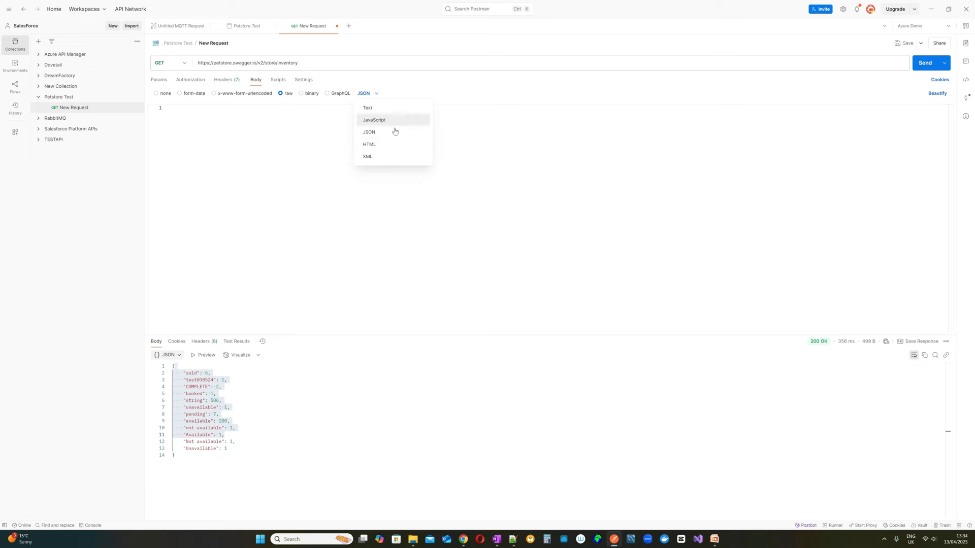
click(376, 157)
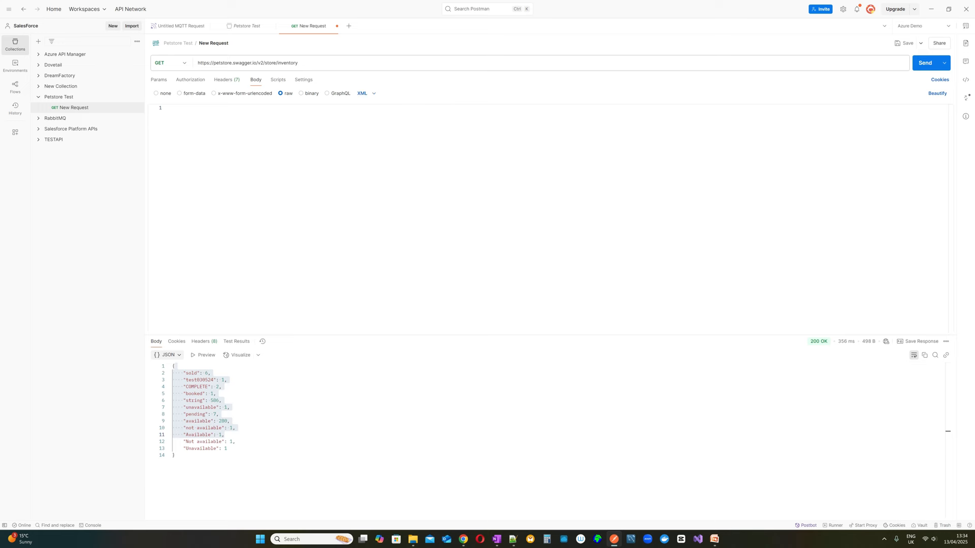
click(373, 95)
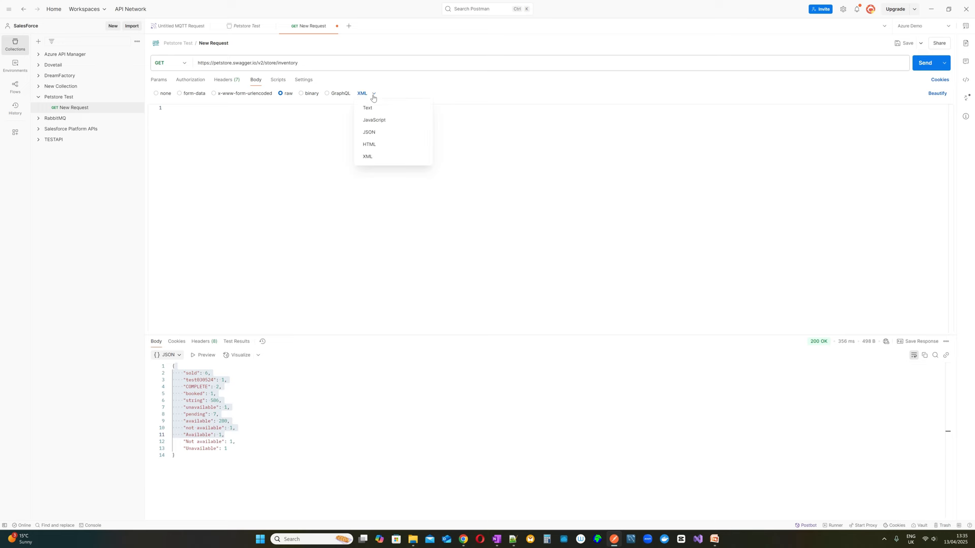
click(380, 132)
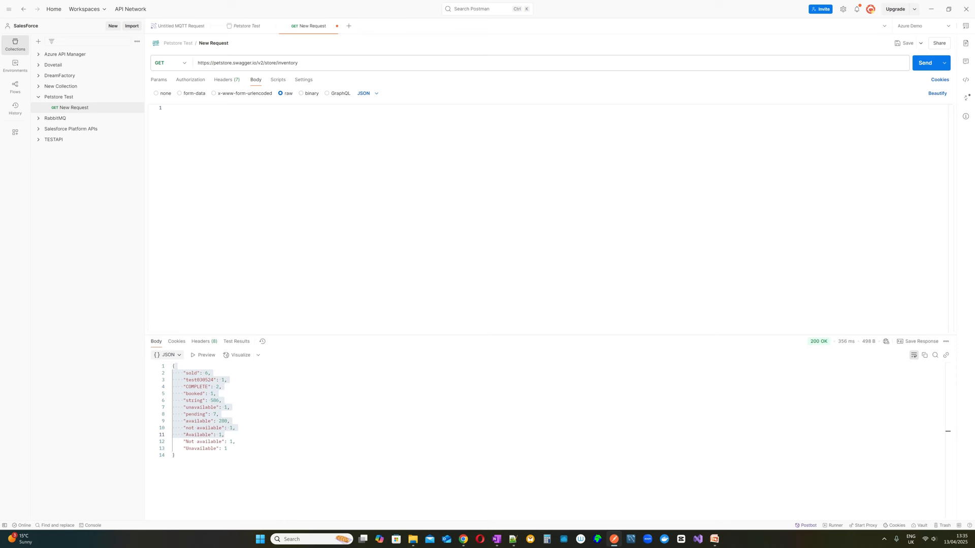
Step: Switch to the Swagger page in Chrome, expand the POST /pet endpoint and enable its try-out mode
click(463, 539)
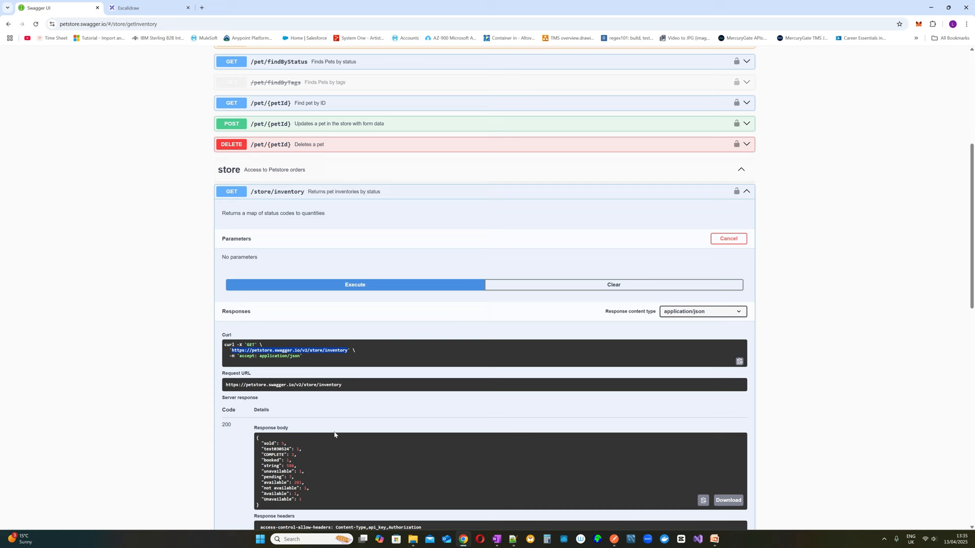
scroll(516, 310, up, 5)
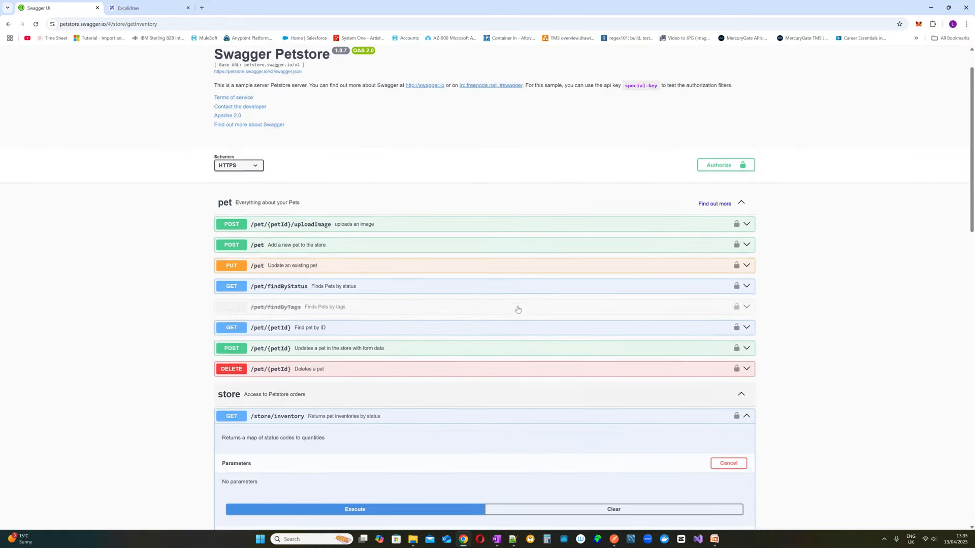
click(357, 250)
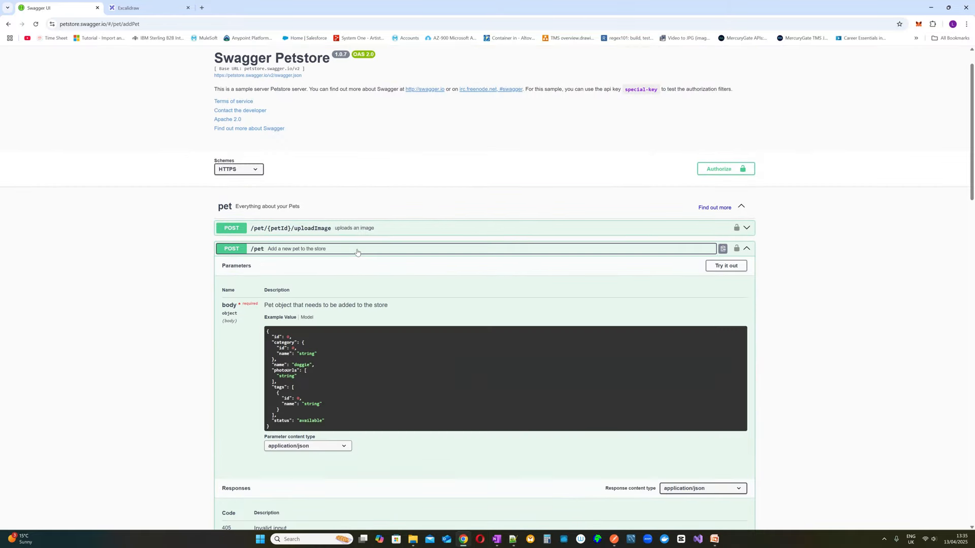
scroll(404, 355, down, 2)
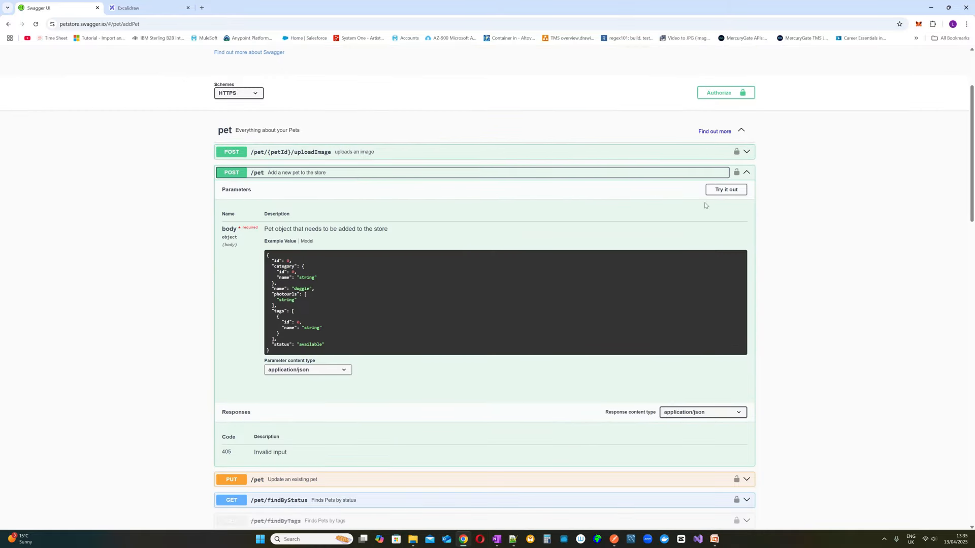
click(726, 189)
Step: Copy the whole example JSON body of the POST /pet endpoint
scroll(557, 213, down, 1)
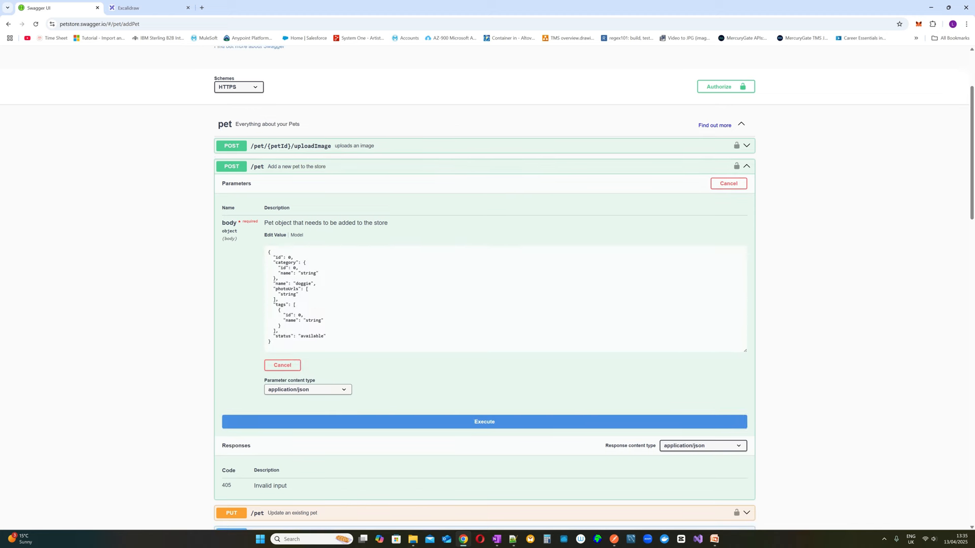
scroll(484, 287, down, 1)
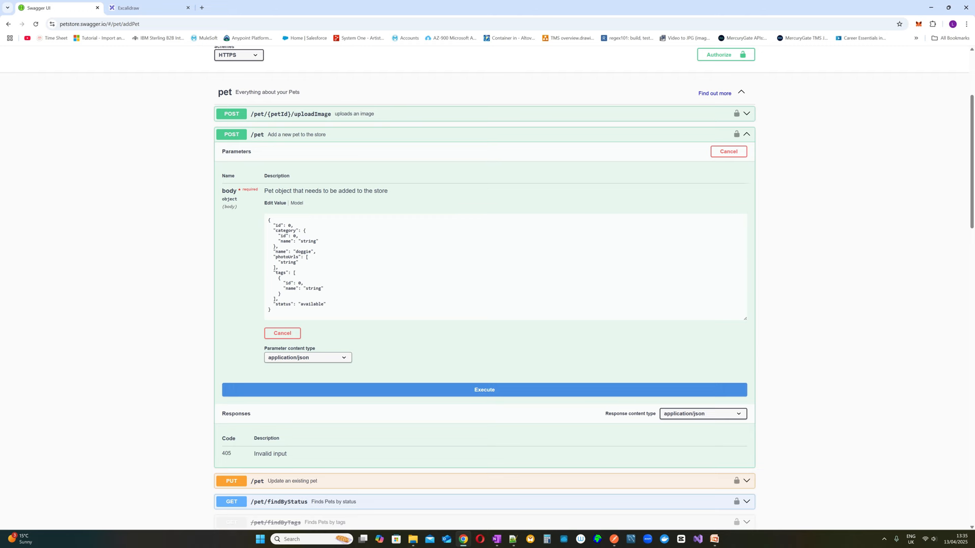
drag(268, 220, 285, 311)
right_click(285, 284)
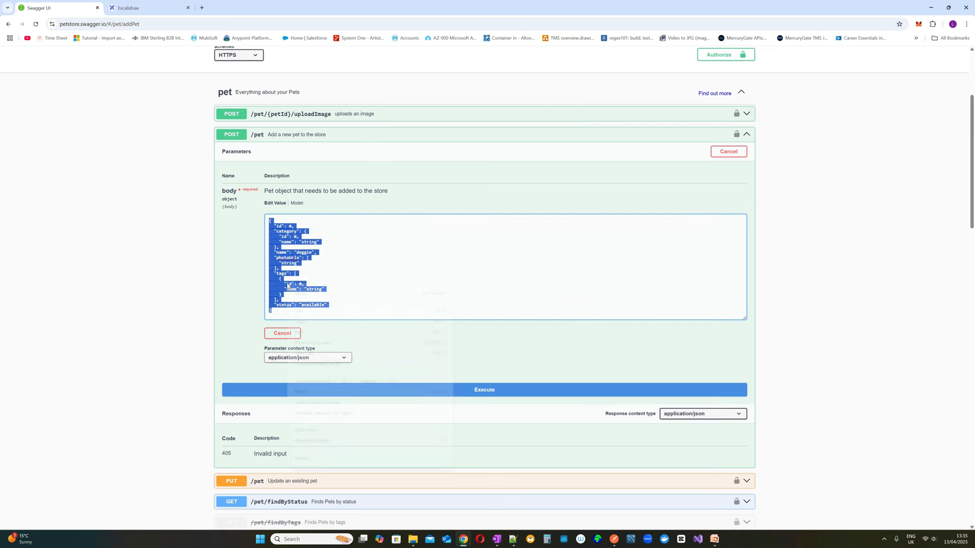
click(325, 321)
click(304, 284)
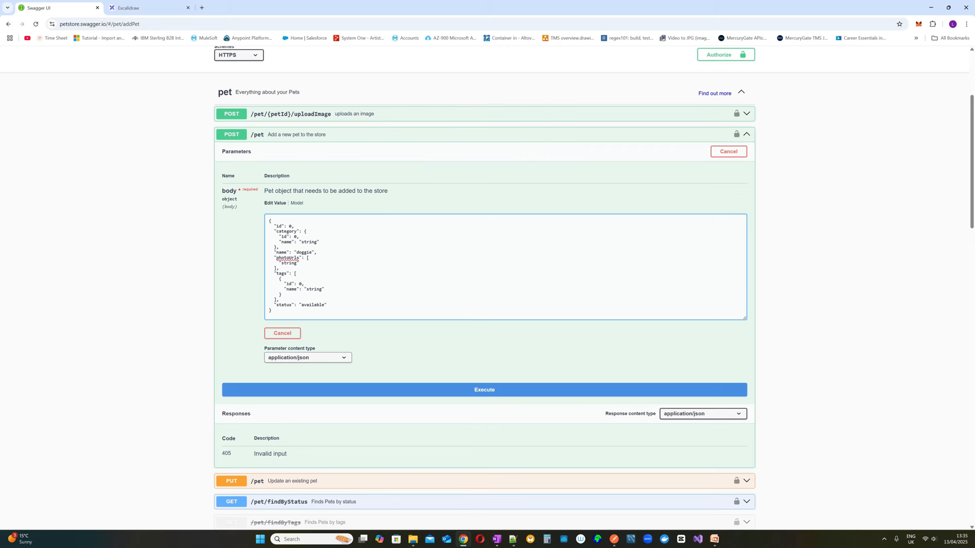
Step: Execute the POST /pet request with its example body and view the server response
scroll(583, 302, down, 1)
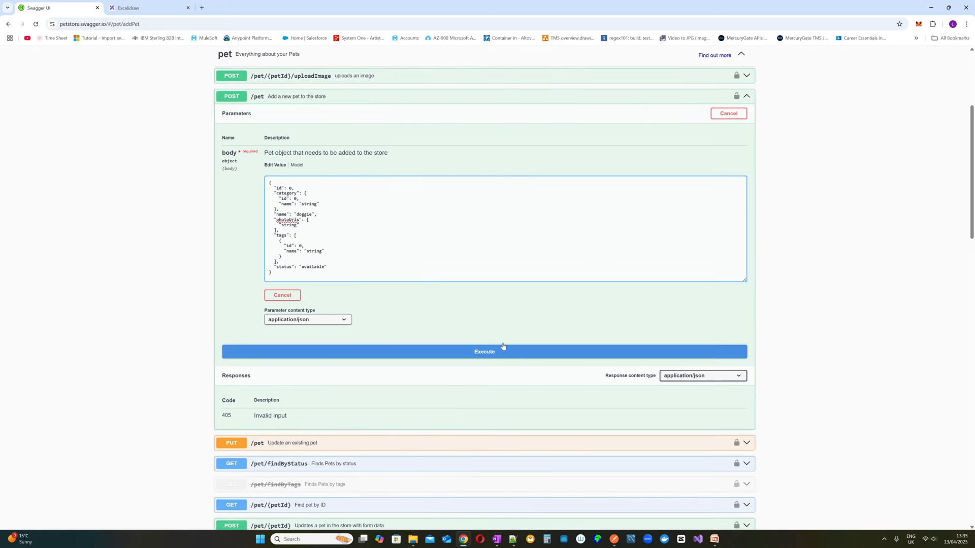
click(482, 352)
scroll(481, 389, down, 4)
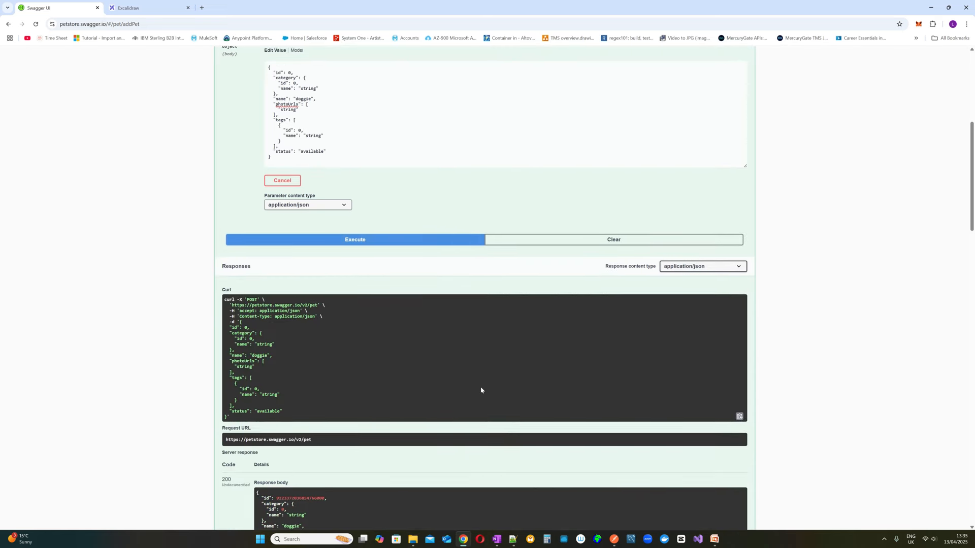
scroll(481, 390, down, 2)
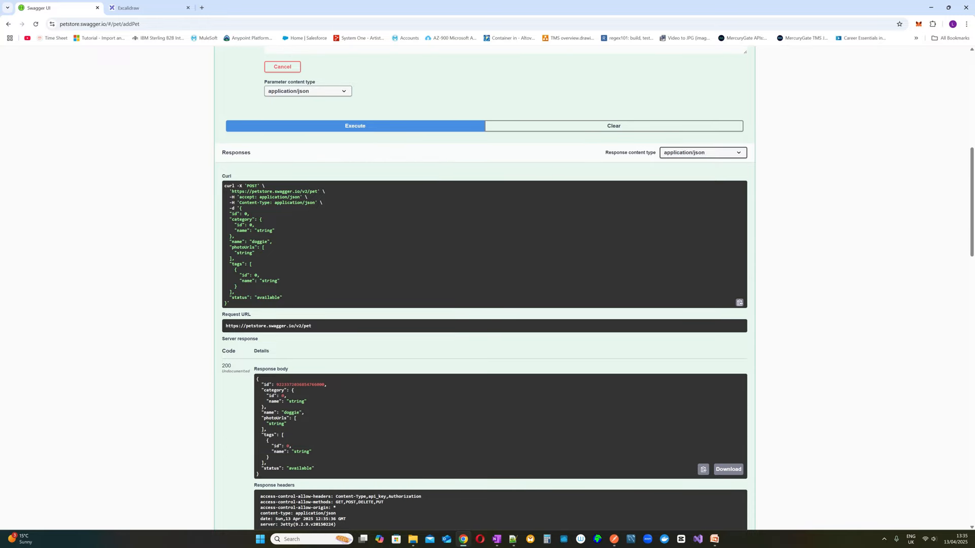
scroll(343, 357, up, 7)
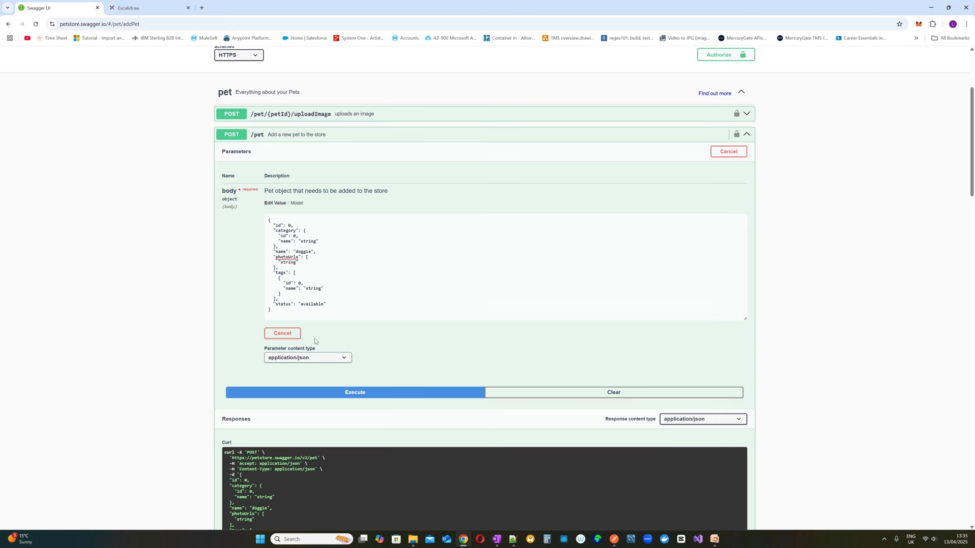
Step: Examine the POST /pet request body, the /pet path in the curl command and the response body
scroll(382, 212, down, 3)
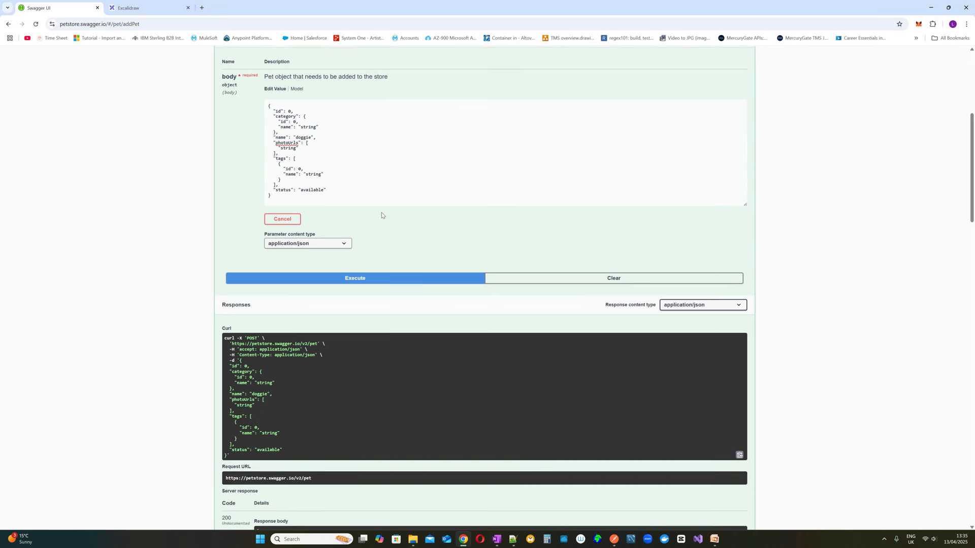
scroll(382, 214, down, 1)
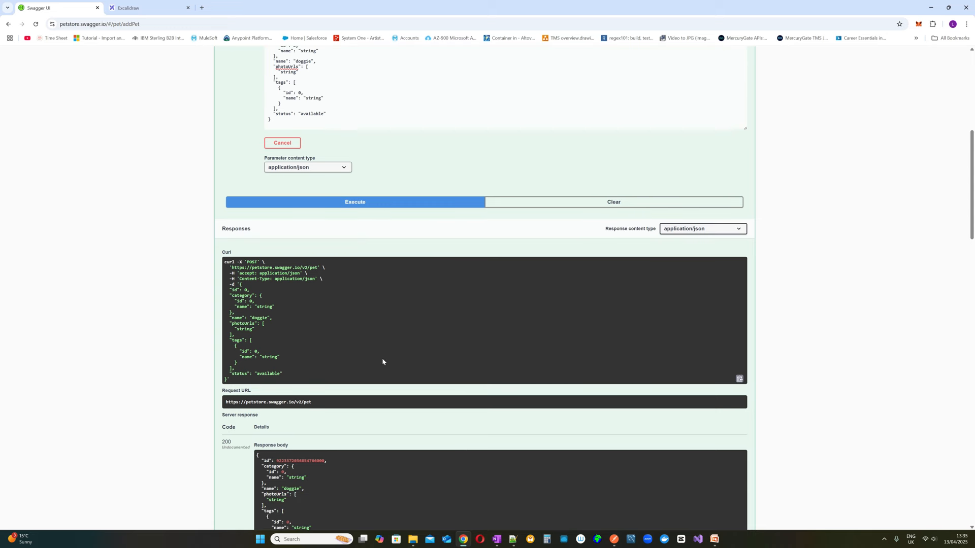
drag(308, 268, 236, 267)
double_click(313, 268)
scroll(364, 304, up, 3)
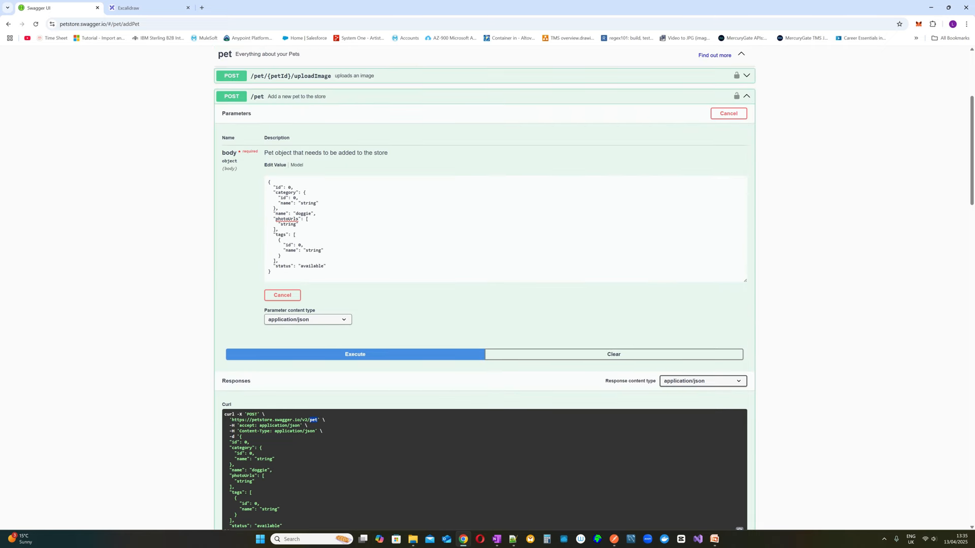
scroll(361, 208, down, 5)
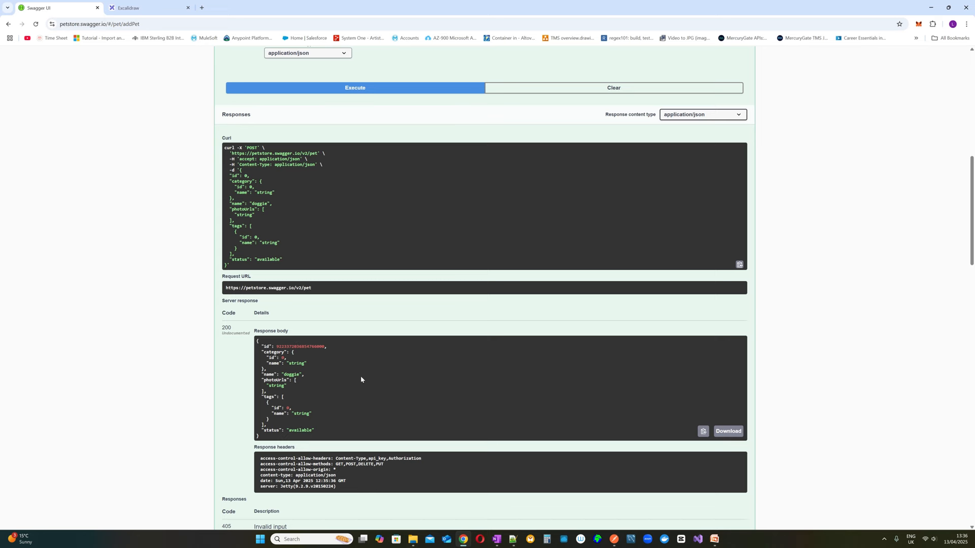
scroll(361, 378, up, 5)
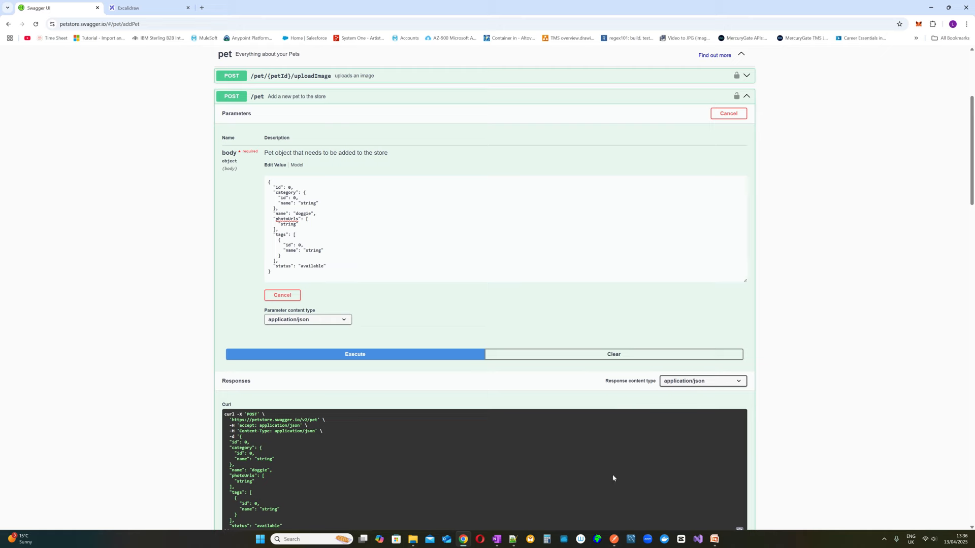
Step: Switch to Postman and rename the open store inventory request as Inventory
click(613, 539)
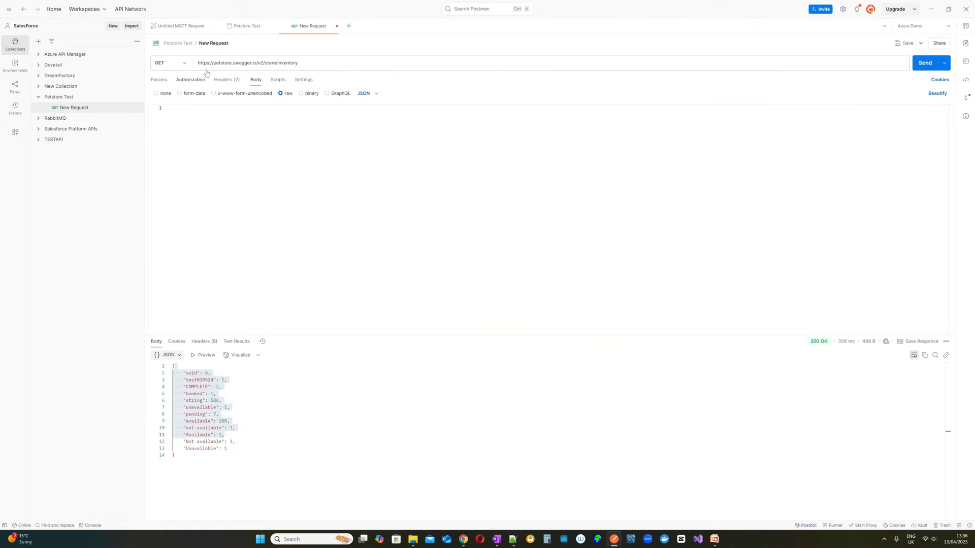
click(225, 44)
text(Inventory)
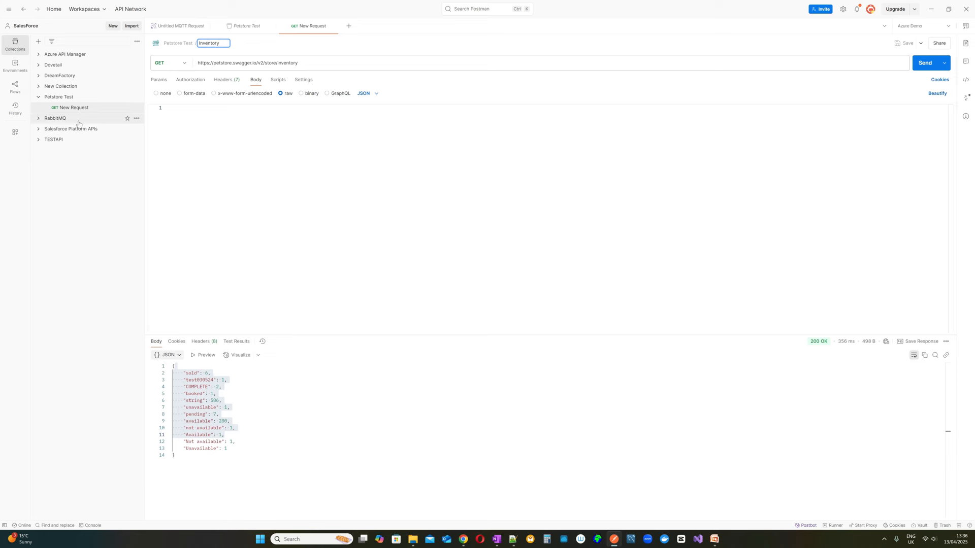
Step: Add a new request to the Petstore Test collection and set its method to POST
click(136, 109)
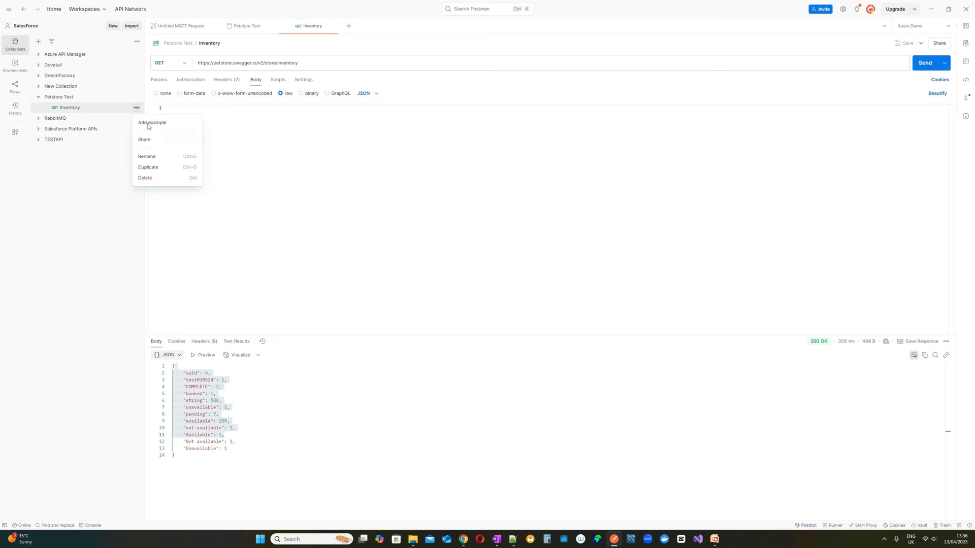
click(70, 100)
click(70, 98)
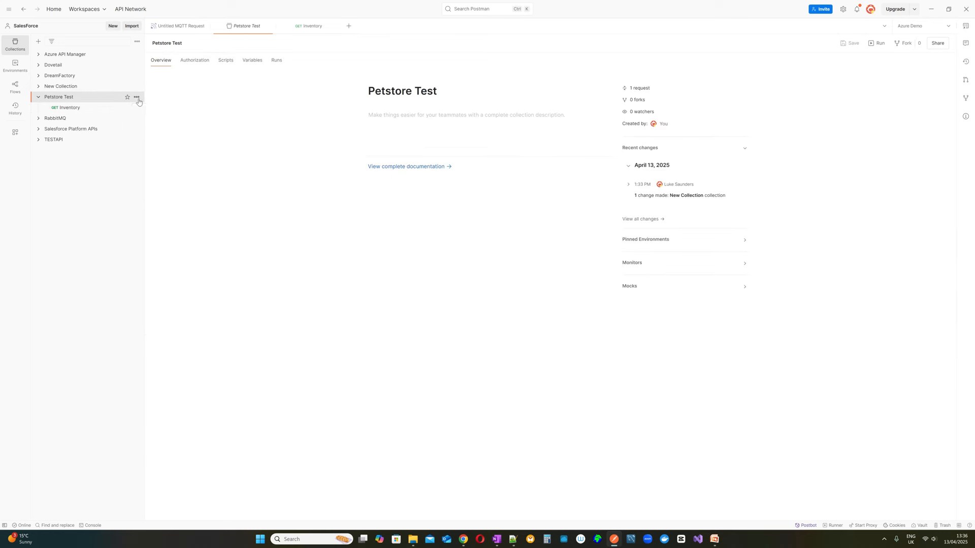
click(137, 96)
click(144, 112)
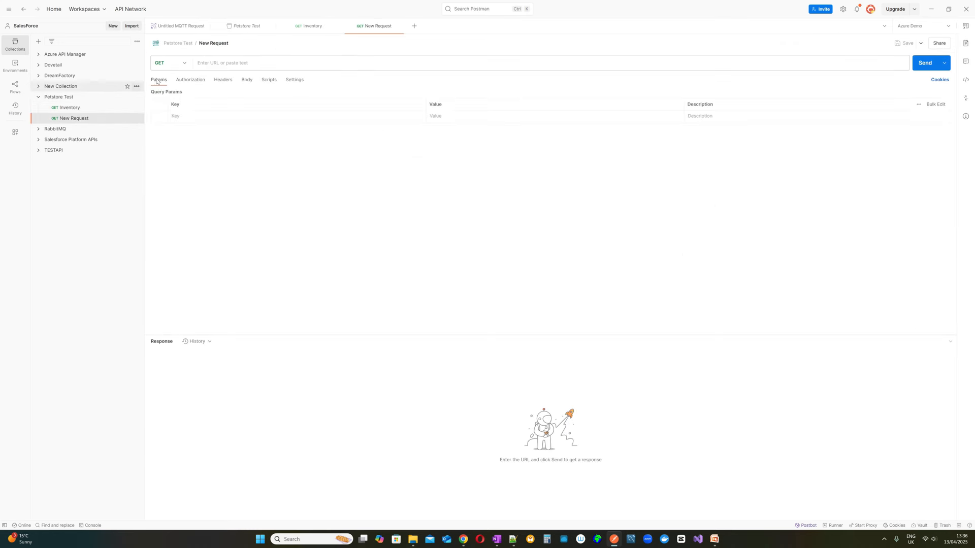
click(186, 66)
click(177, 95)
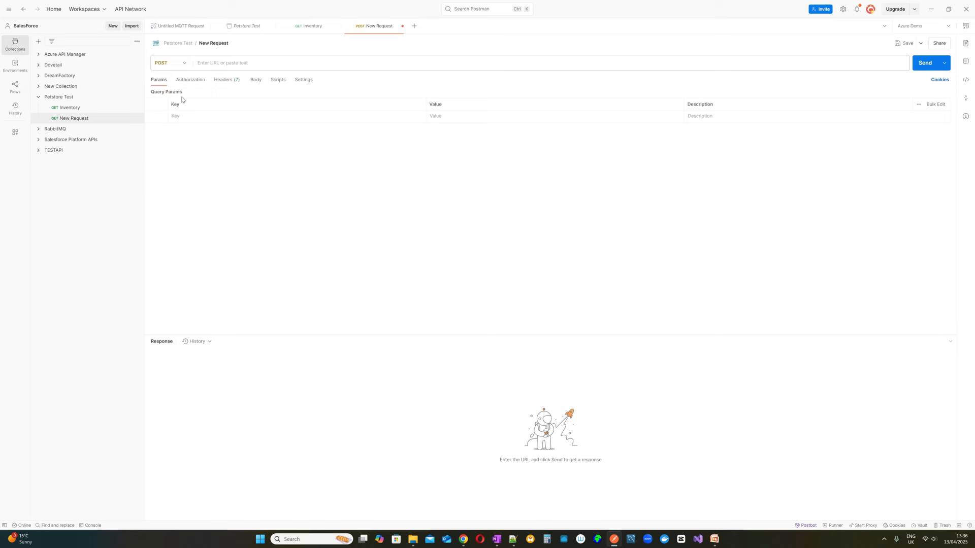
Step: Set the new request's body type to raw and paste the copied pet JSON into it
click(256, 81)
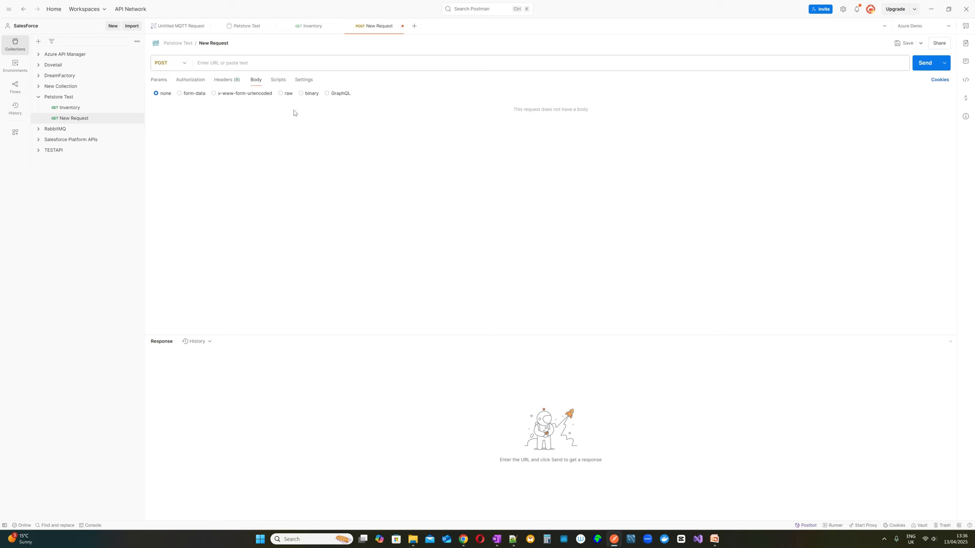
click(282, 94)
key(ctrl+v)
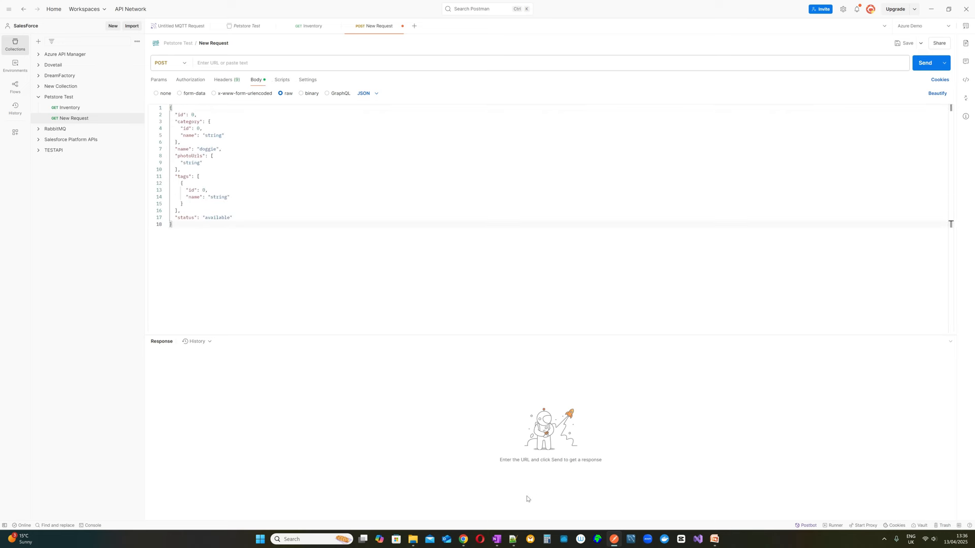
click(463, 539)
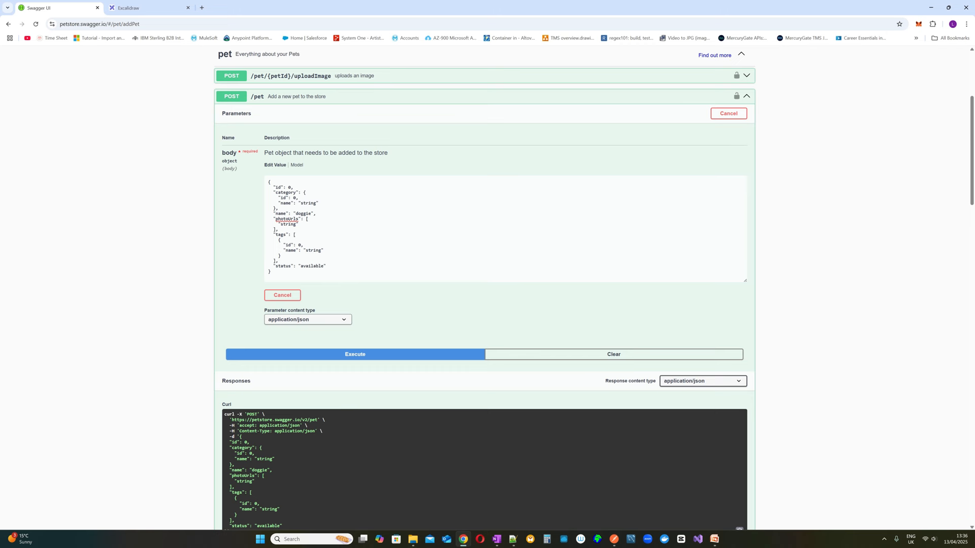
drag(317, 420, 231, 420)
click(614, 539)
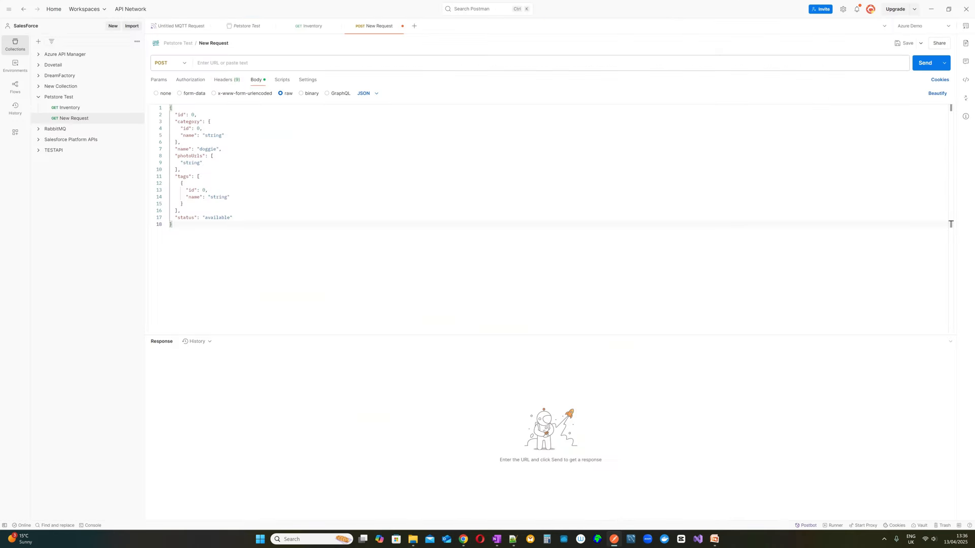
click(253, 63)
key(ctrl+v)
click(221, 149)
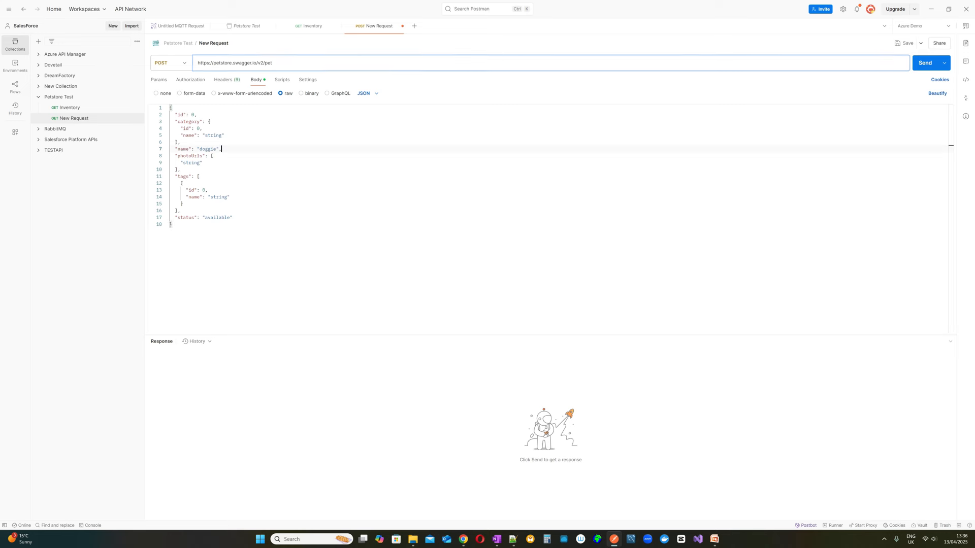
click(922, 69)
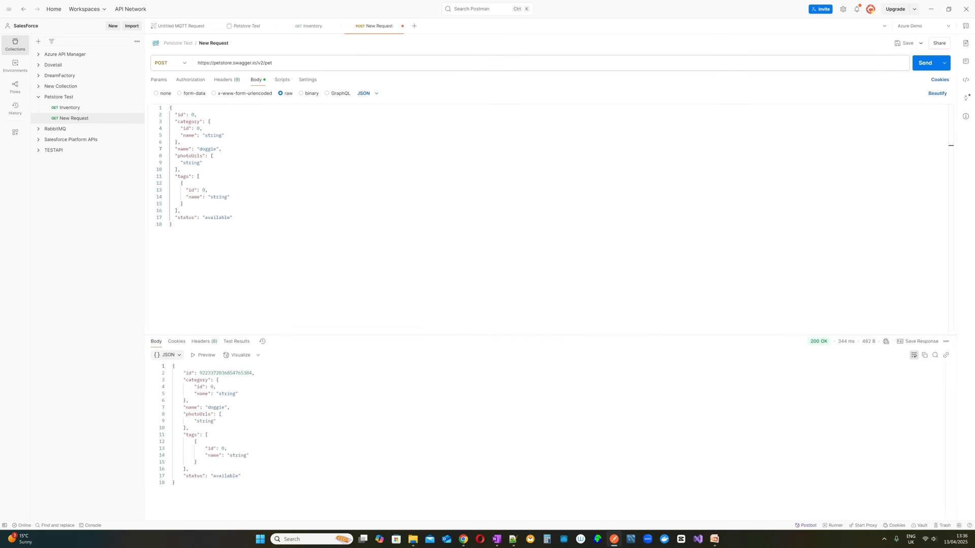
drag(173, 225, 170, 115)
click(200, 177)
Step: Switch to the Swagger page in Chrome and expand the POST /pet/{petId}/uploadImage endpoint
click(463, 537)
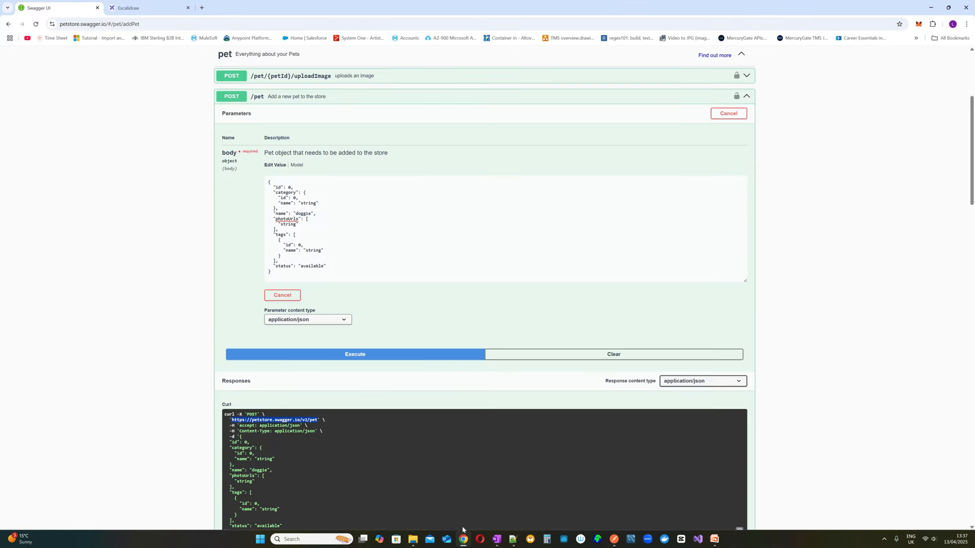
scroll(422, 219, up, 2)
click(367, 151)
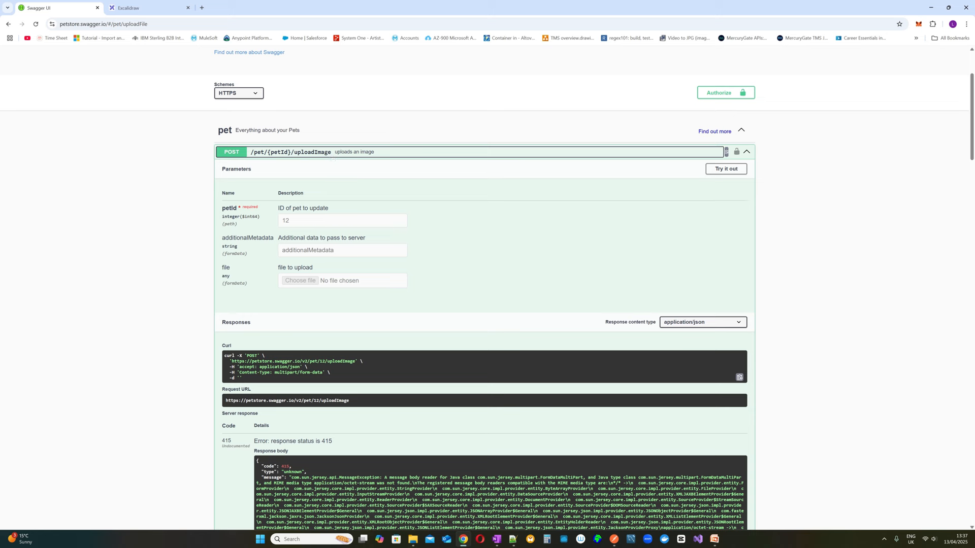
Step: Switch to Postman and rename the new POST request as New Pet
click(613, 541)
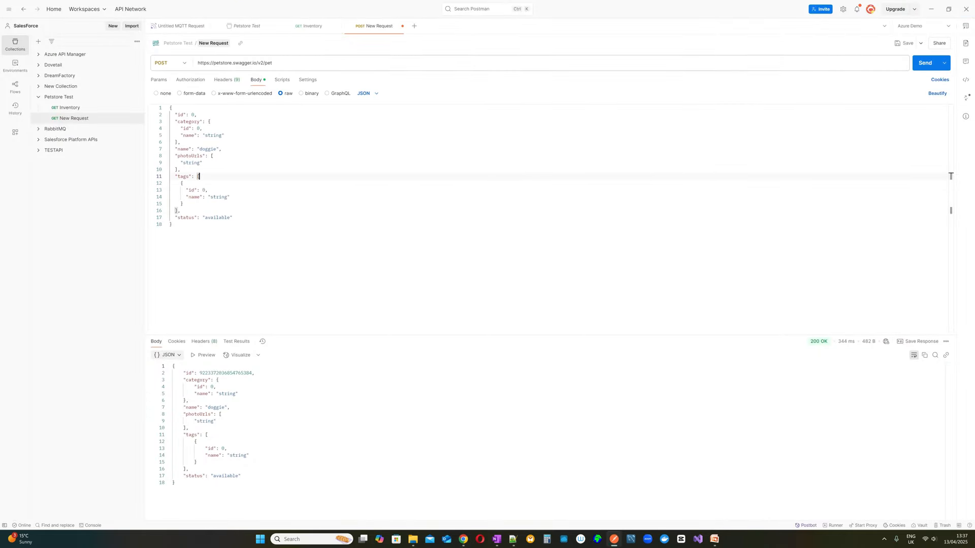
click(213, 43)
text(New Pet)
key(Return)
Step: Duplicate the New Pet request and rename the copy as New Pet image
click(136, 119)
click(157, 178)
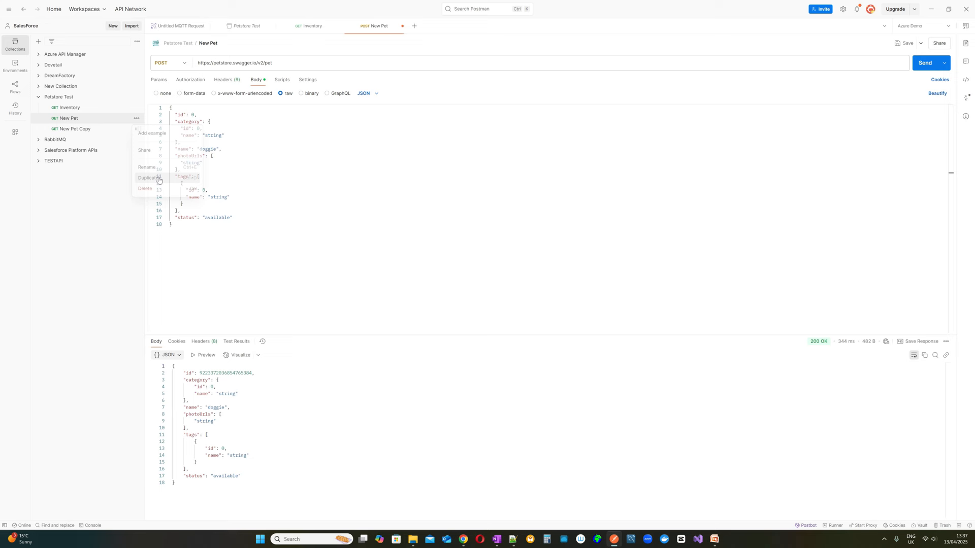
click(76, 129)
click(222, 45)
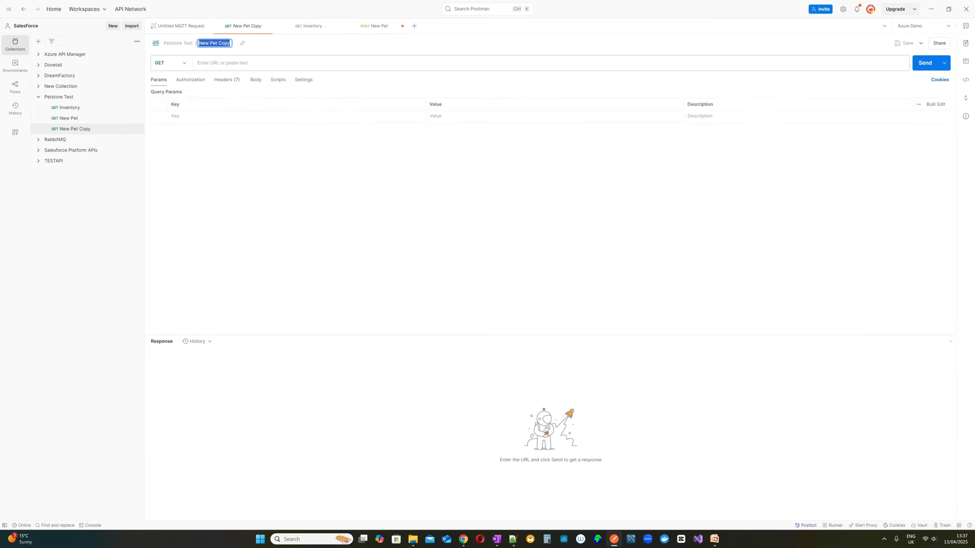
click(218, 43)
drag(219, 44, 239, 43)
text(image)
key(Return)
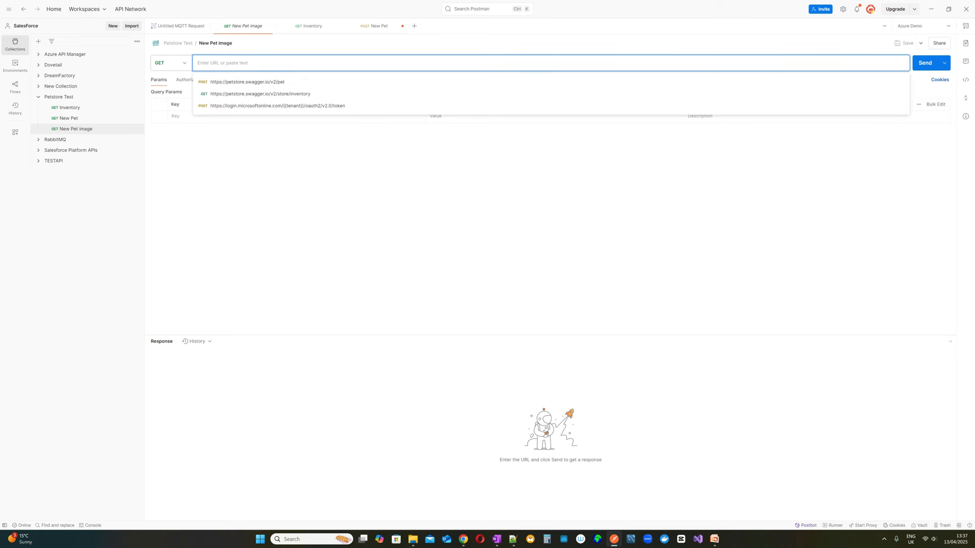
click(259, 81)
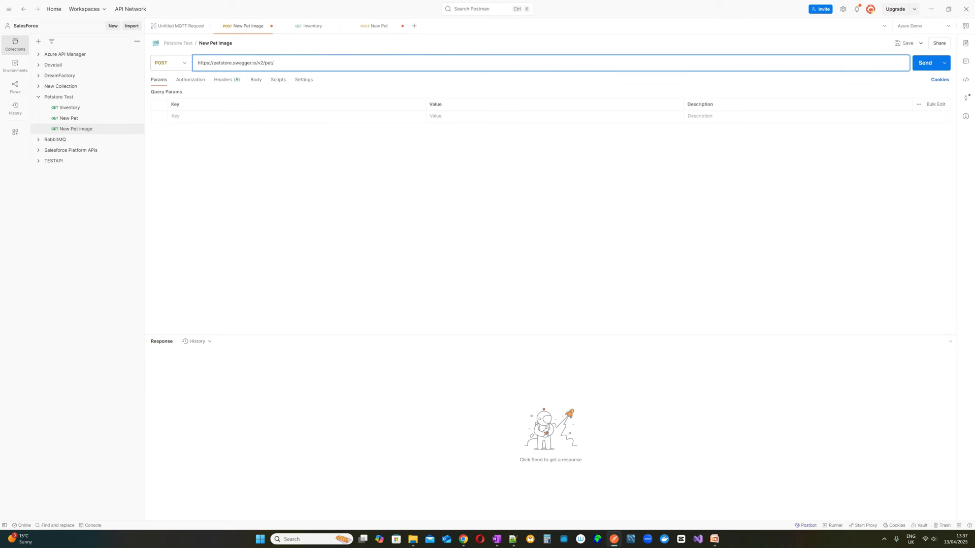
text(/12/)
Step: Switch to the Swagger page in Chrome and check the path of the POST /pet/{petId}/uploadImage endpoint, collapsing and re-expanding it
click(463, 539)
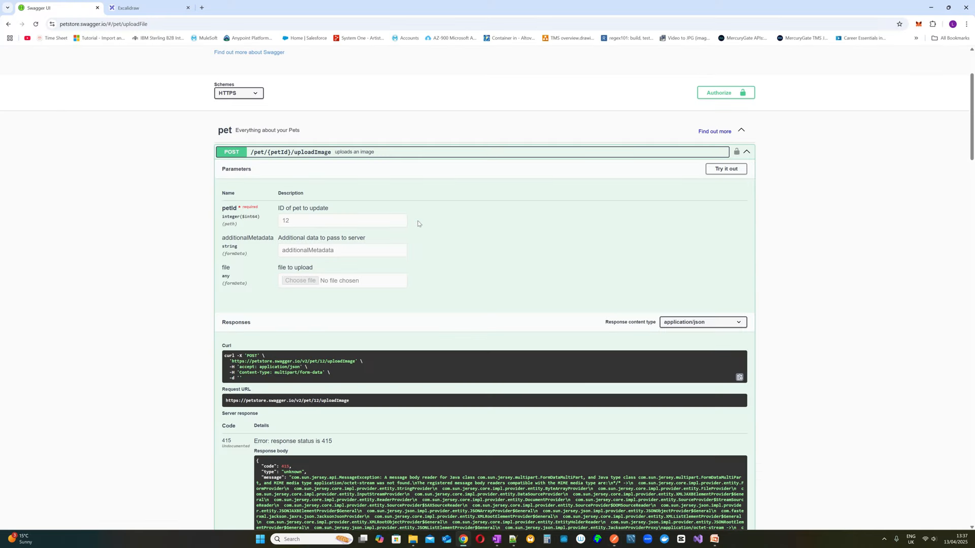
click(327, 154)
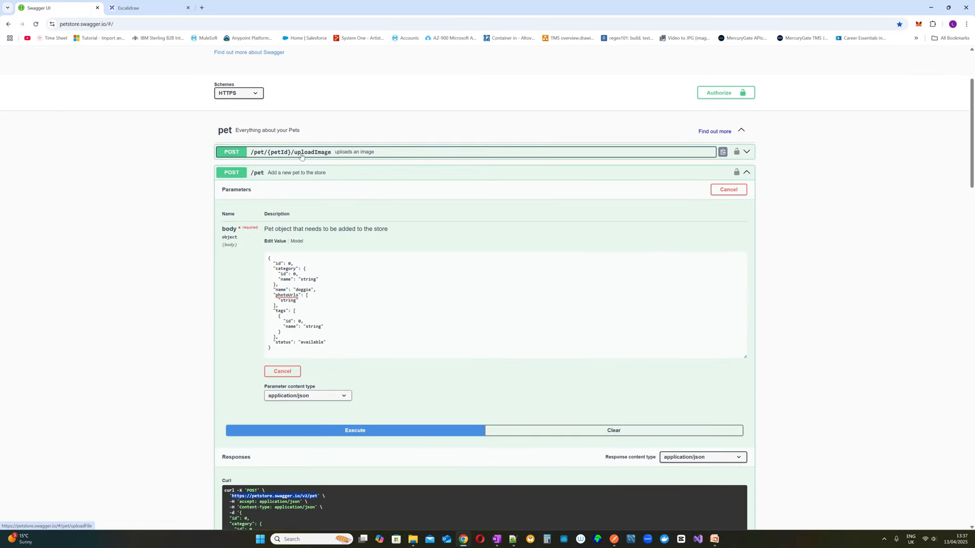
click(318, 155)
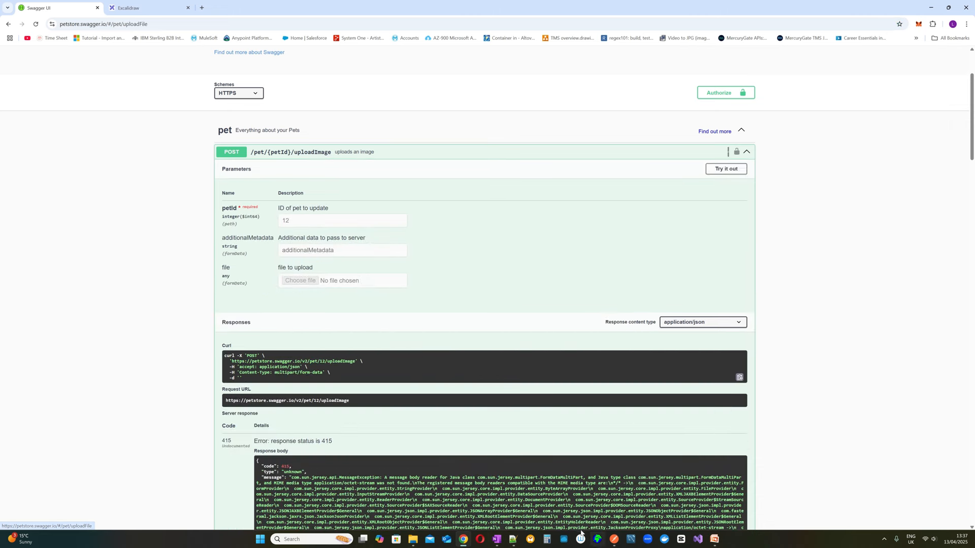
click(614, 539)
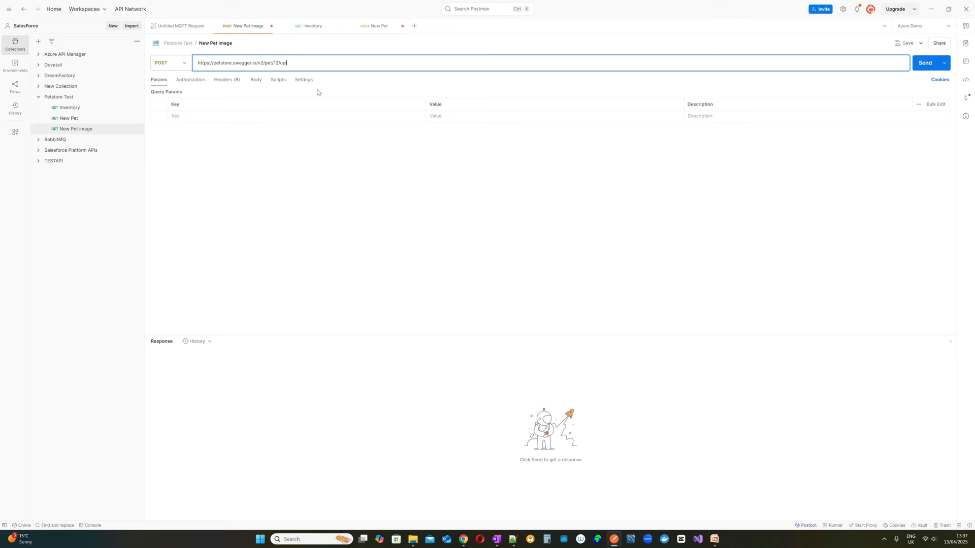
text(oadimage)
Step: Switch to the Swagger page in Chrome, check the uploadImage endpoint's parameters, and collapse the expanded pet endpoints
click(464, 540)
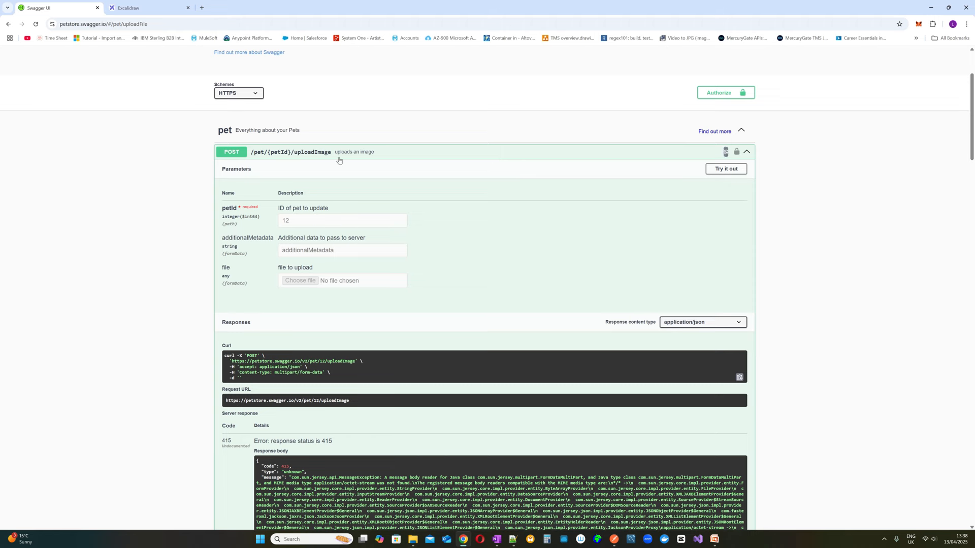
scroll(266, 222, down, 1)
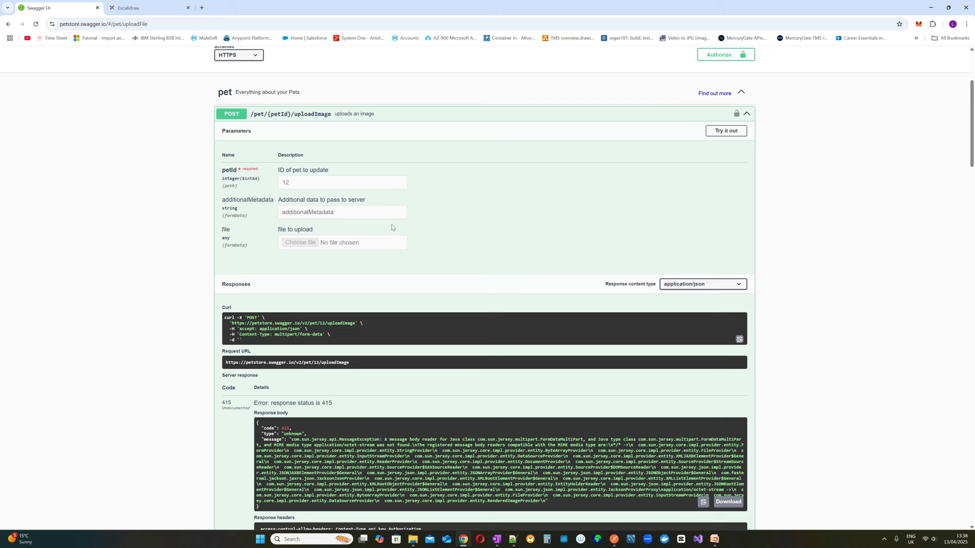
click(746, 115)
click(747, 134)
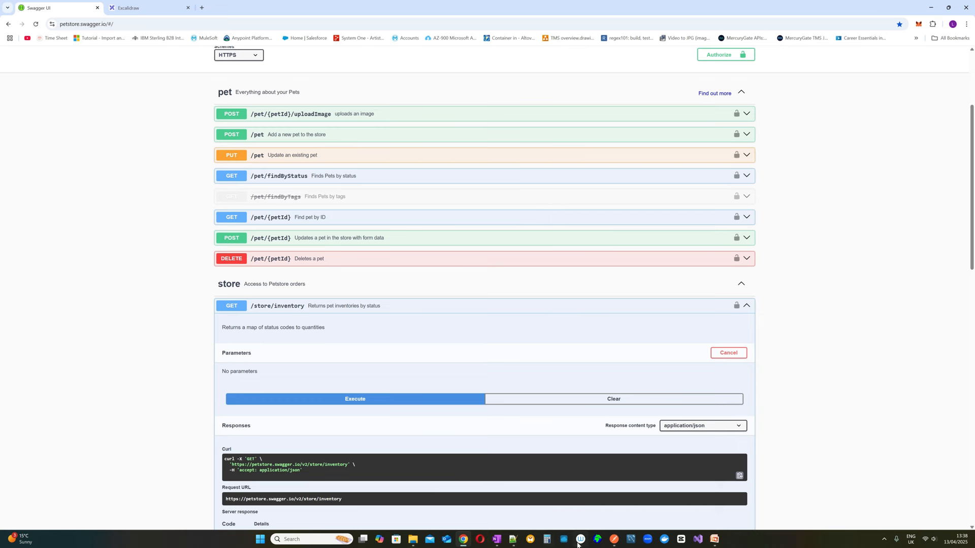
Step: Switch to Postman, truncate the New Pet JSON body after the photoUrls "string" value, and send the request
click(614, 539)
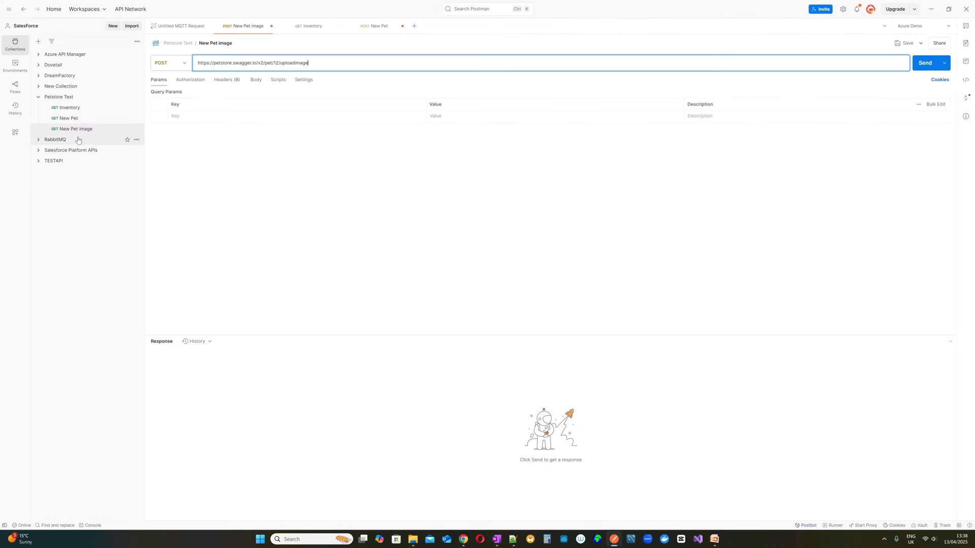
click(69, 118)
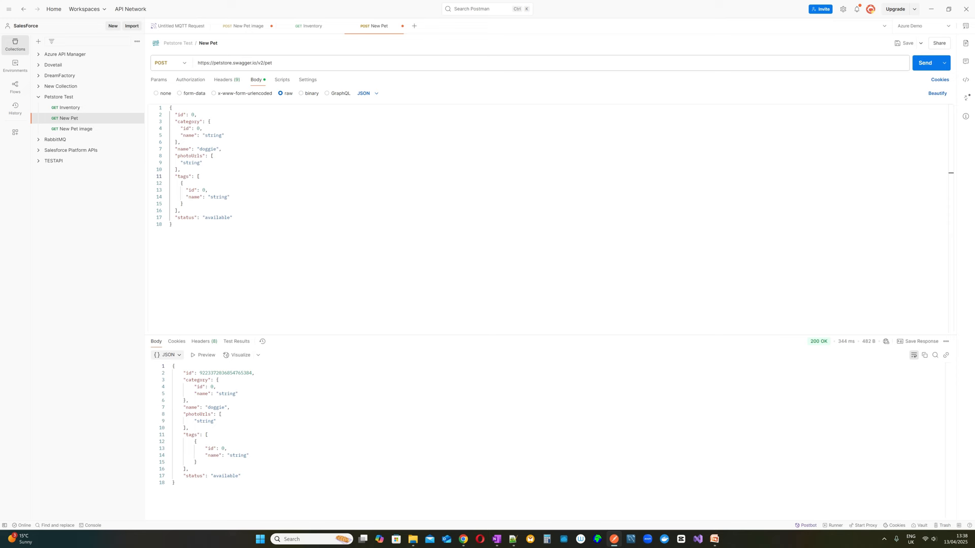
drag(173, 225, 180, 142)
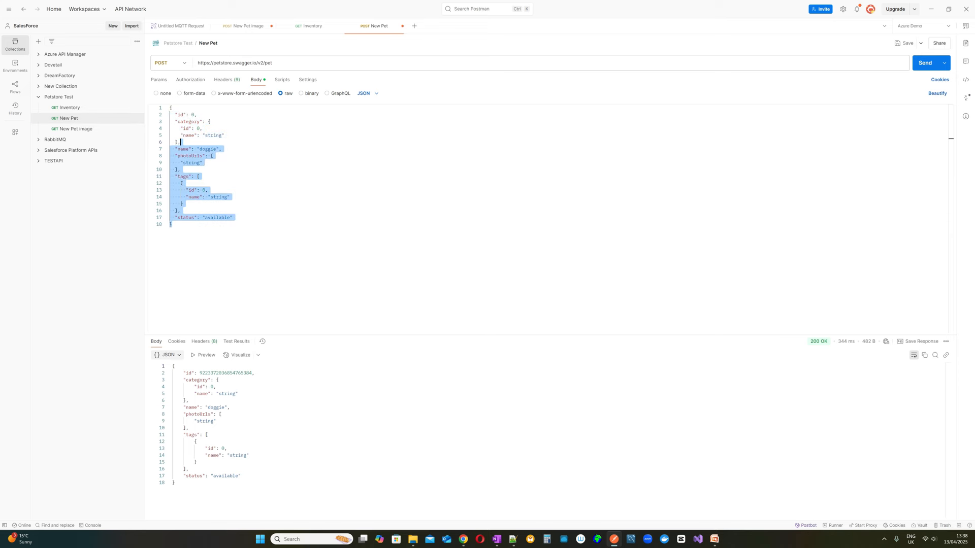
key(ctrl+a)
click(172, 225)
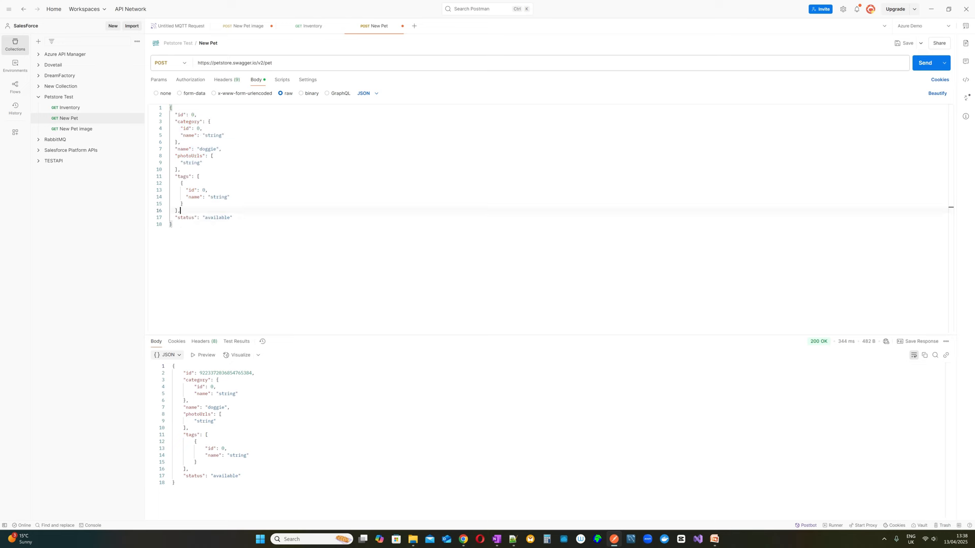
drag(173, 224, 169, 169)
key(Delete)
click(924, 63)
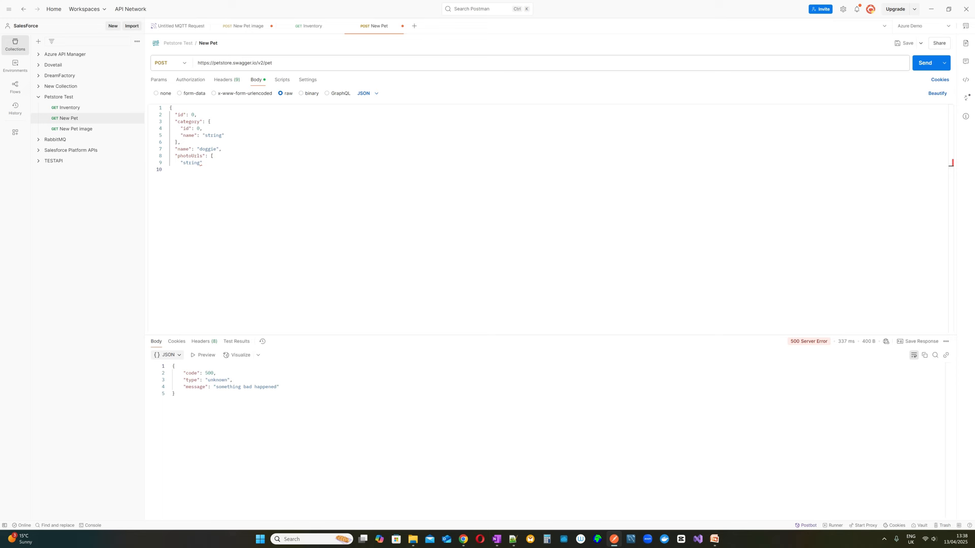
Step: Clear the whole New Pet request body, including the URL pasted over the remaining JSON
key(shift+Up)
key(shift+Up)
key(shift+Up)
key(shift+Up)
key(shift+Up)
key(shift+Up)
key(shift+Up)
key(shift+Up)
key(shift+Up)
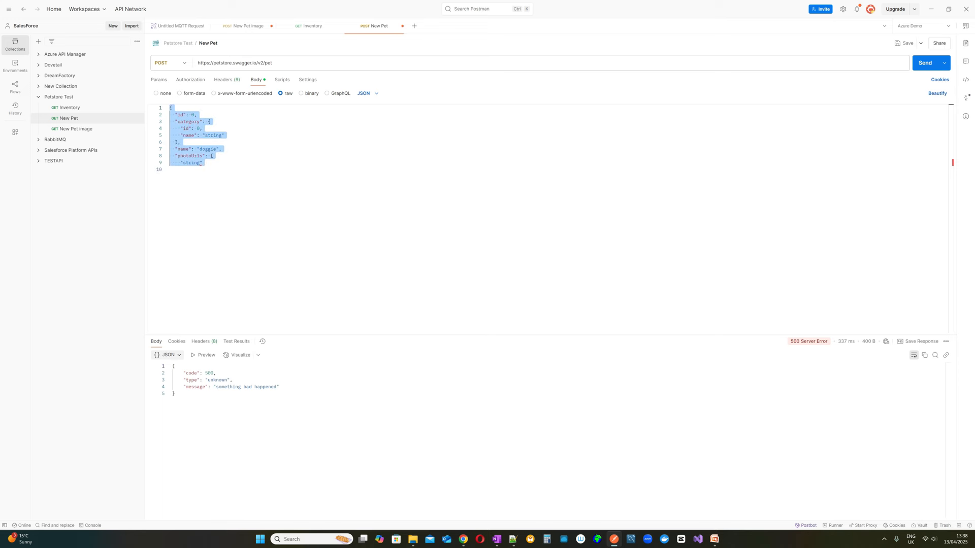
text(https://petstore.swagger.io/v2/pet)
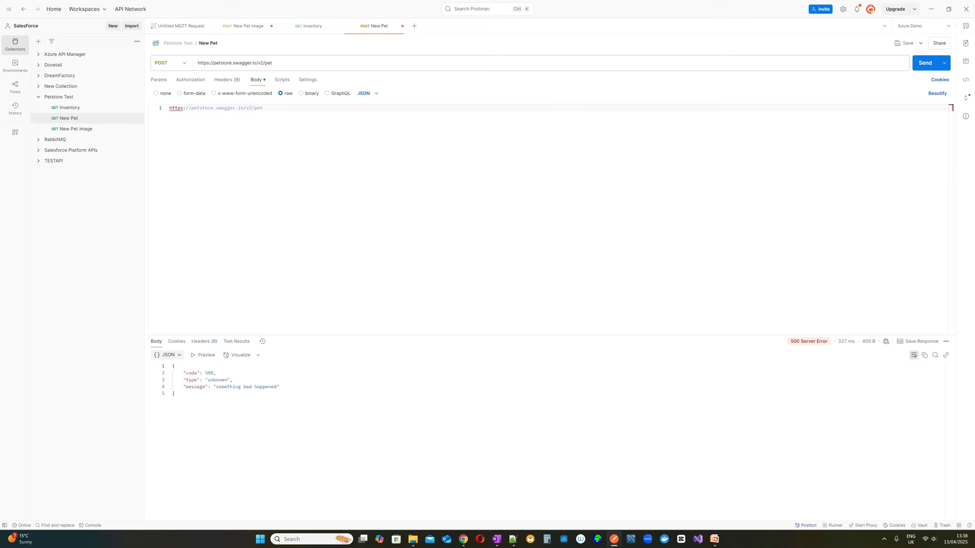
key(shift+Home)
key(BackSpace)
Step: Switch to the Swagger page in Chrome, collapse GET /store/inventory, and review the list of pet and store endpoints
mouse_move(466, 540)
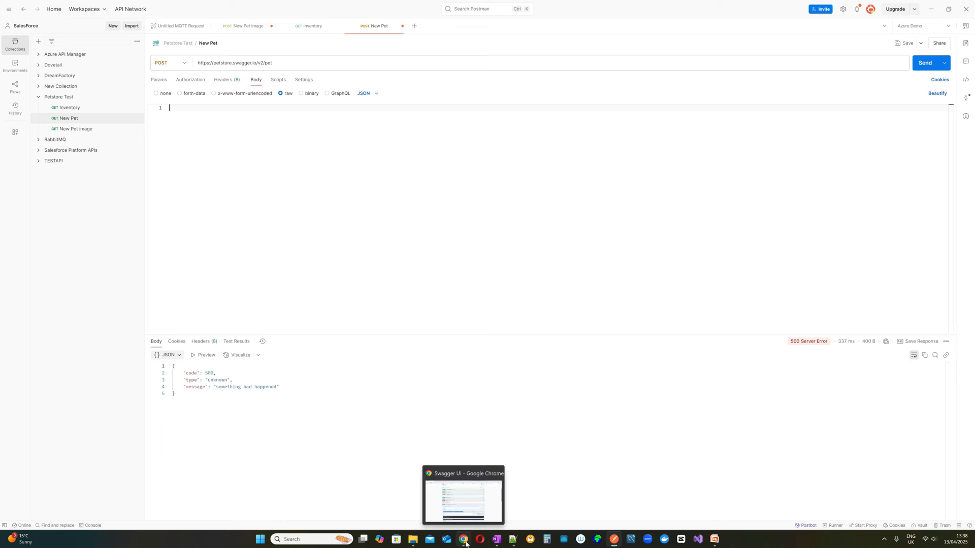
click(466, 497)
scroll(472, 181, up, 3)
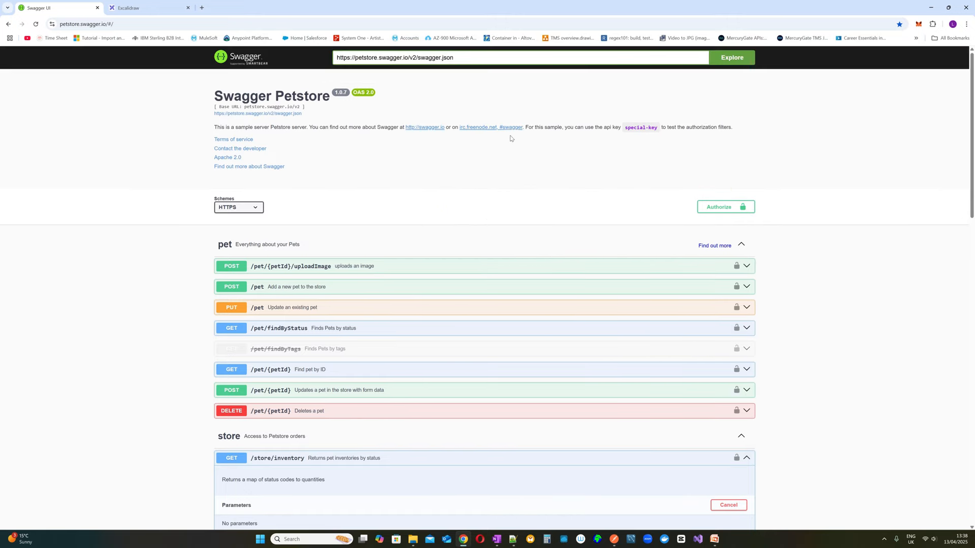
scroll(400, 282, down, 1)
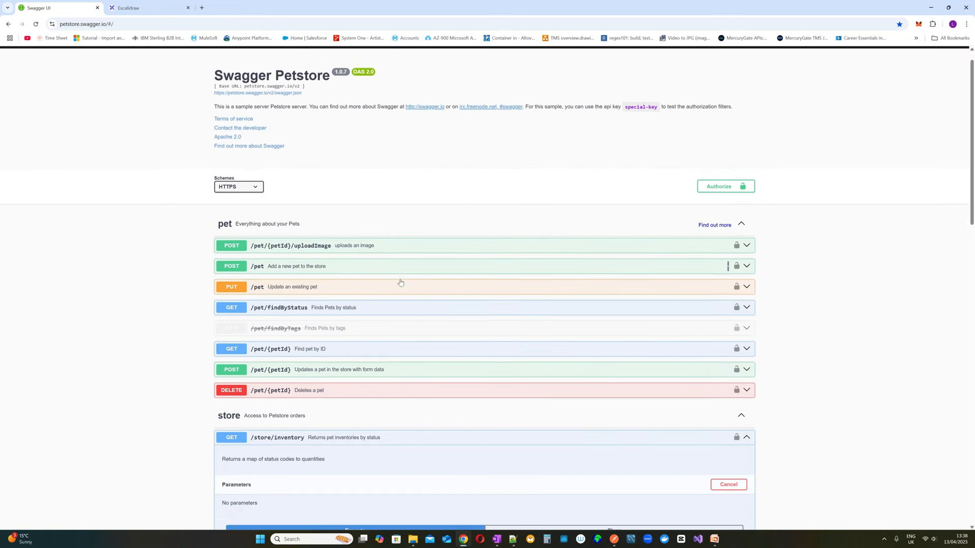
click(747, 421)
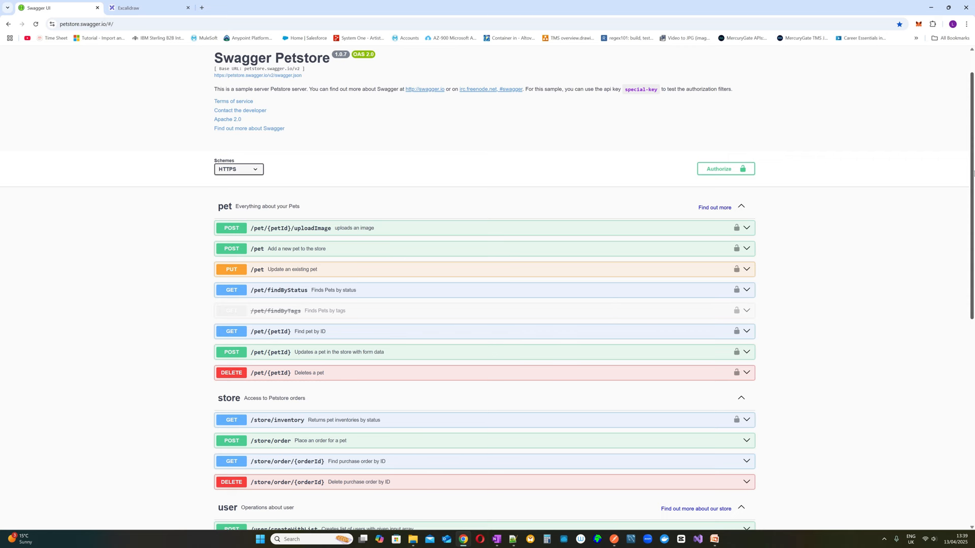
mouse_move(973, 174)
mouse_down()
mouse_move(973, 267)
mouse_move(973, 183)
mouse_up()
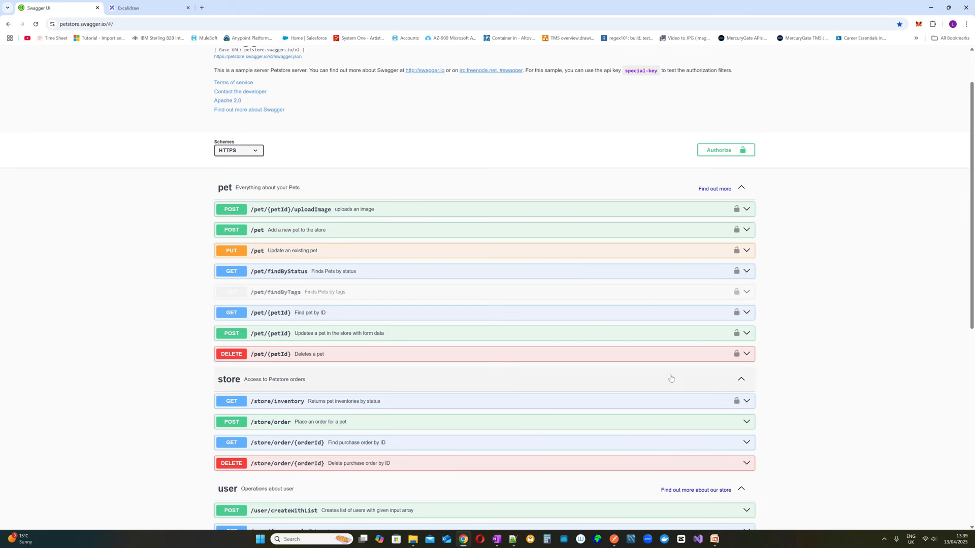
Step: Open POST /pet in try-out mode and copy its complete sample JSON body
click(320, 232)
click(728, 247)
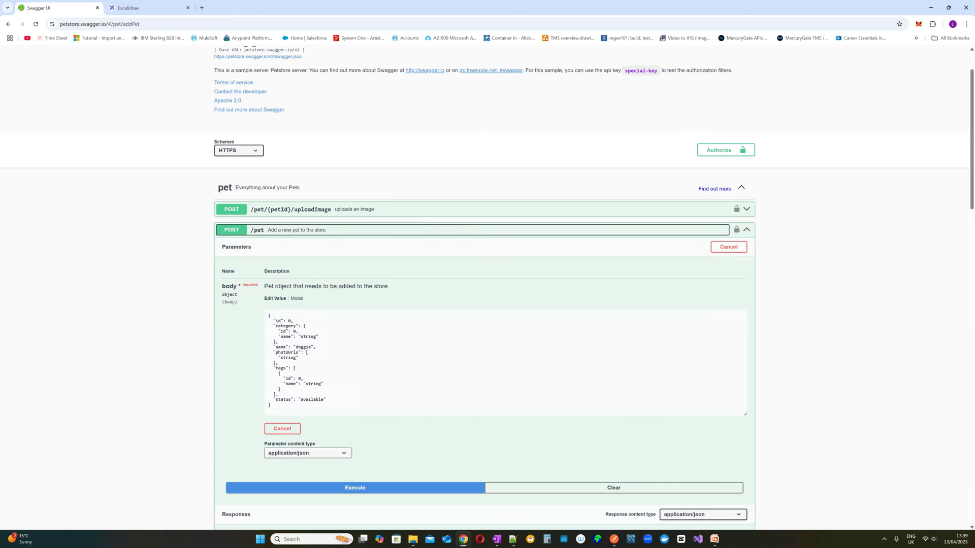
drag(268, 315, 272, 407)
key(ctrl+c)
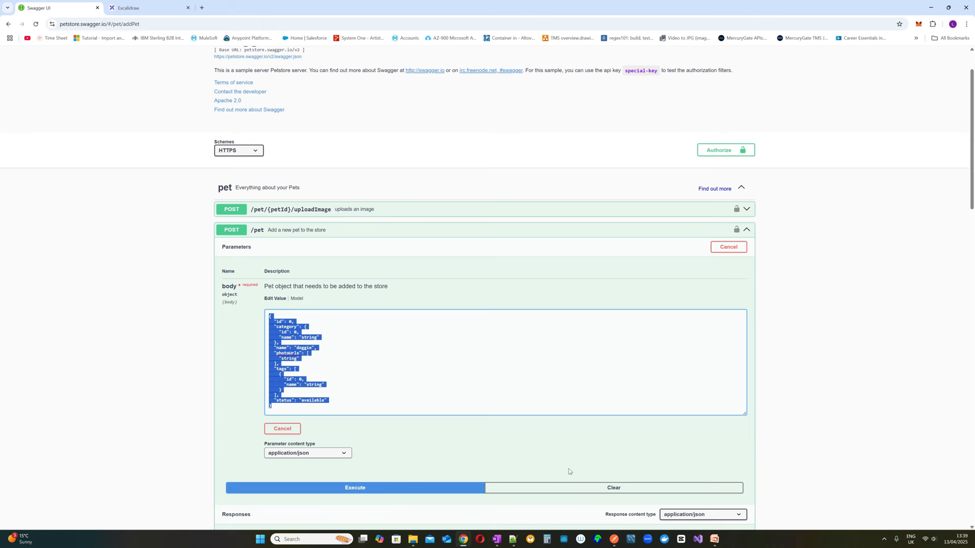
Step: Switch to Postman, paste the copied JSON into the New Pet body, then save and send the request
click(614, 539)
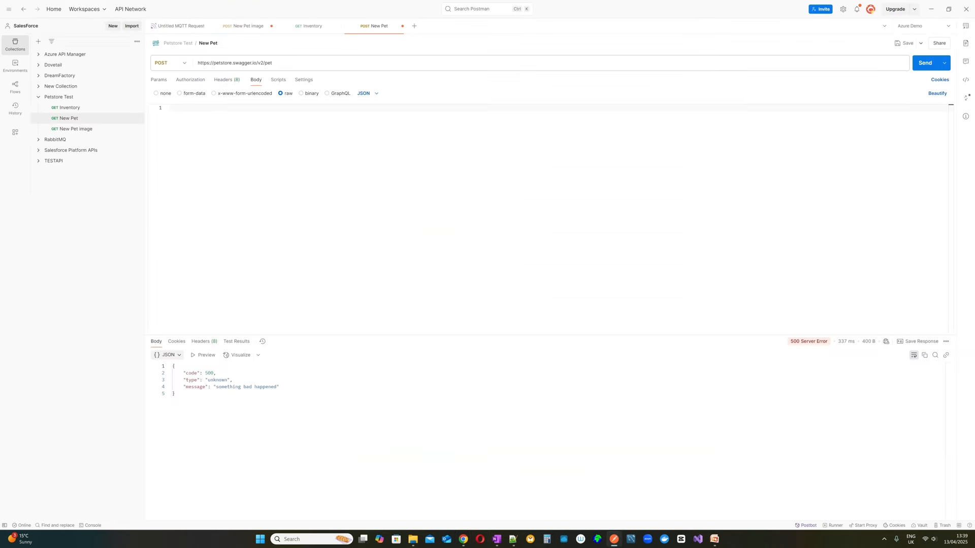
key(ctrl+v)
key(ctrl+s)
click(925, 63)
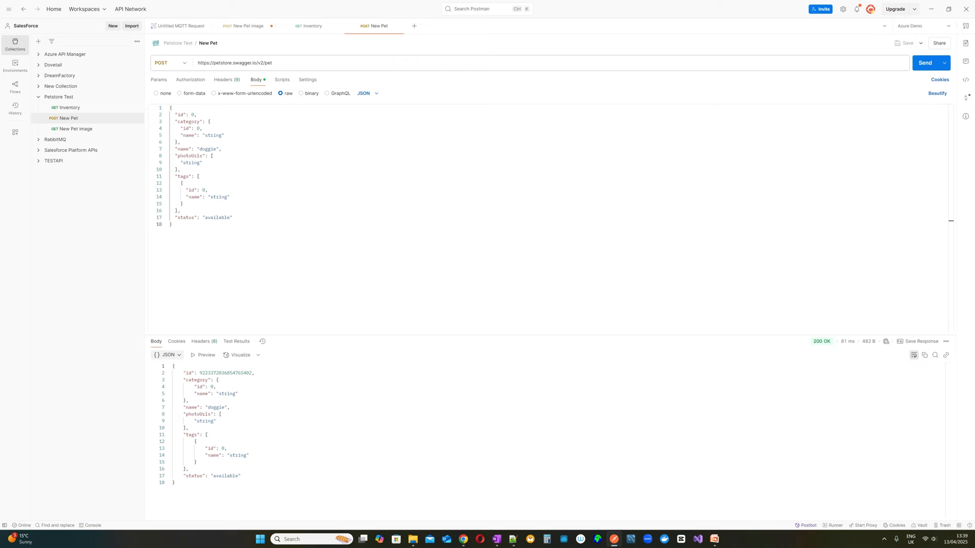
Step: Switch to Chrome and review the Excalidraw diagram of the token endpoint and Pet Store API flow
mouse_move(463, 539)
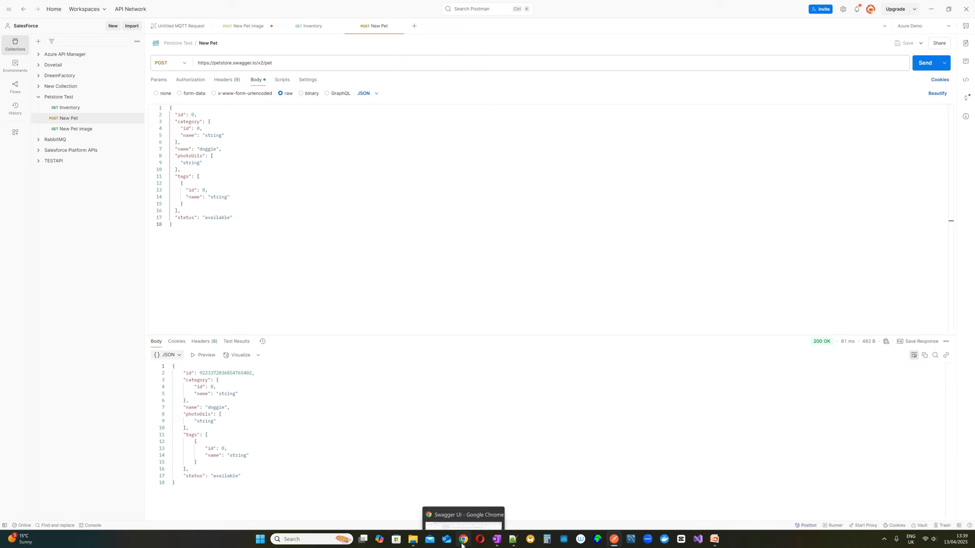
click(463, 495)
click(141, 6)
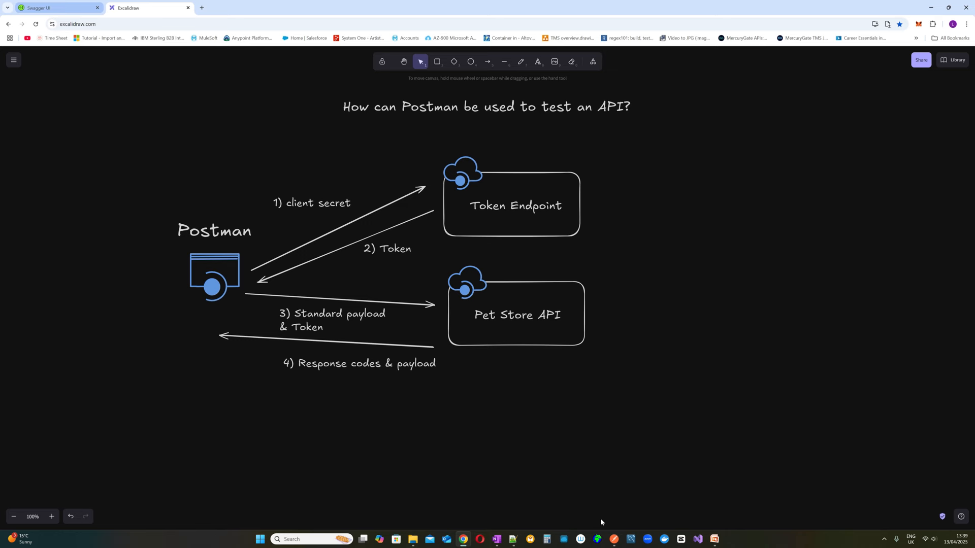
Step: Switch to Postman, expand the TESTAPI collection, and open its GetToken request
click(614, 539)
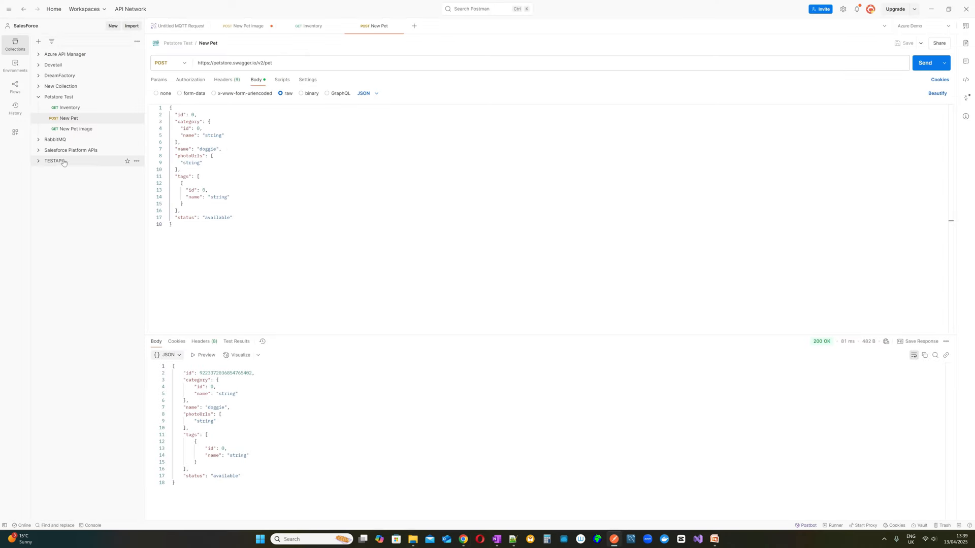
click(39, 161)
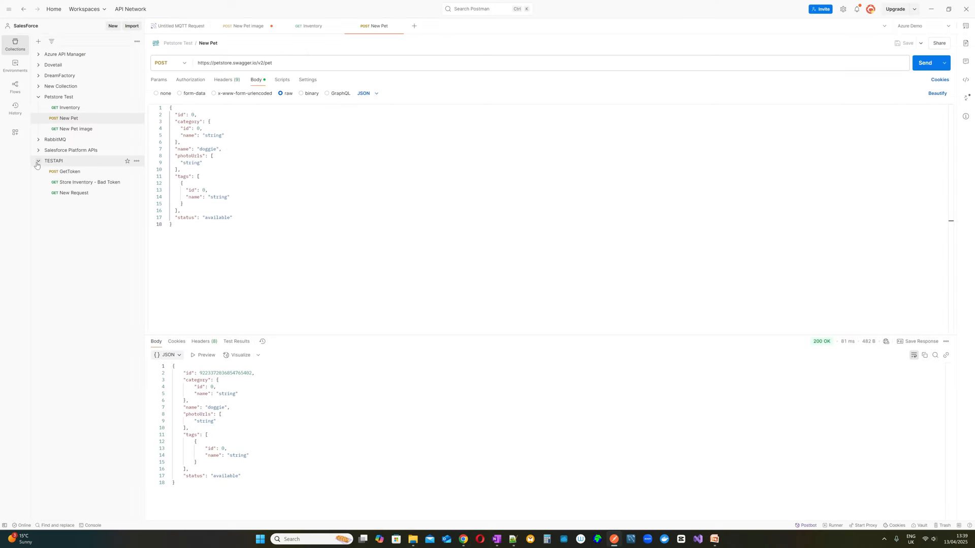
click(76, 161)
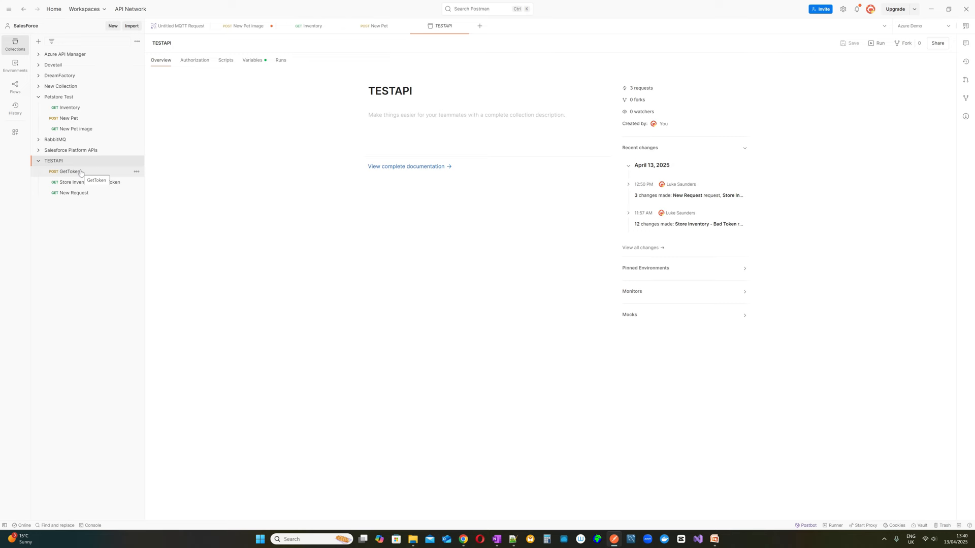
click(79, 171)
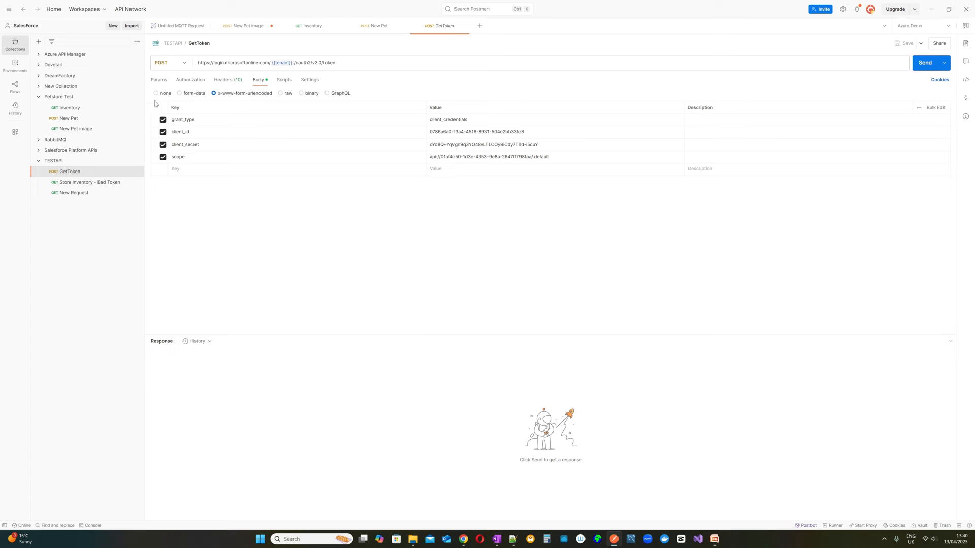
Step: Examine the GetToken request's token URL and its client_id, client_secret and grant_type body values
drag(237, 63, 187, 63)
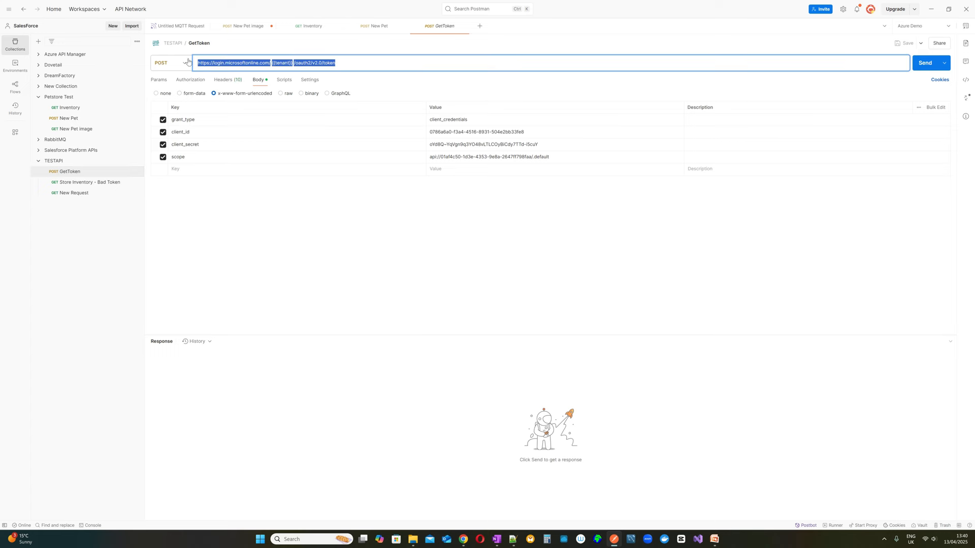
click(355, 63)
double_click(331, 63)
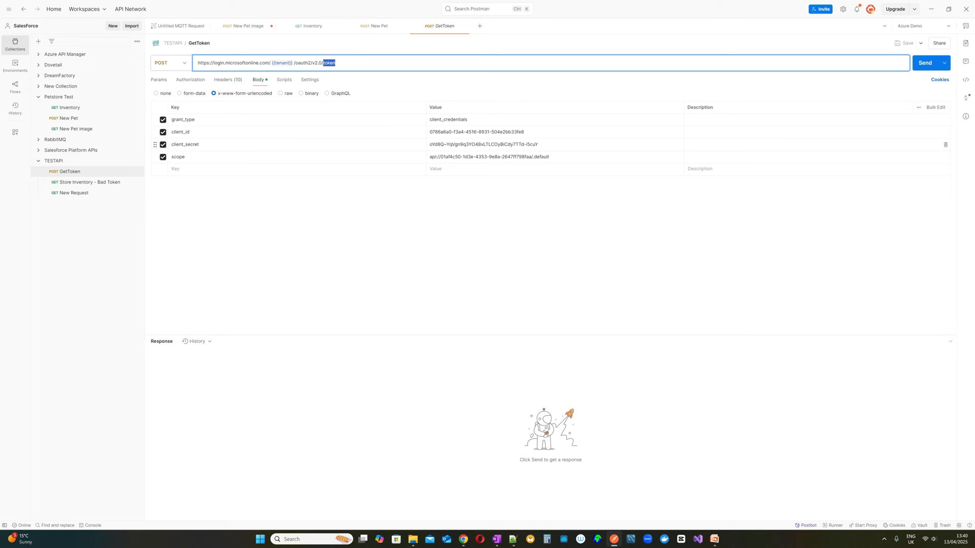
click(523, 132)
drag(524, 131, 429, 131)
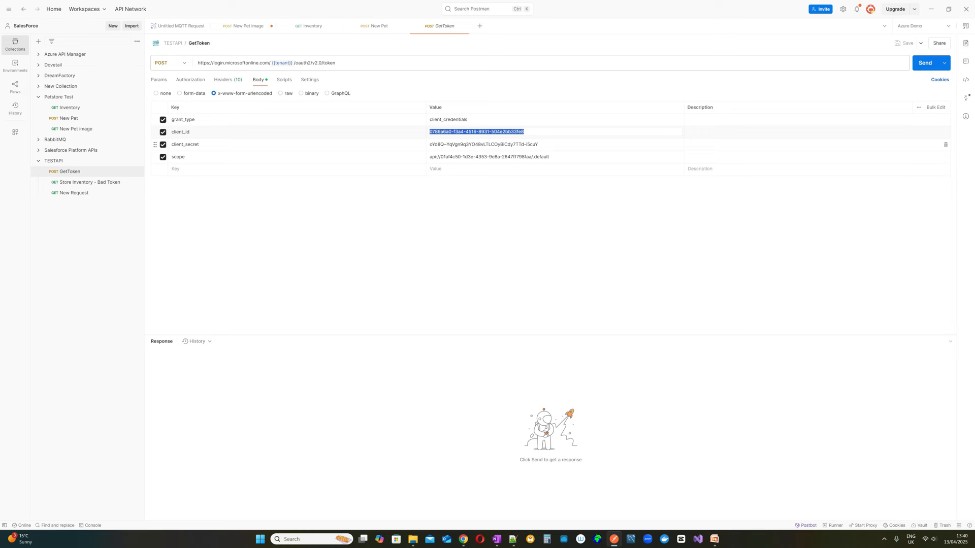
click(538, 144)
drag(538, 144, 429, 144)
click(524, 132)
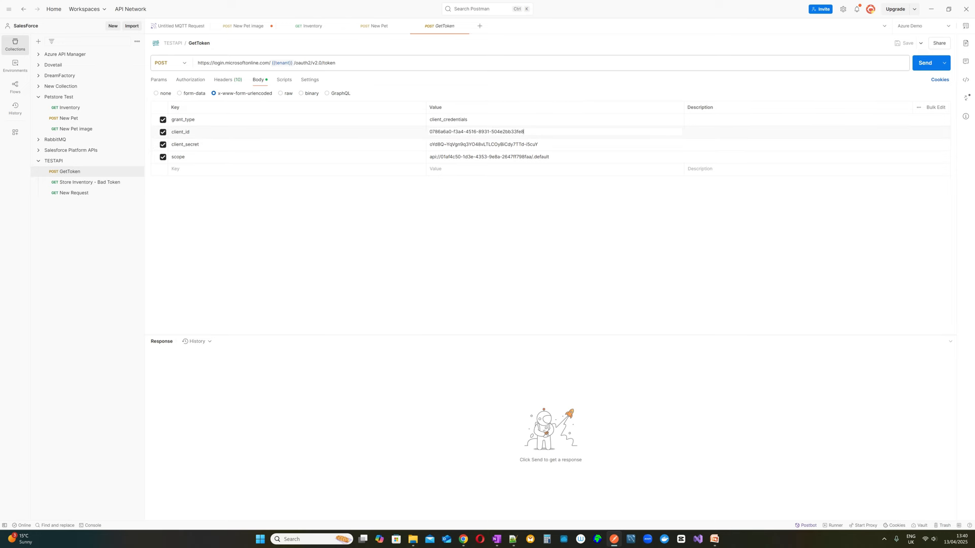
drag(523, 132, 430, 132)
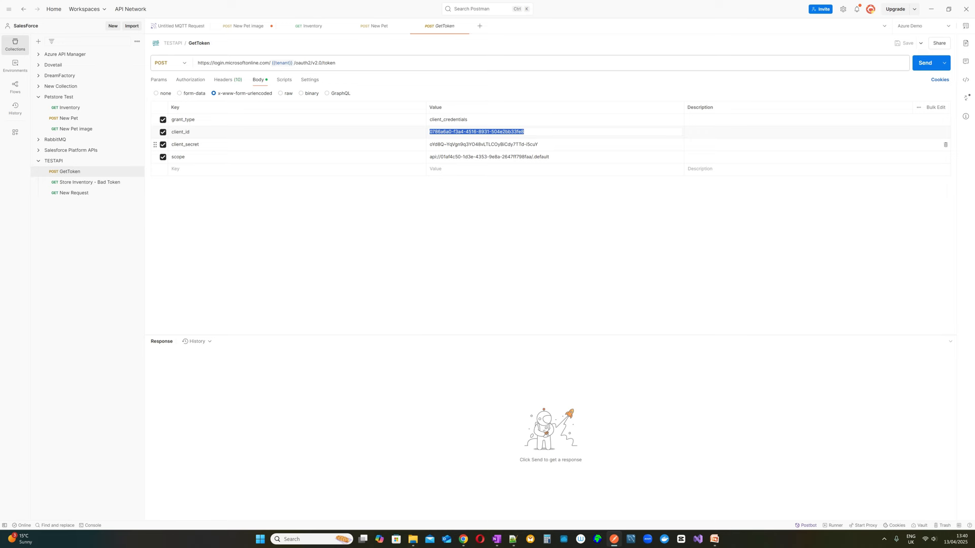
click(538, 144)
drag(538, 144, 493, 148)
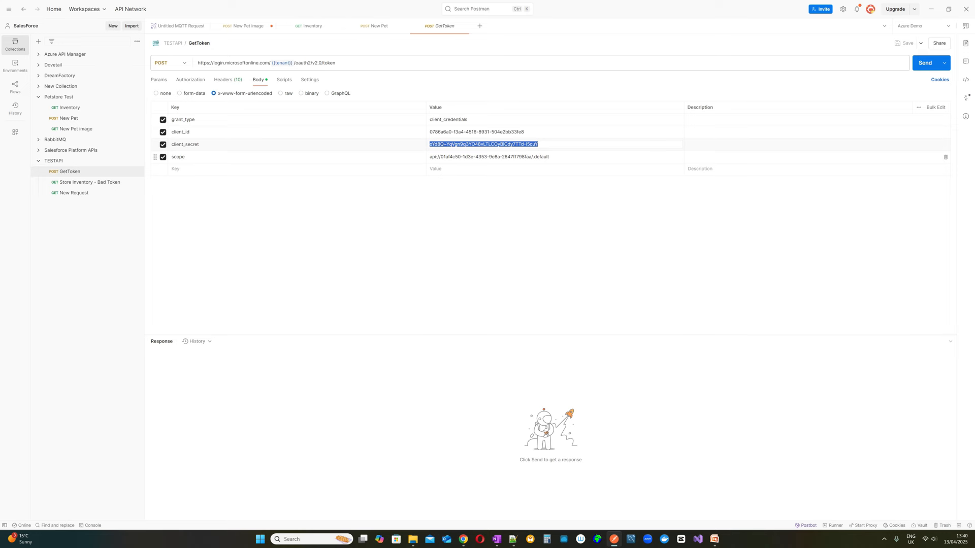
click(538, 144)
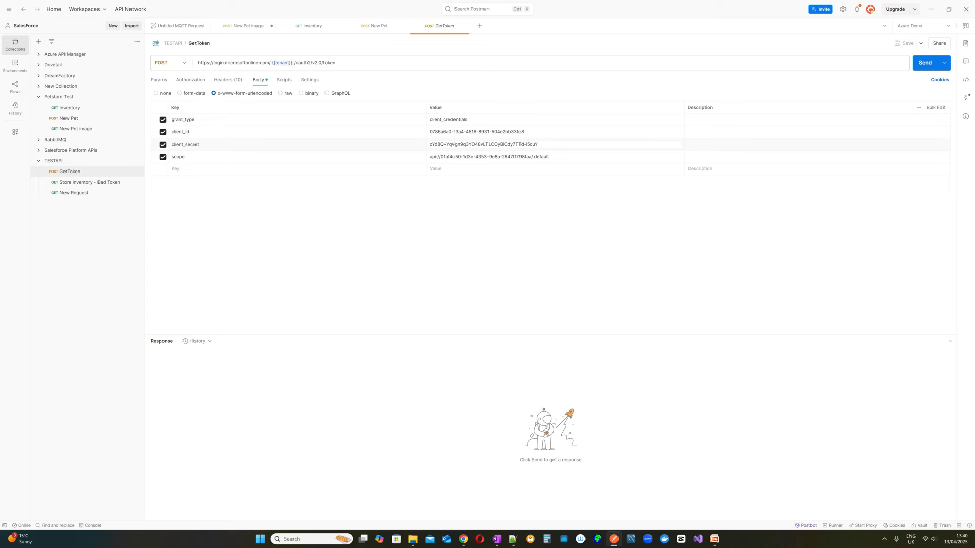
drag(538, 144, 426, 147)
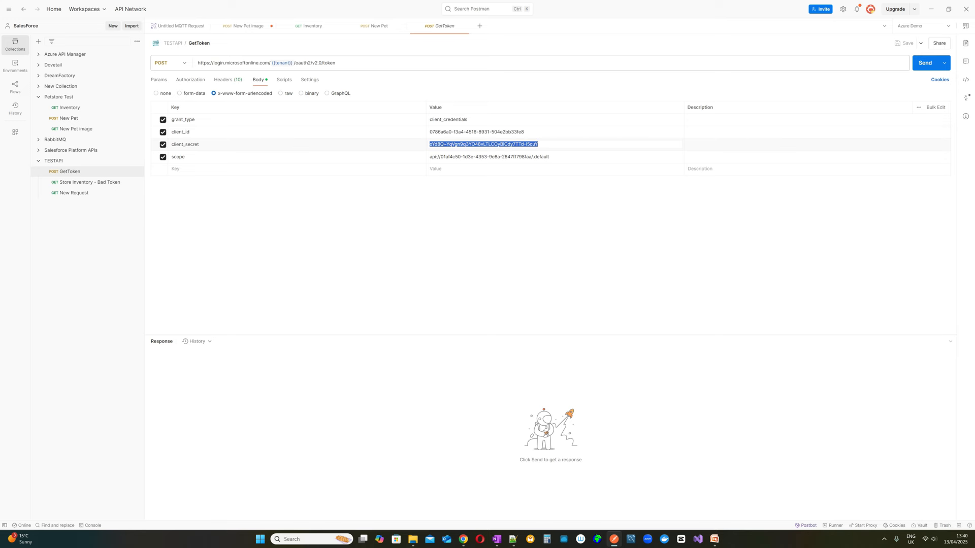
drag(468, 120, 430, 120)
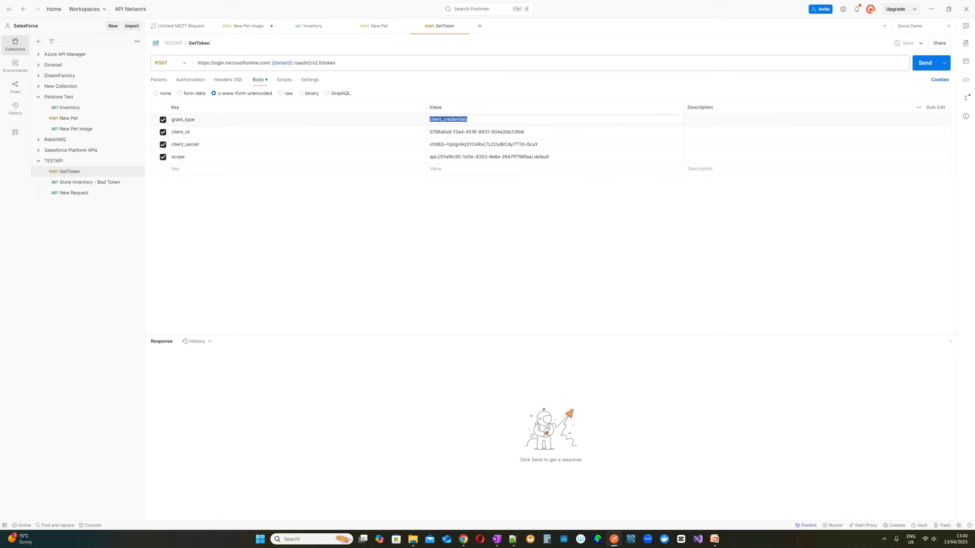
Step: Review the grant_type and scope values in the GetToken body, then send the request
click(468, 119)
double_click(468, 119)
click(550, 159)
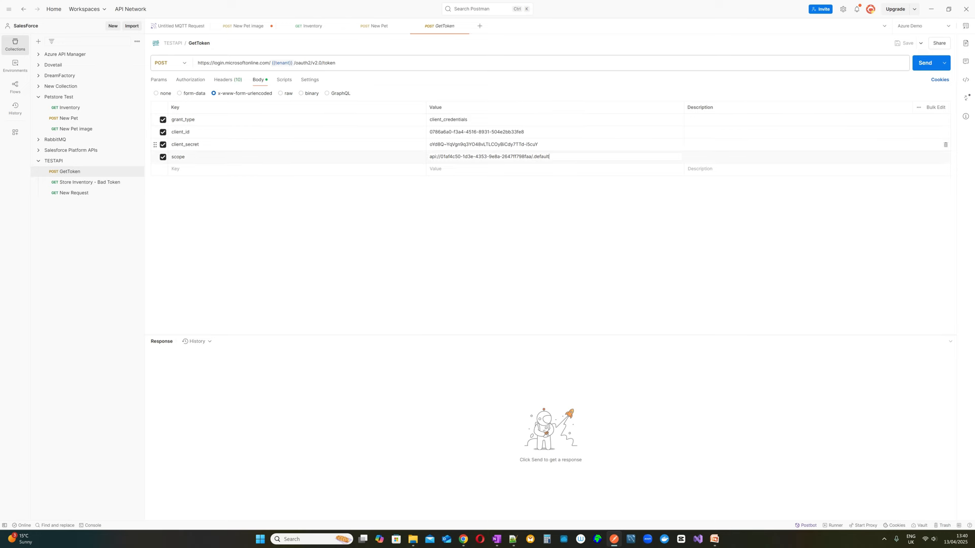
key(ctrl+a)
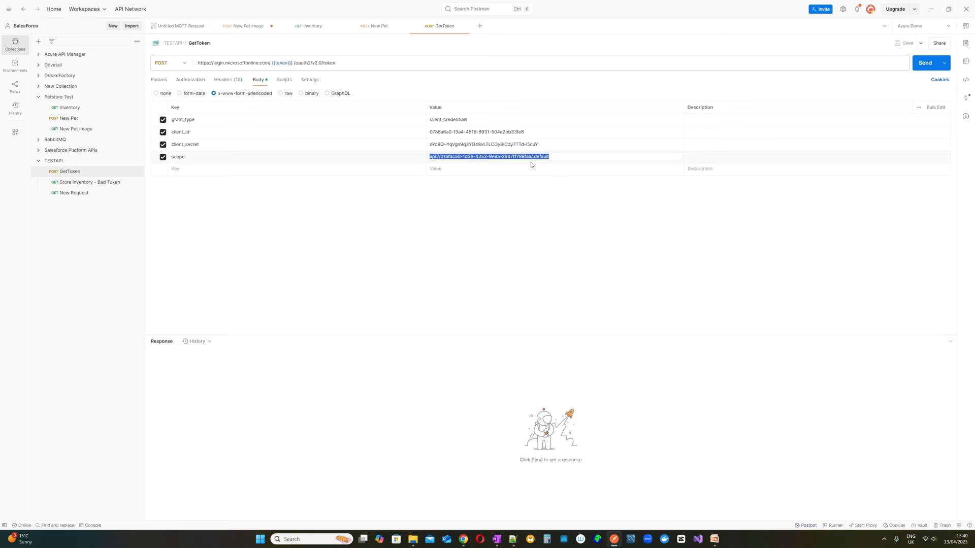
click(550, 157)
click(925, 62)
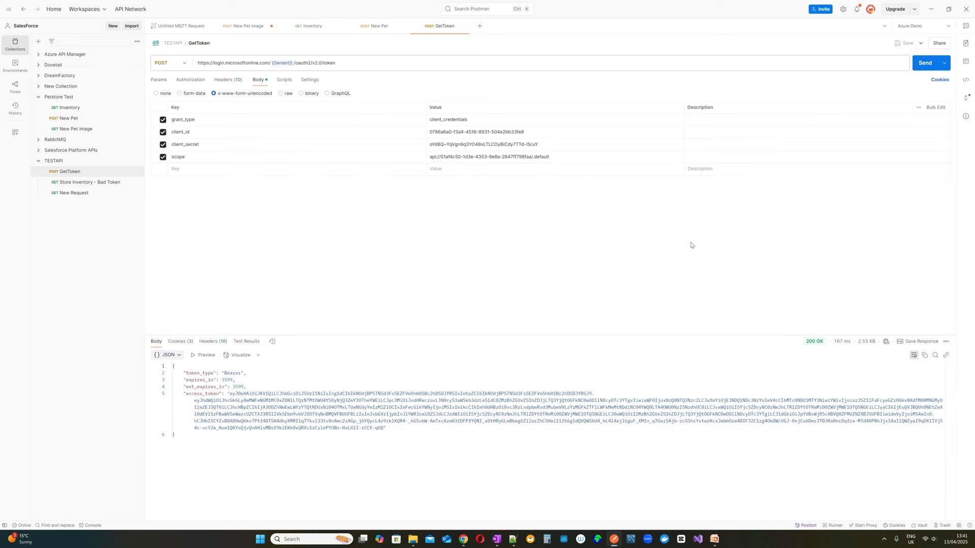
Step: Enlarge the response area and examine the token_type and access_token fields returned by GetToken
drag(745, 335, 744, 238)
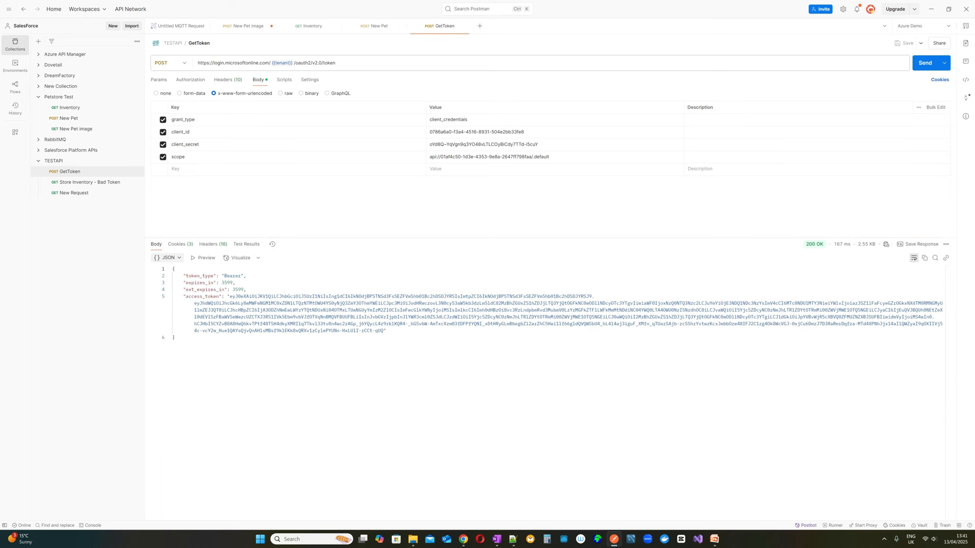
double_click(241, 276)
click(238, 303)
drag(229, 296, 384, 331)
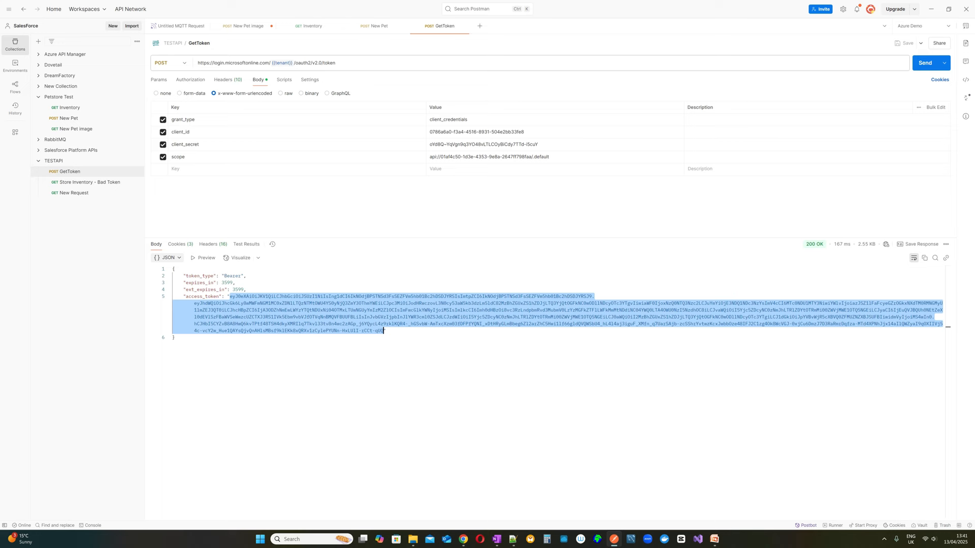
click(342, 296)
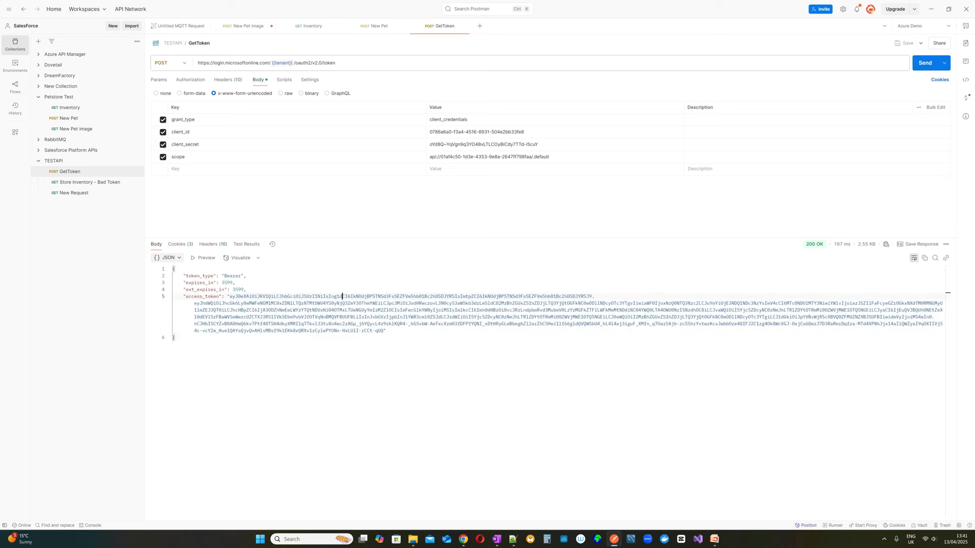
Step: Append an extra character to the client_secret value to make it invalid, and send the GetToken request
click(565, 144)
text(s)
click(927, 67)
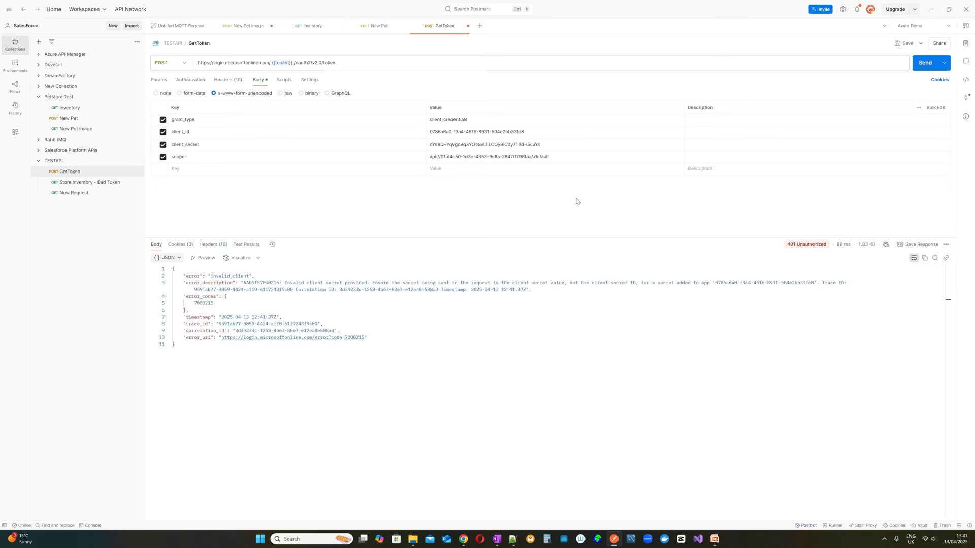
Step: Remove the extra character from client_secret, resend GetToken, and copy the returned access token
click(549, 145)
key(BackSpace)
click(917, 67)
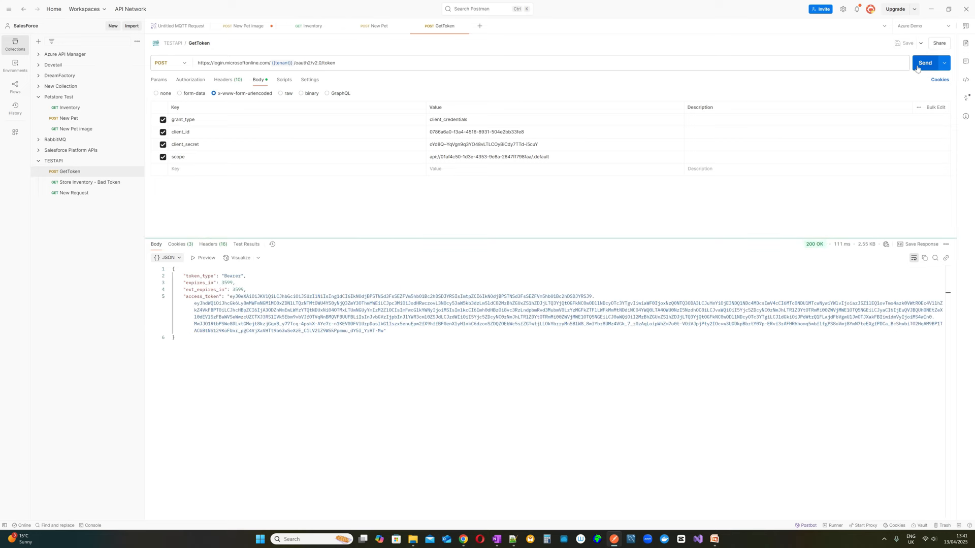
drag(229, 296, 384, 330)
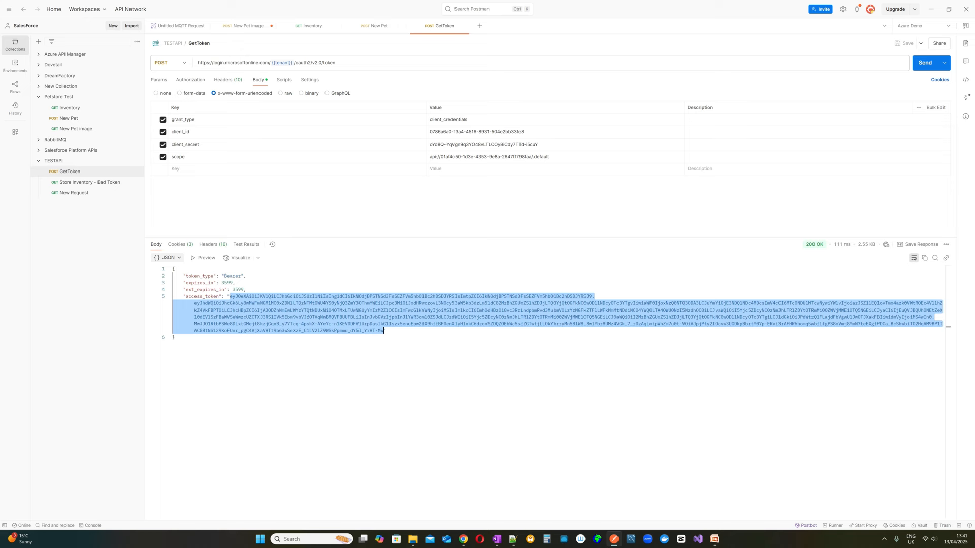
Step: Set the New Pet request's authorization to Bearer Token, replace its token with the copied access token, and send it
click(91, 123)
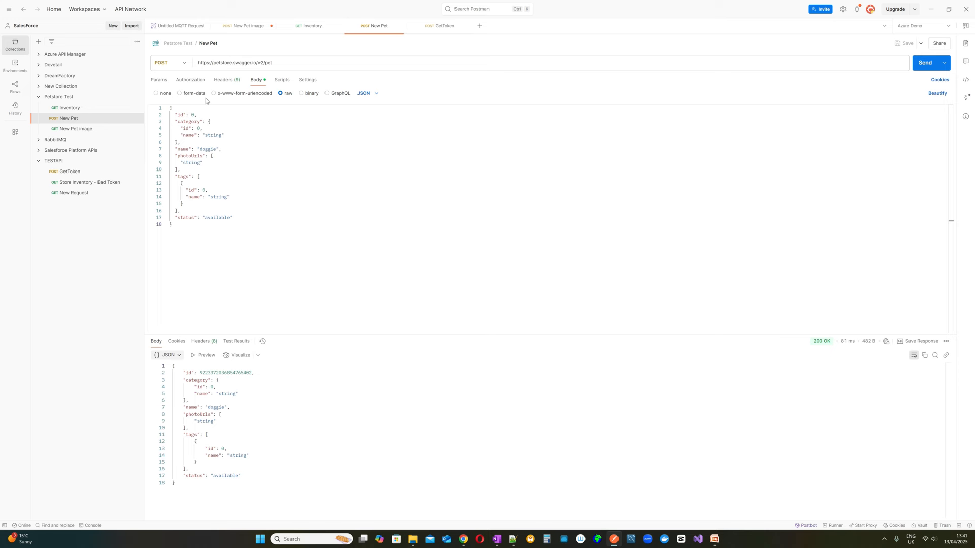
click(196, 82)
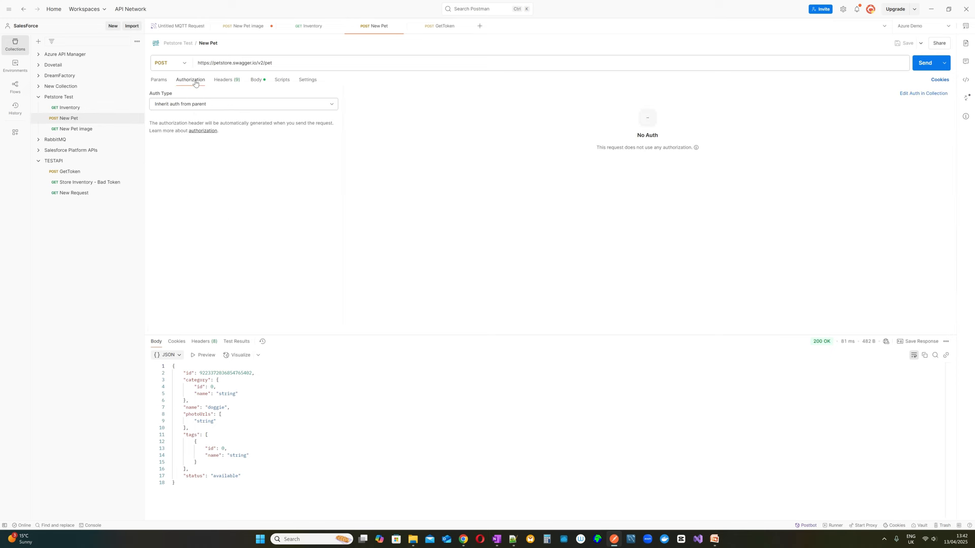
click(275, 107)
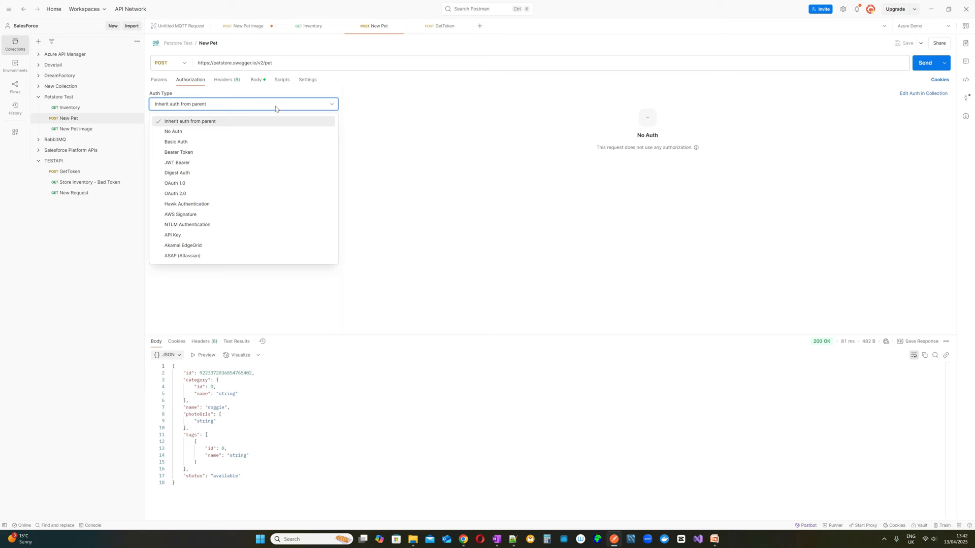
click(192, 158)
click(471, 122)
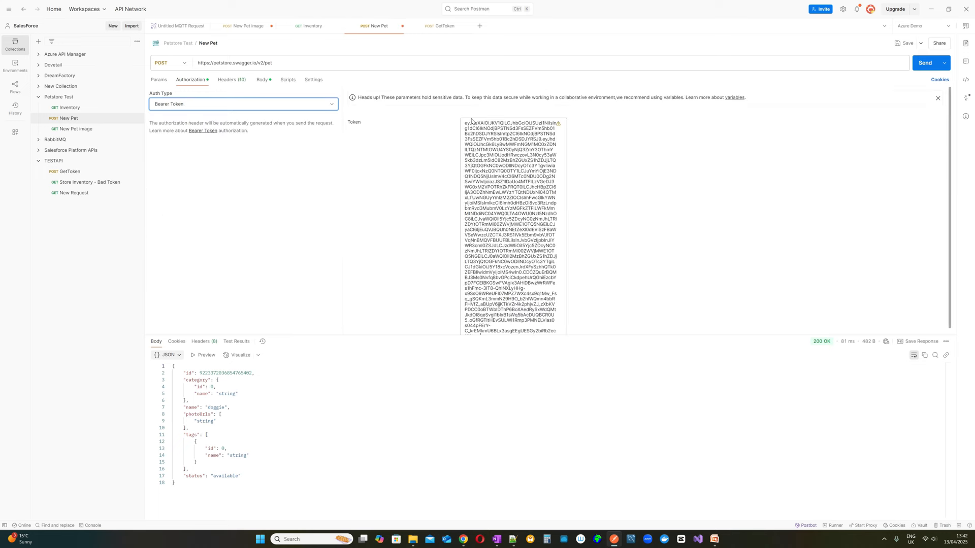
key(ctrl+a)
key(ctrl+v)
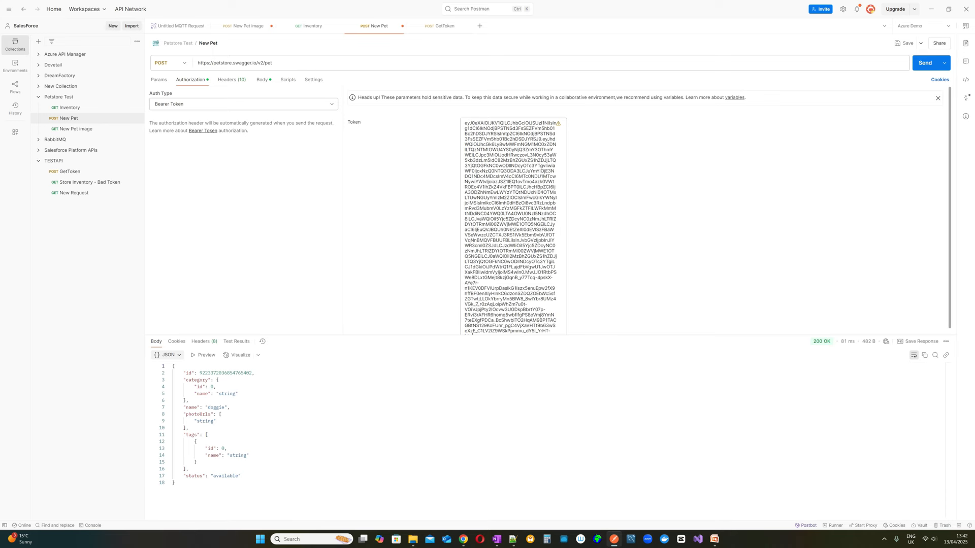
click(917, 63)
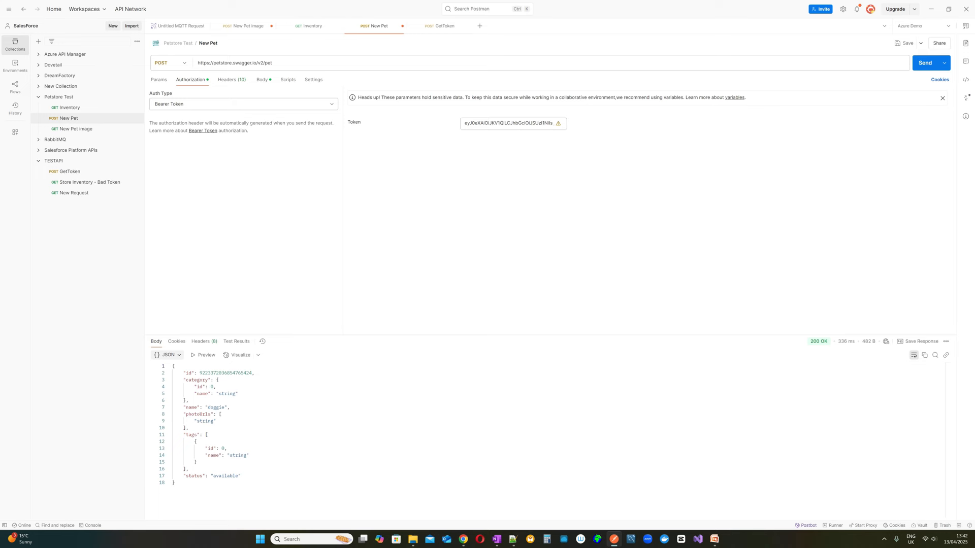
Step: Add a testluke header with value test123 to the New Pet request, send it, and disable that header
click(231, 80)
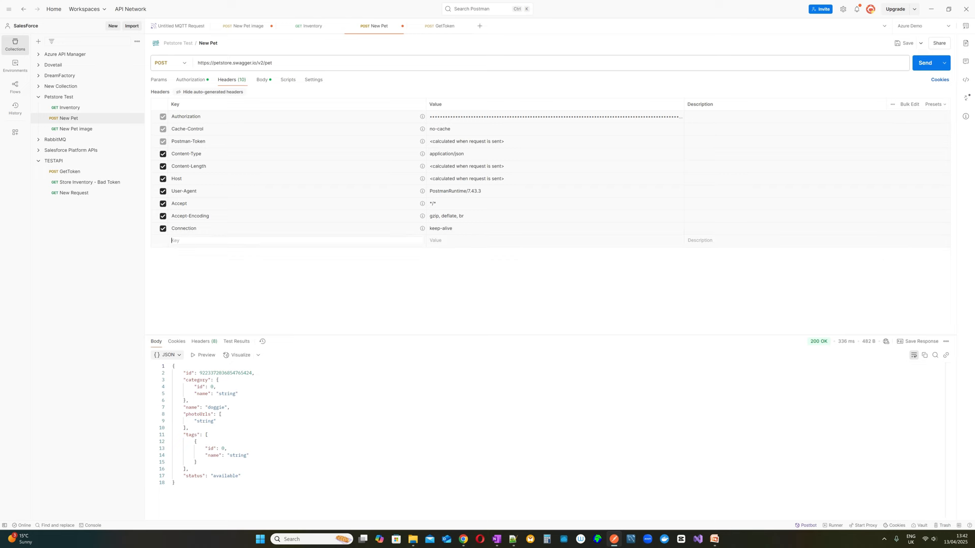
text(testluke)
key(Tab)
text(test123)
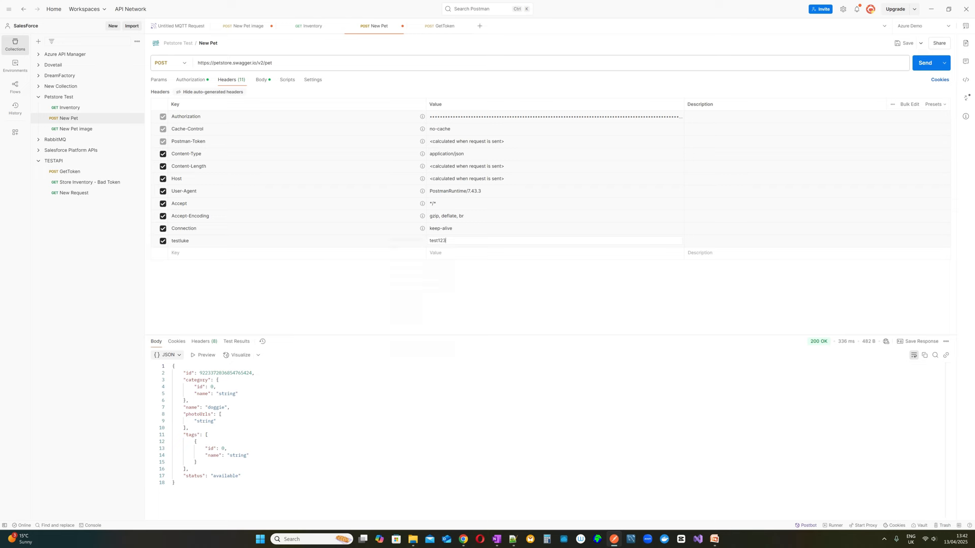
click(925, 63)
click(163, 241)
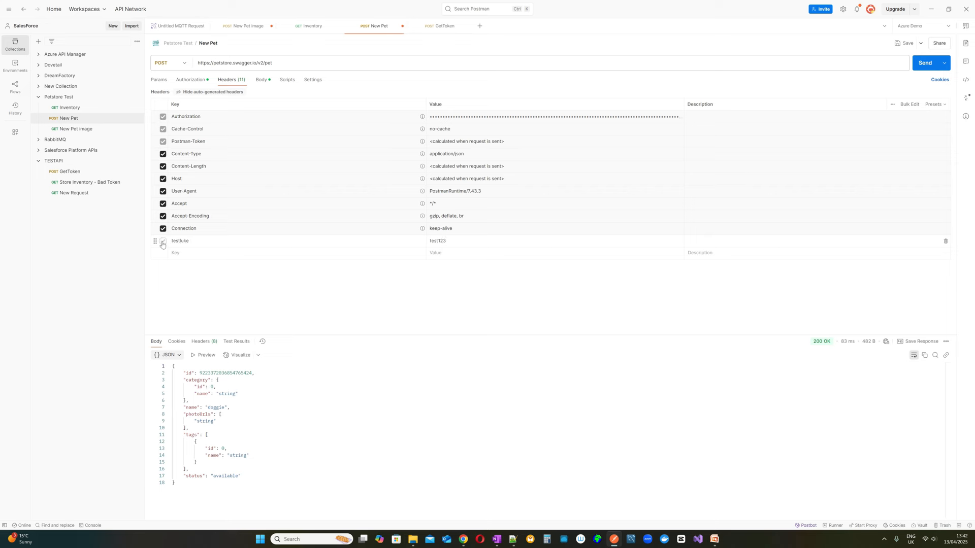
Step: Set the Store Inventory - Bad Token request to Bearer Token, paste the access token, send it, and check the response message
click(106, 187)
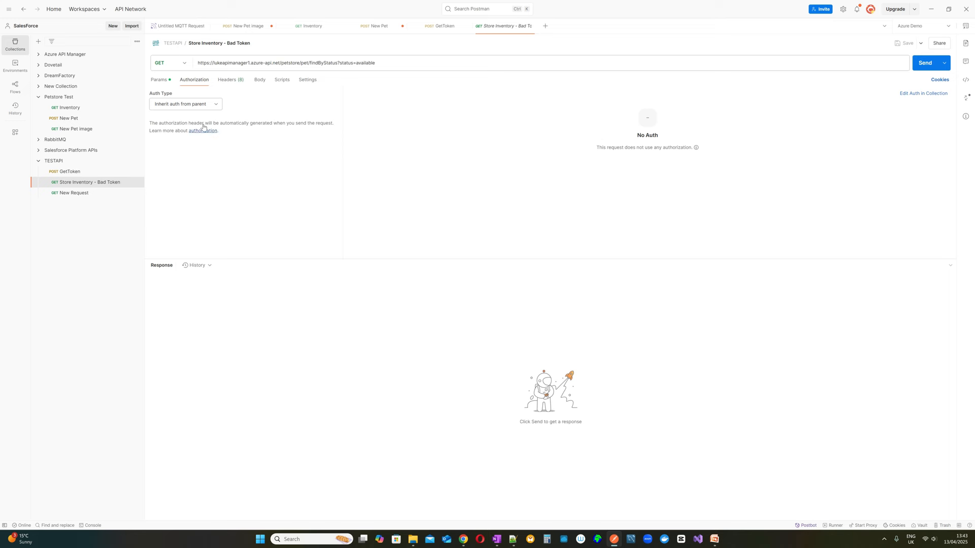
click(210, 103)
click(197, 153)
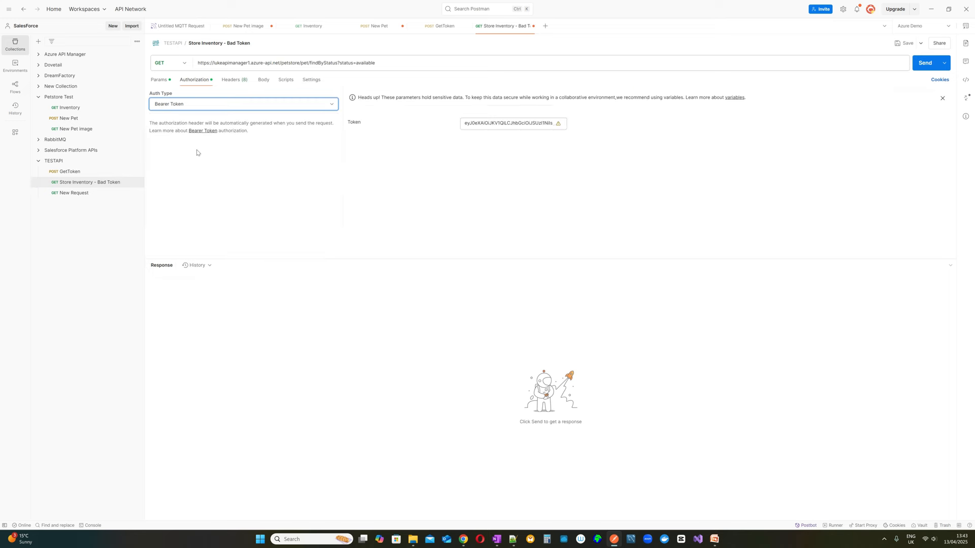
click(515, 123)
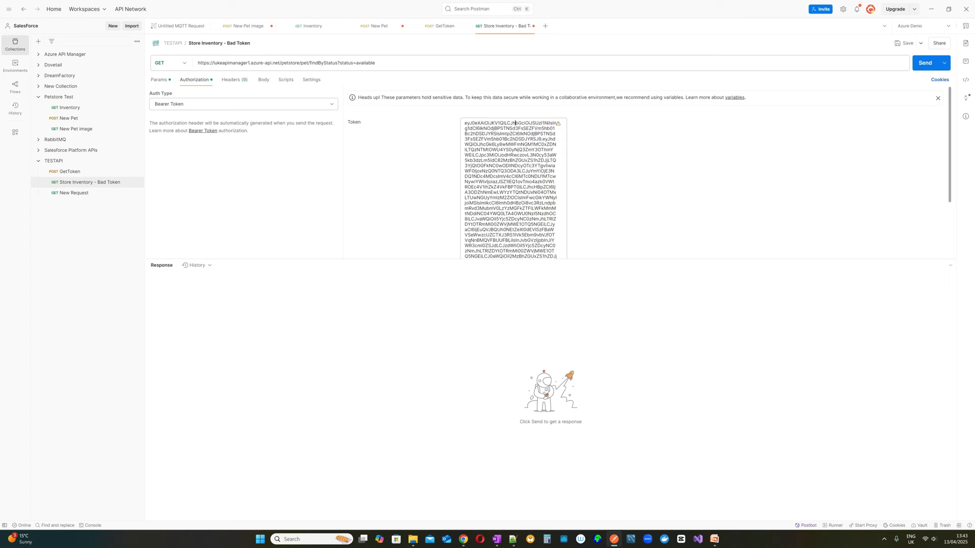
key(ctrl+a)
key(ctrl+v)
click(924, 63)
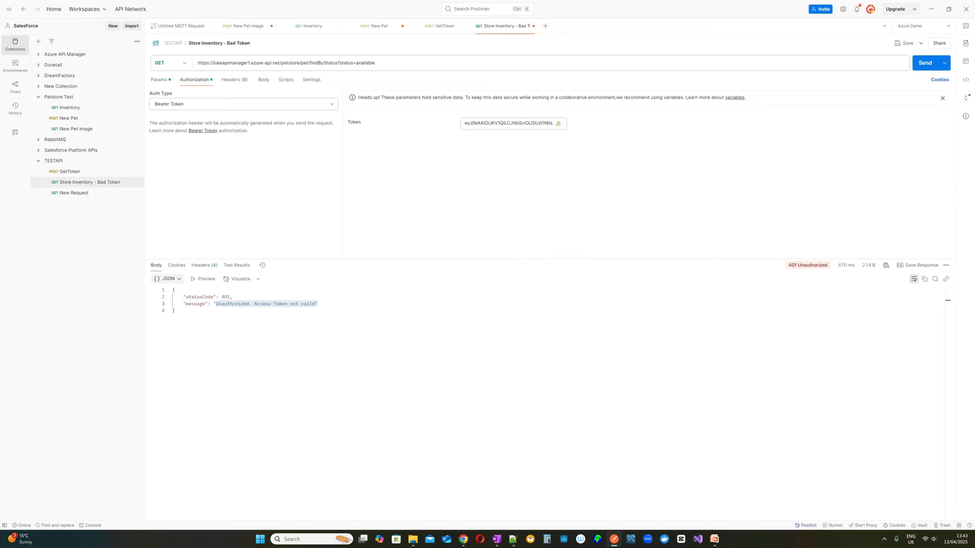
drag(213, 304, 312, 304)
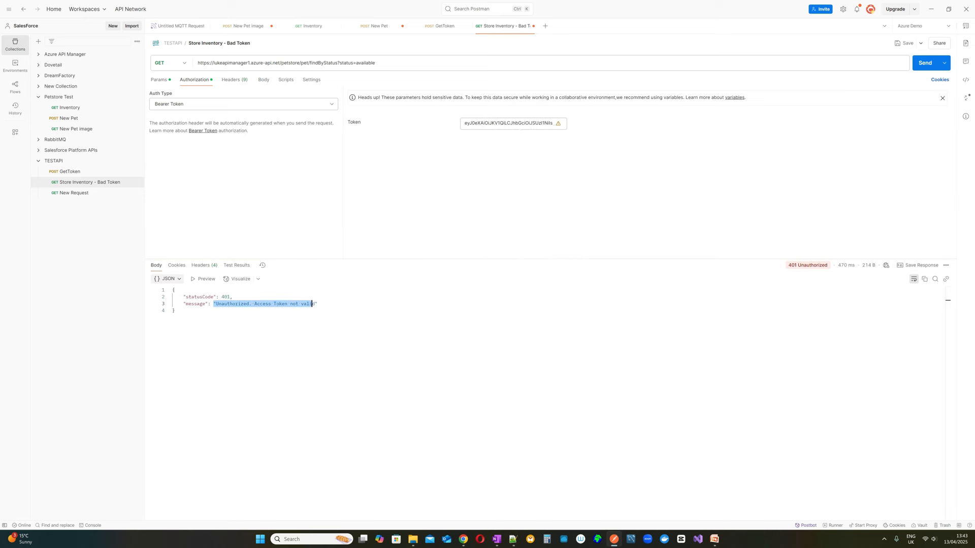
click(317, 303)
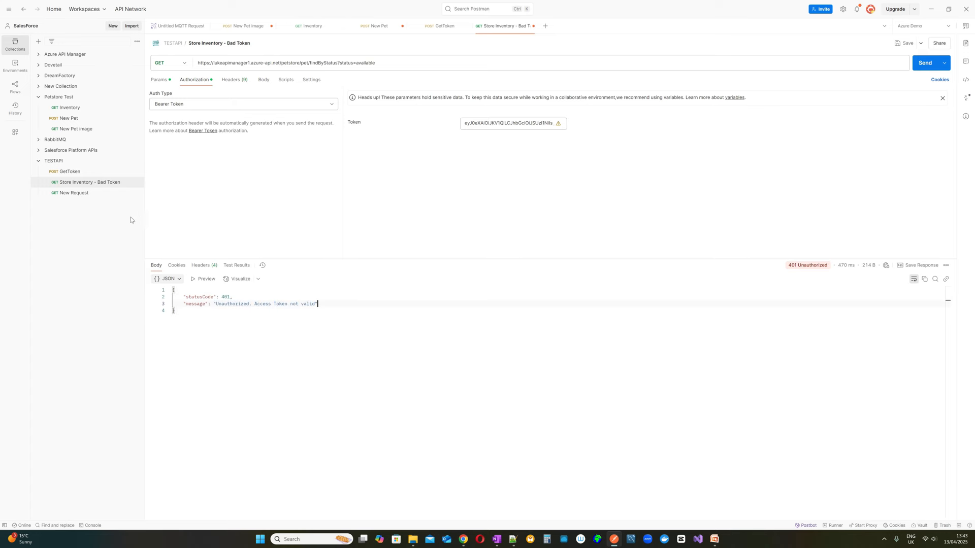
Step: Review the New Pet request's URL, its pet resource path, and the available HTTP methods
click(76, 119)
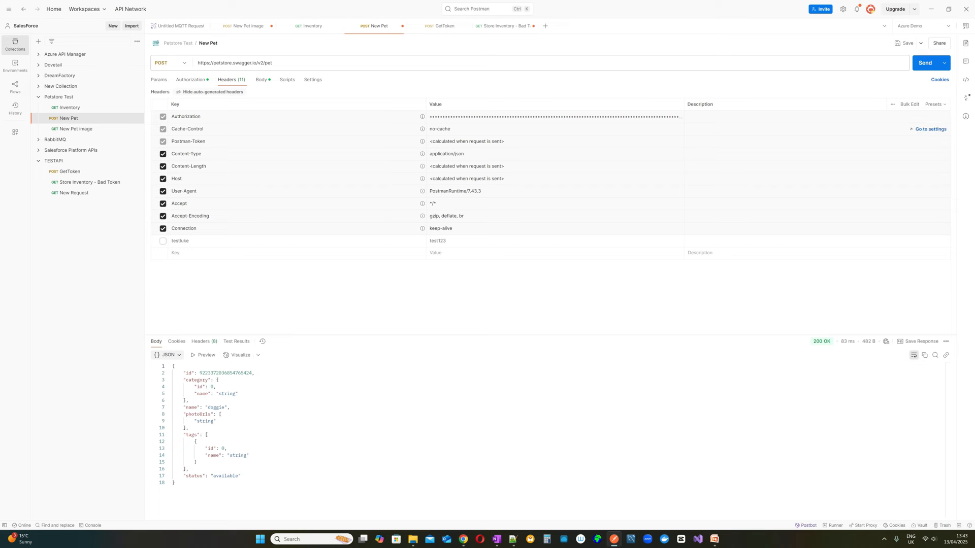
drag(276, 63, 195, 63)
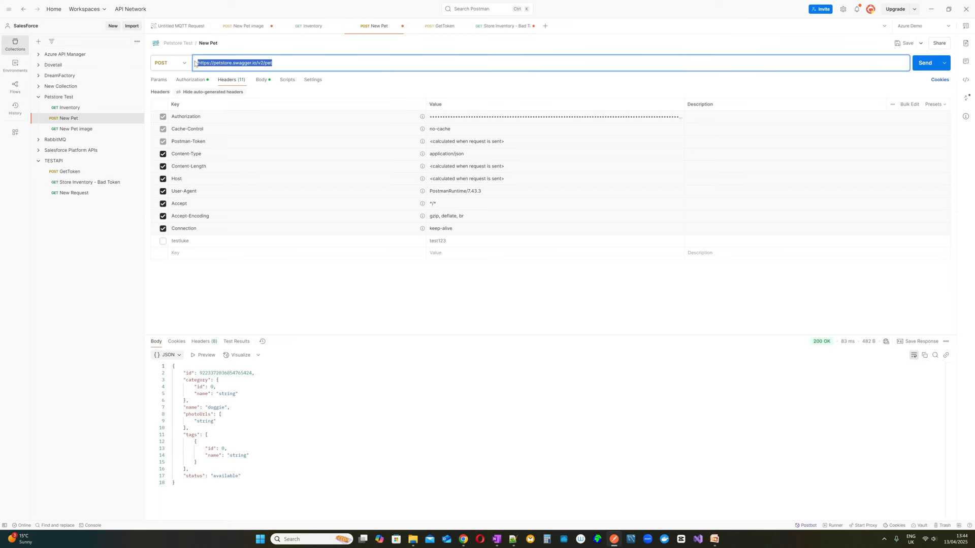
drag(265, 63, 183, 65)
click(276, 63)
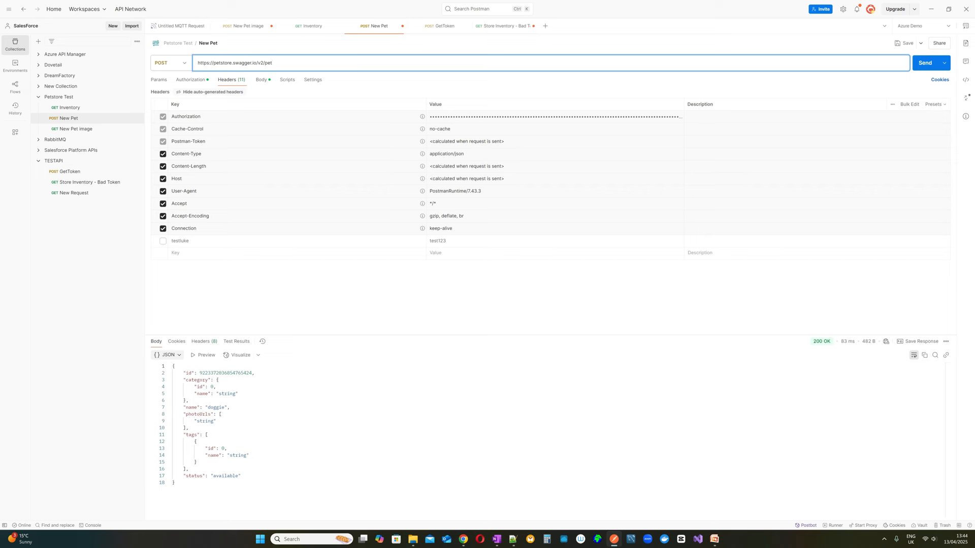
key(ctrl+shift+Left)
click(185, 66)
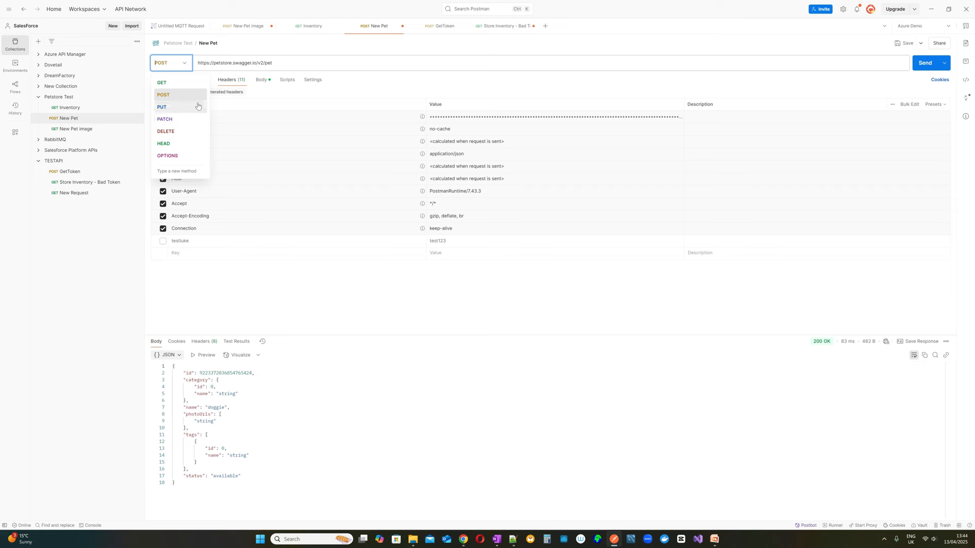
double_click(268, 63)
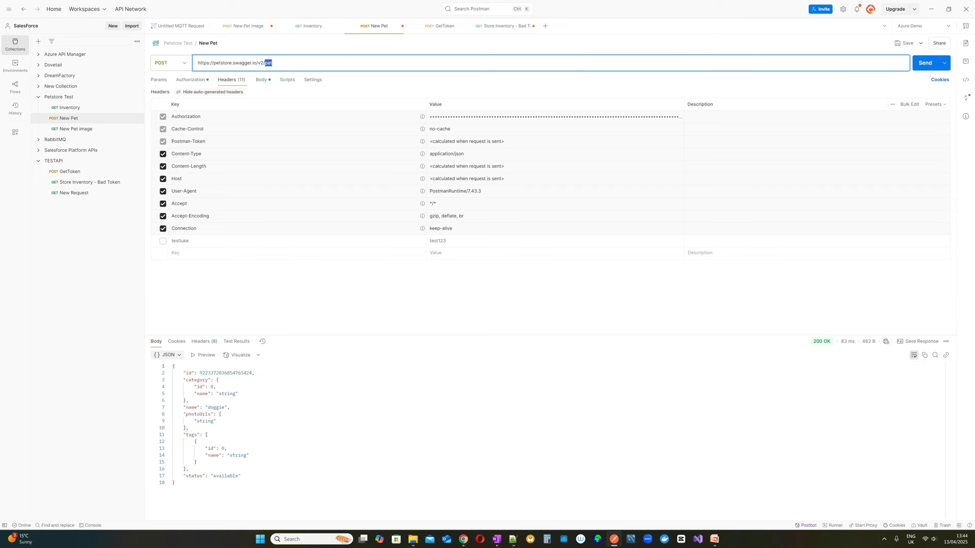
click(196, 441)
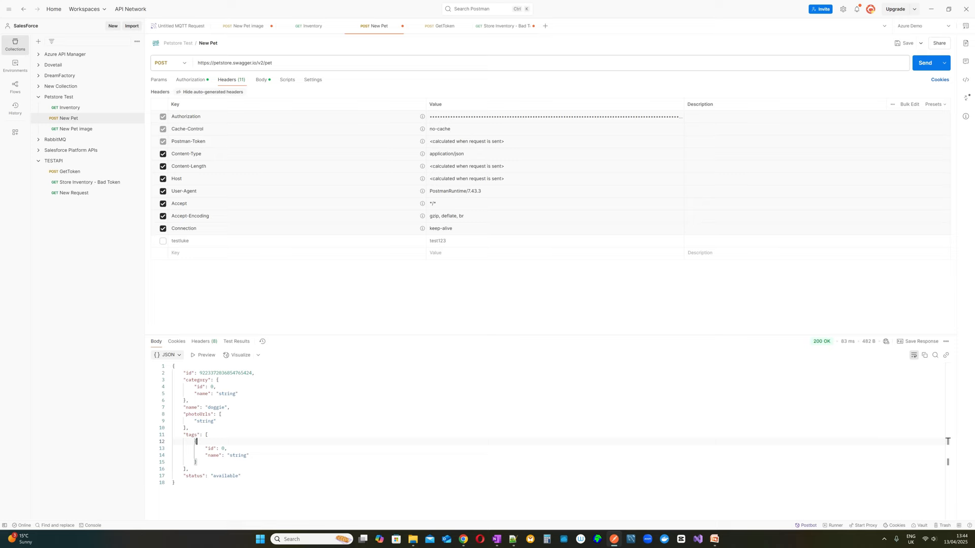
Step: Switch to Swagger UI in Chrome, collapse the pet section, and review the store and user endpoints
click(463, 539)
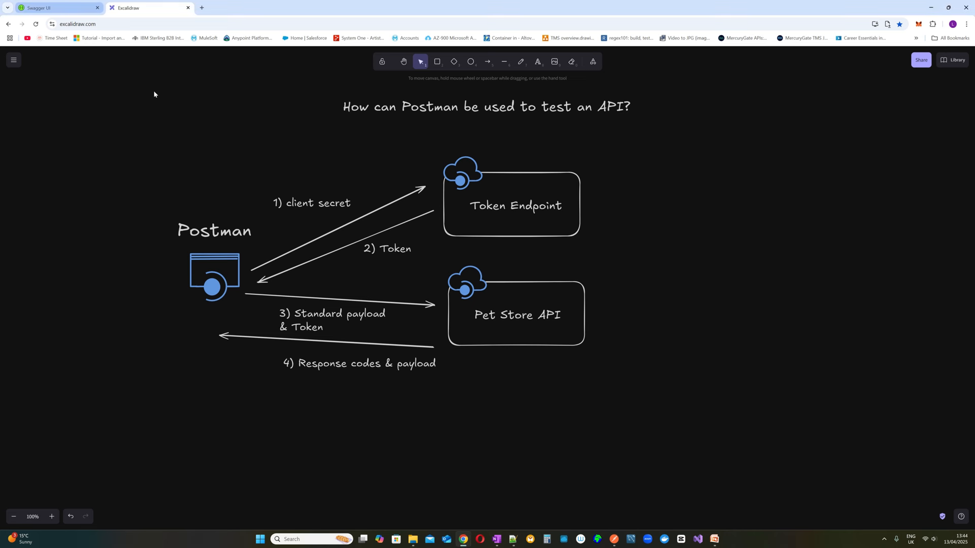
click(70, 11)
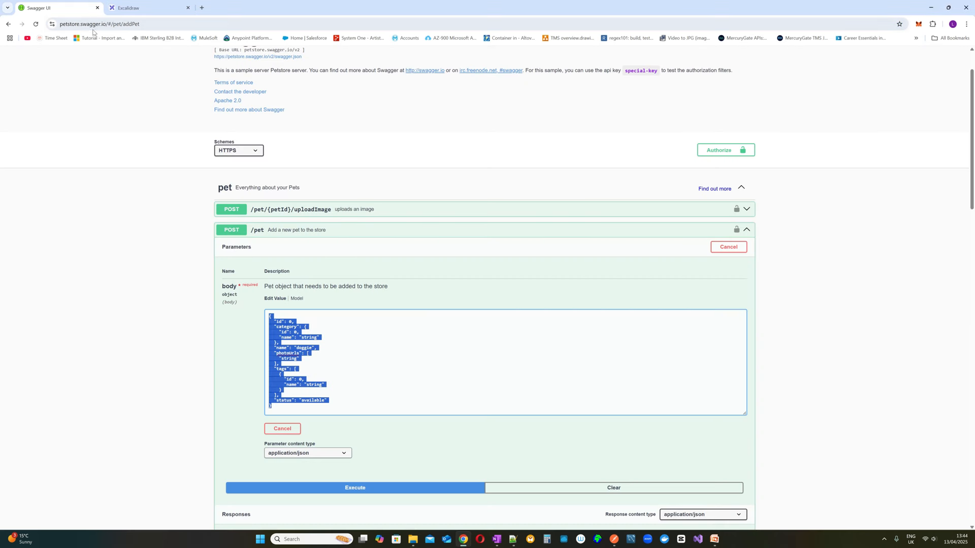
click(739, 189)
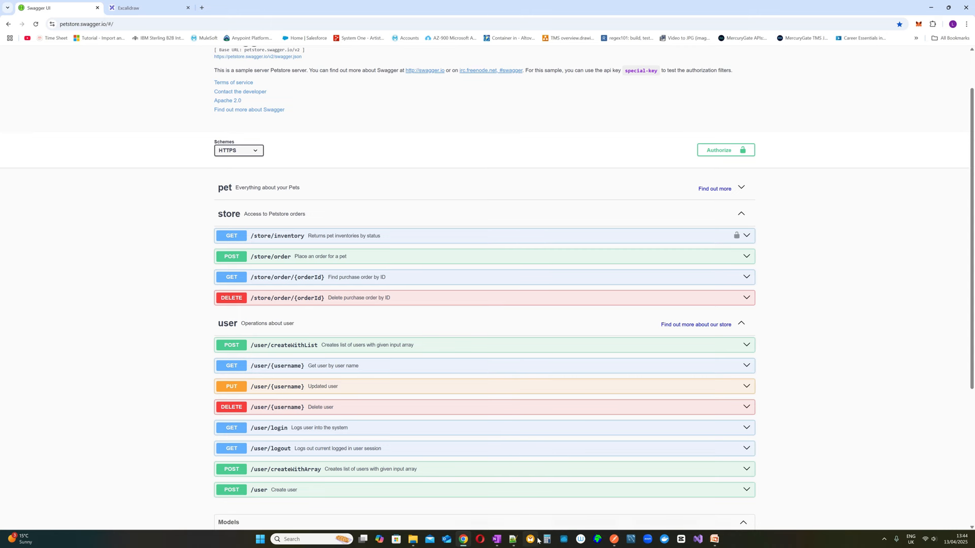
Step: Switch to Postman and compare the GetToken request's token URL with the Store Inventory - Bad Token request's URL and body
click(619, 539)
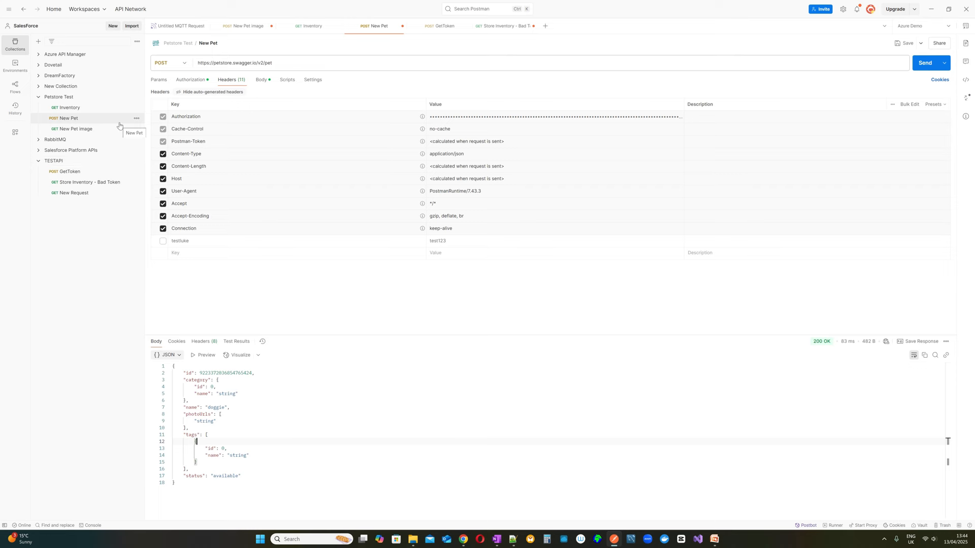
click(81, 173)
double_click(329, 63)
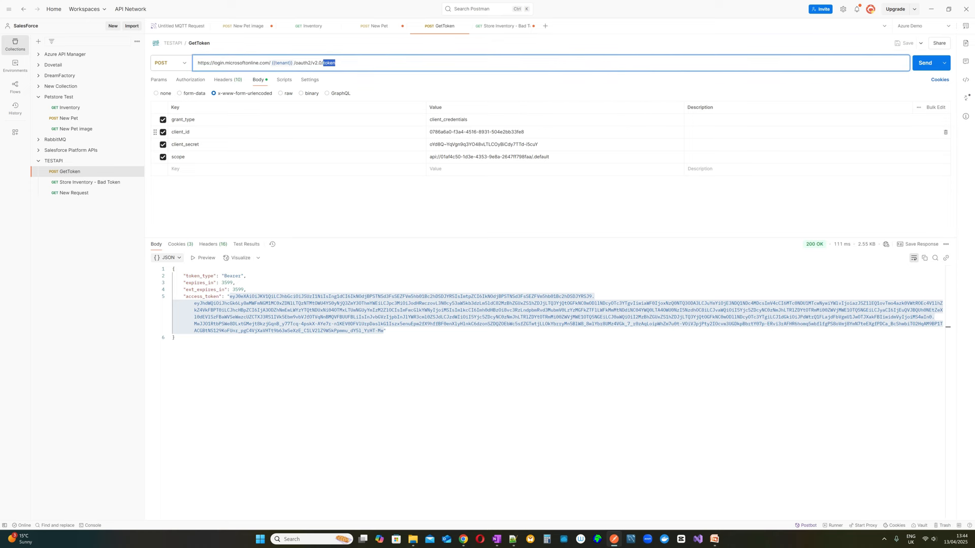
click(87, 181)
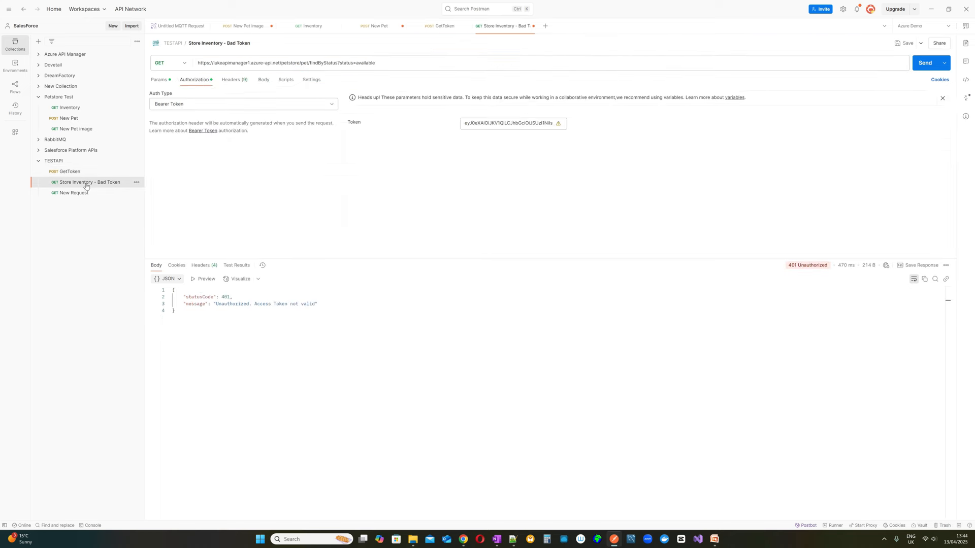
drag(375, 63, 196, 63)
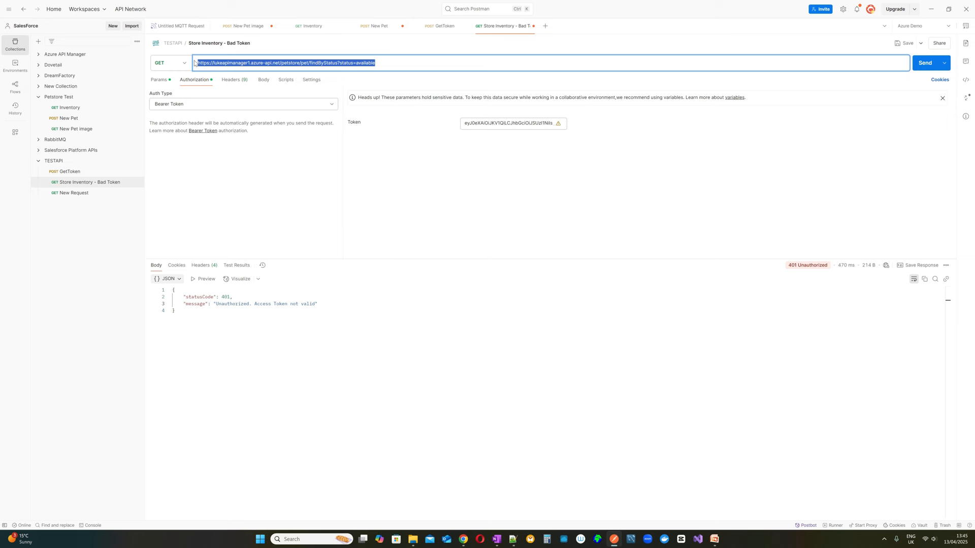
click(262, 81)
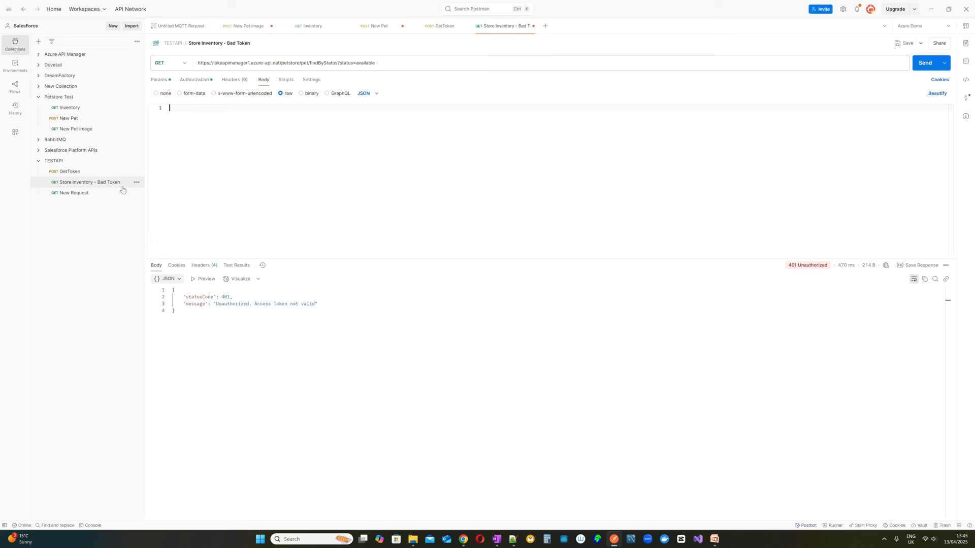
click(91, 173)
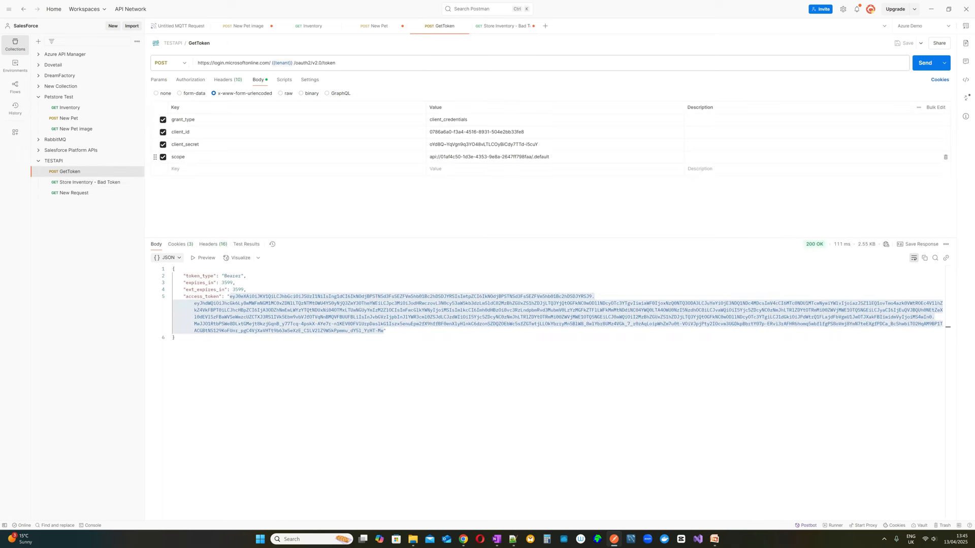
click(86, 183)
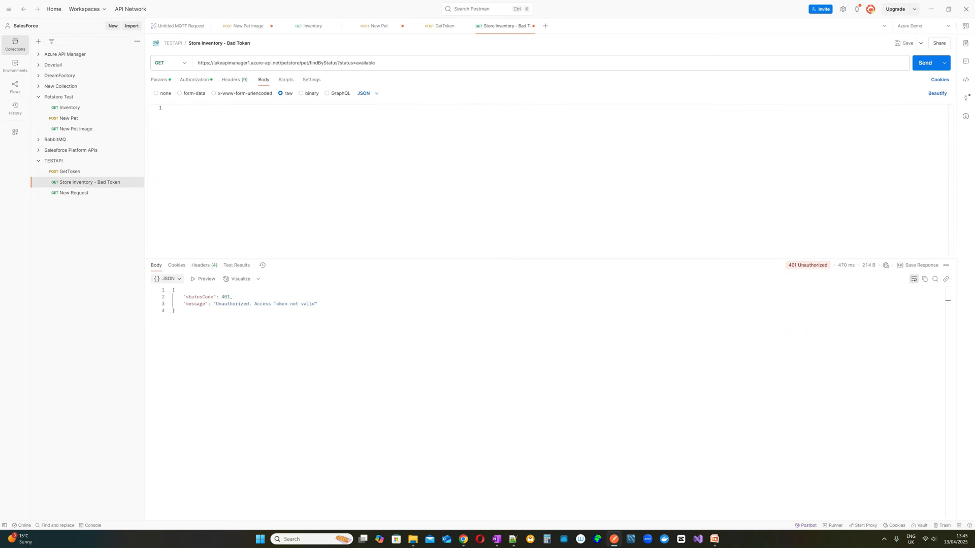